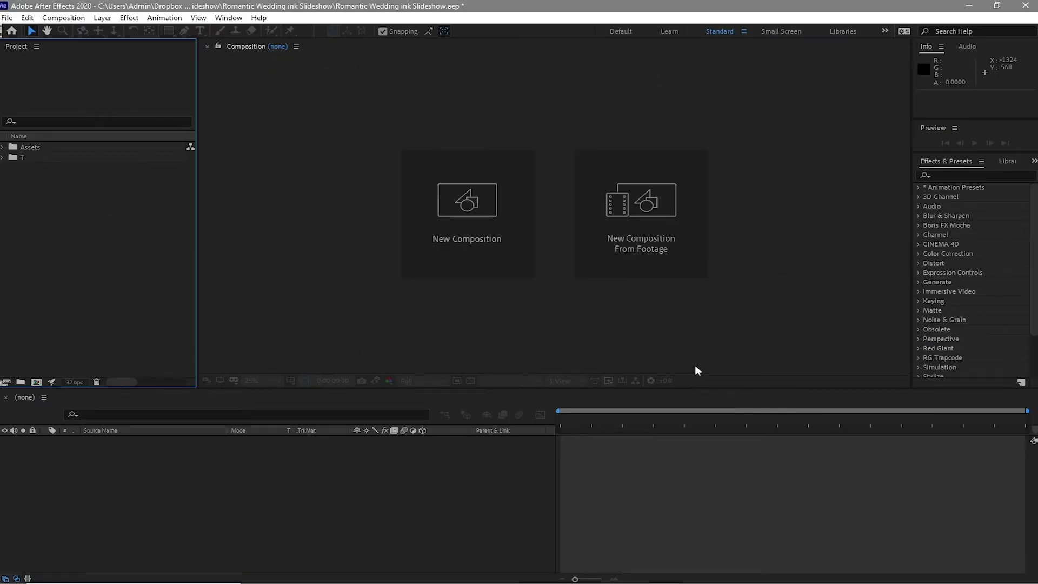
Step: Create a new 1920 x 1080, 30 fps, 6-second composition named "Placeholder 1"
click(72, 18)
click(81, 31)
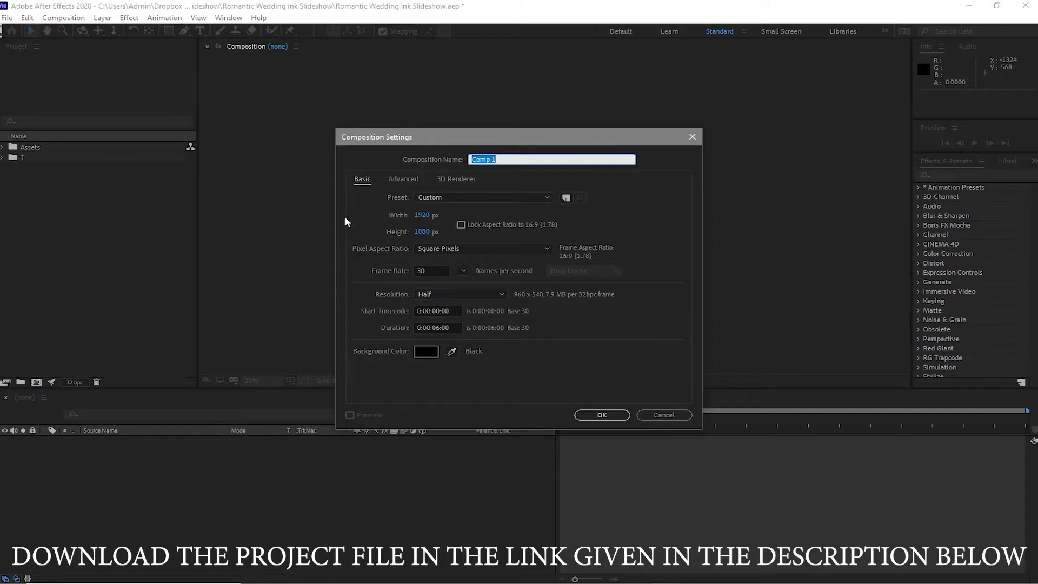
text(Placeholder 1)
click(588, 421)
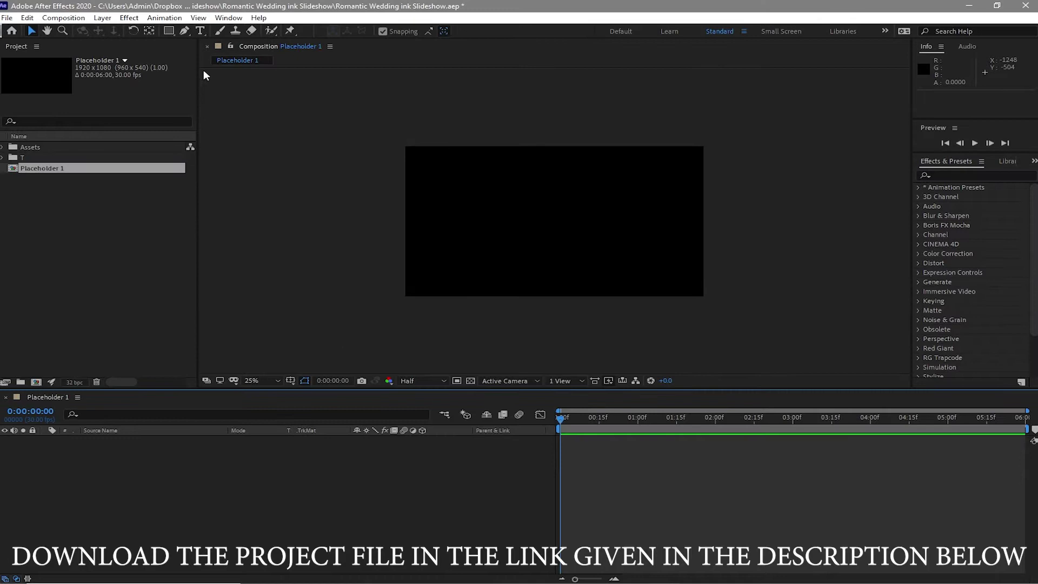
Step: Create another 1920 x 1080, 6-second composition named "BG 1"
click(63, 18)
click(75, 33)
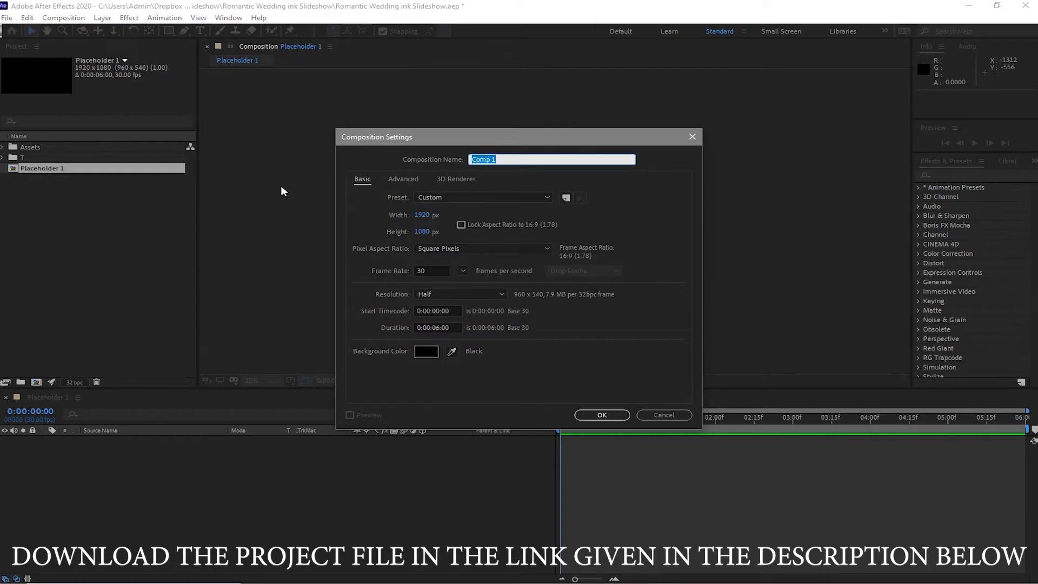
text(BG)
click(593, 415)
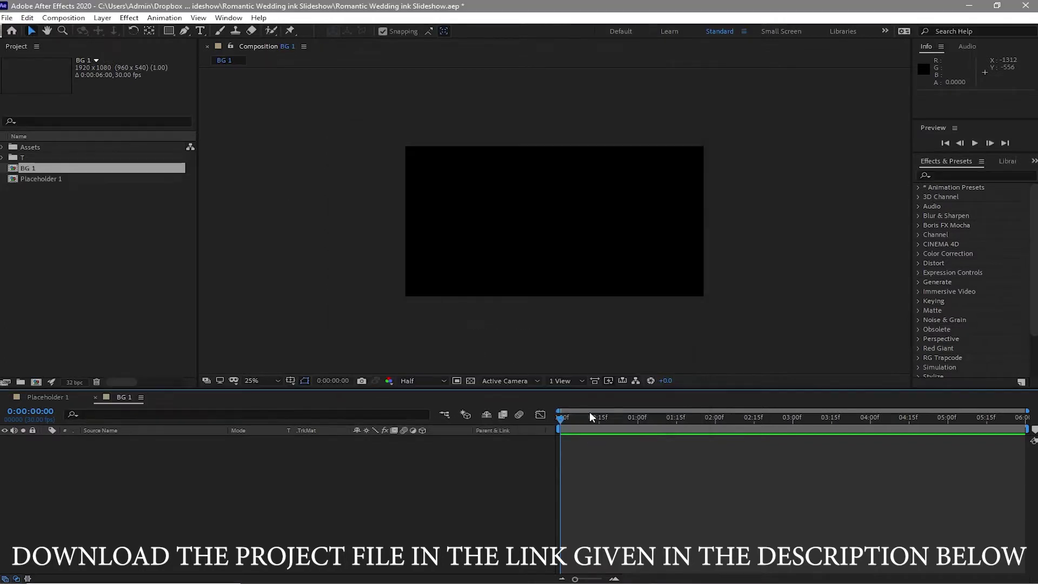
Step: Create another 1920 x 1080, 6-second composition named "Media 1"
click(72, 20)
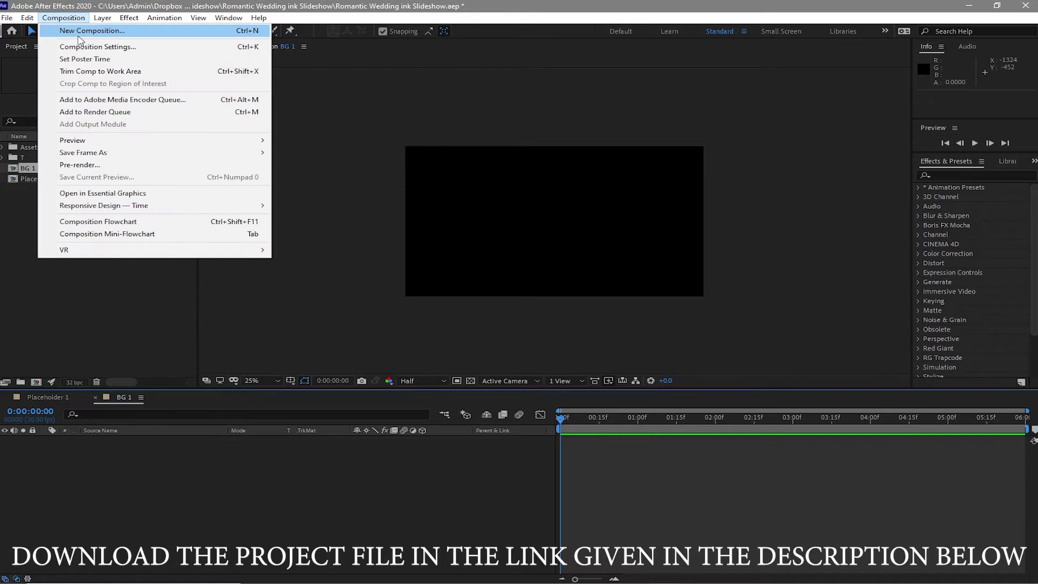
click(79, 35)
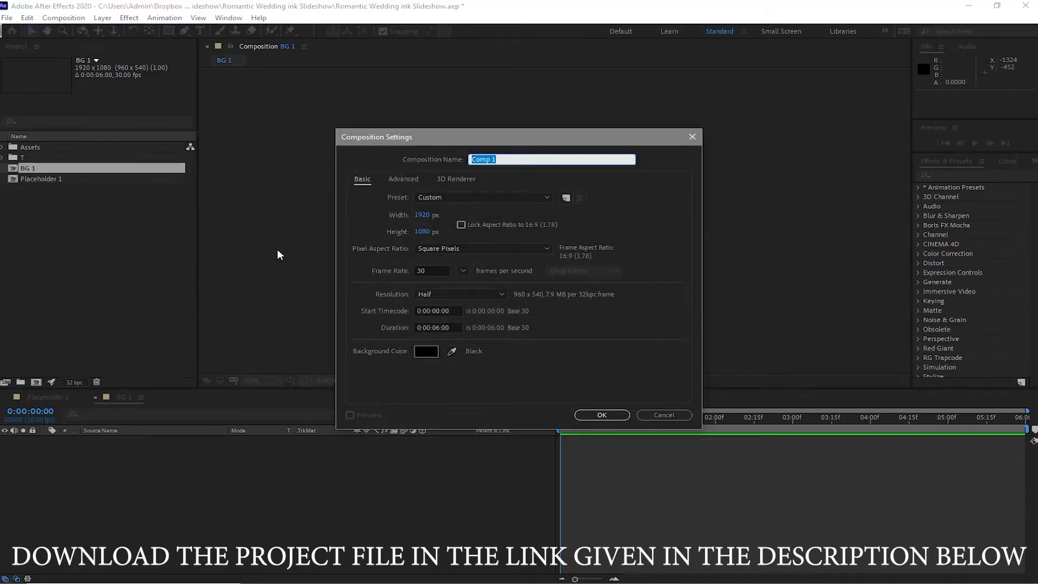
text(Media 1)
click(601, 415)
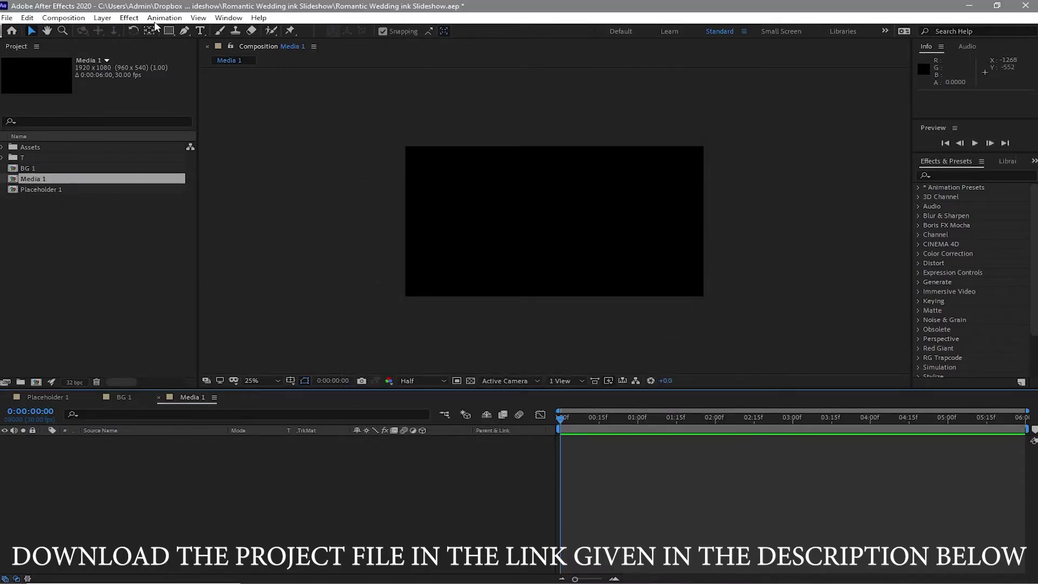
Step: Create another 1920 x 1080, 6-second composition named "Scene 1"
click(63, 17)
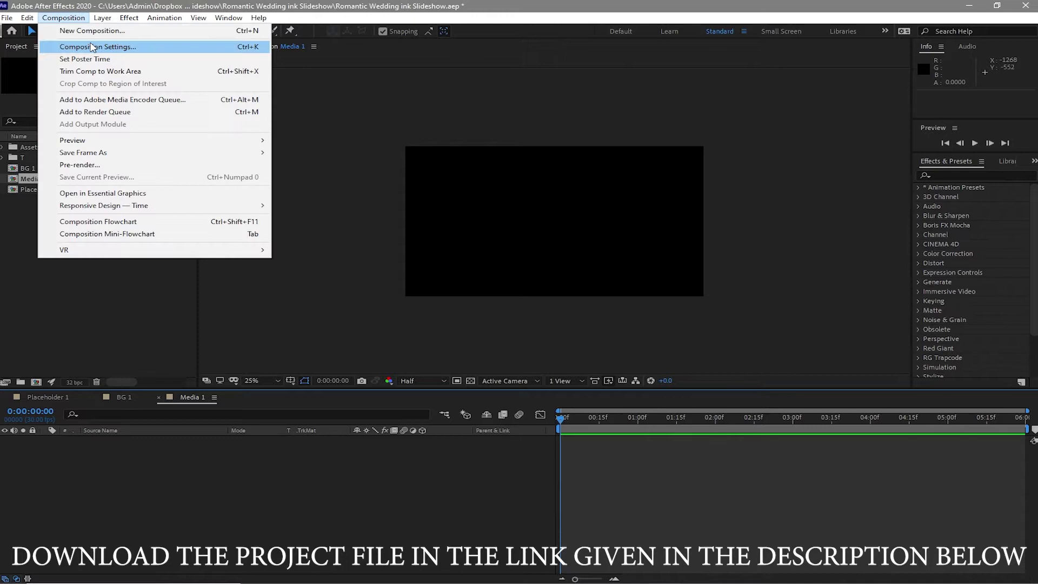
click(92, 47)
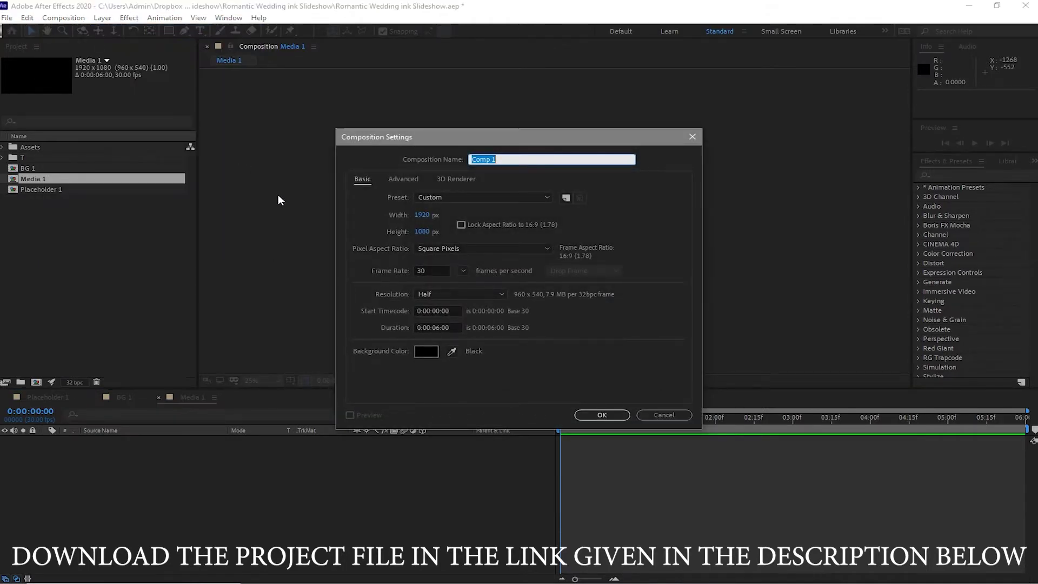
text(Scene)
click(601, 415)
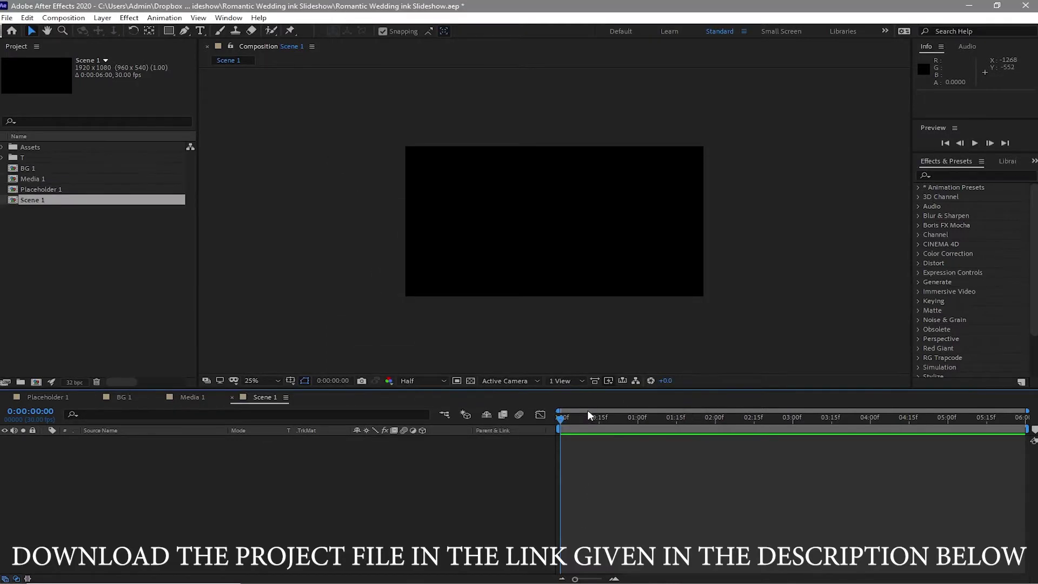
Step: Add the photo 1.jpg from the Assets folder as a layer in the Placeholder 1 composition
click(40, 396)
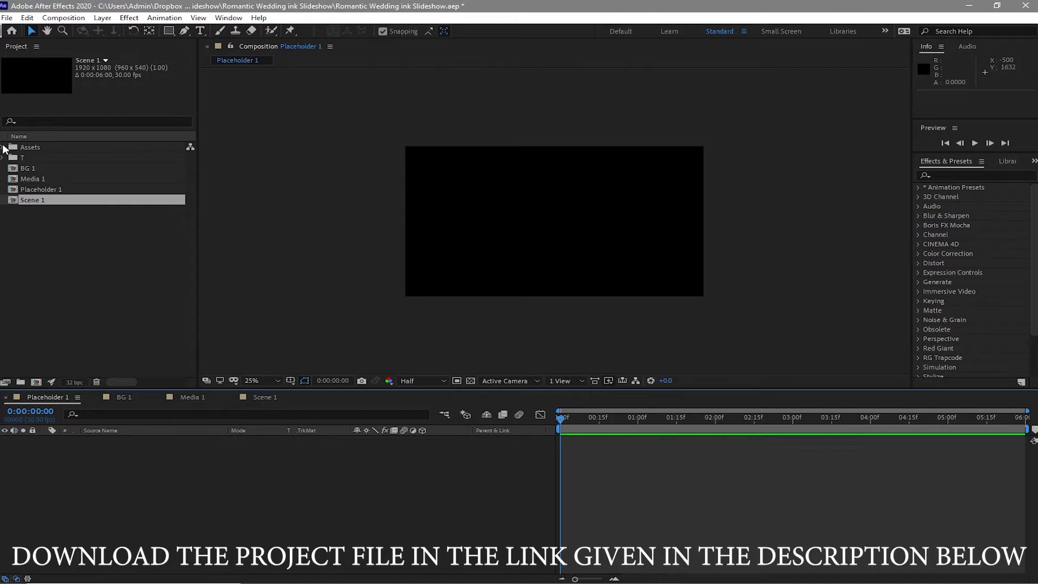
click(4, 148)
drag(63, 200, 66, 473)
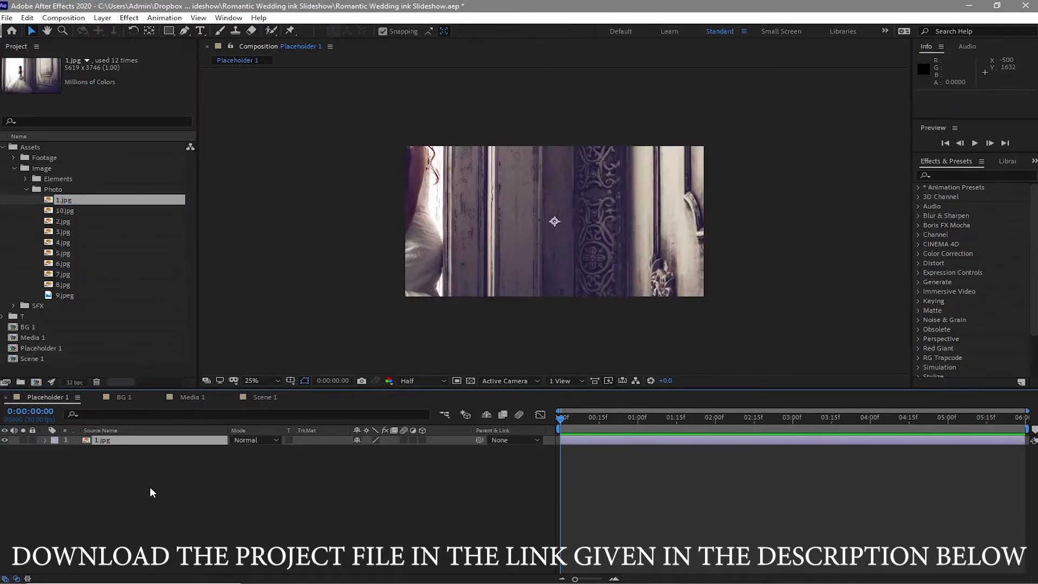
Step: Scale the 1.jpg layer in Placeholder 1 to 35% and move it up to position 960, 436
key(s)
click(371, 450)
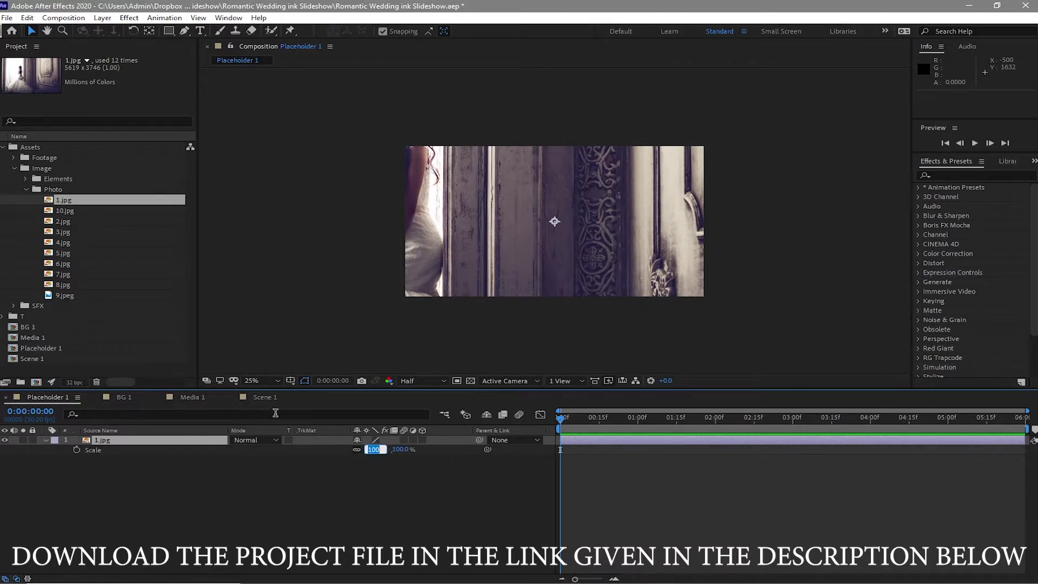
text(35)
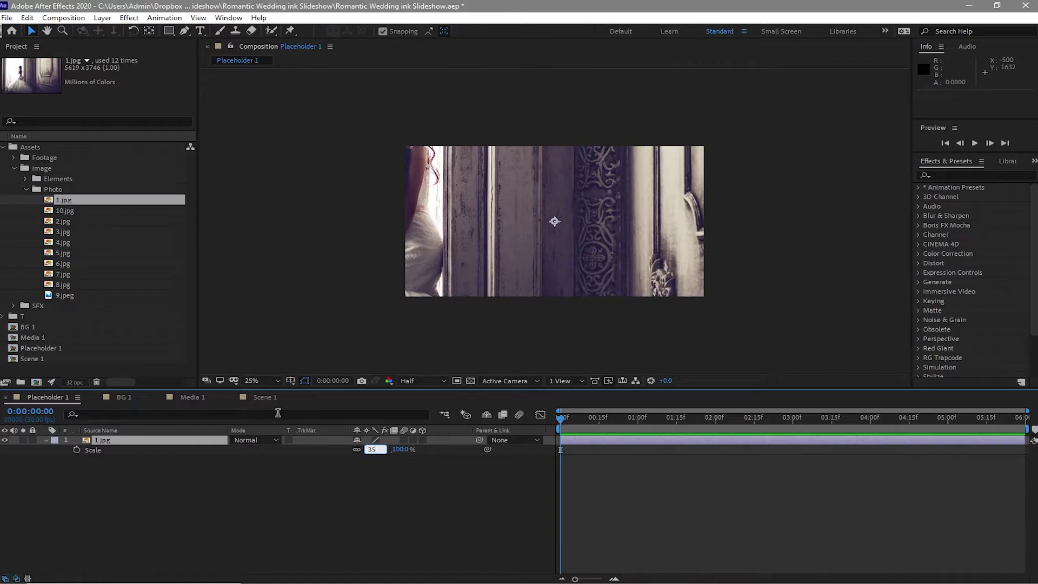
key(Return)
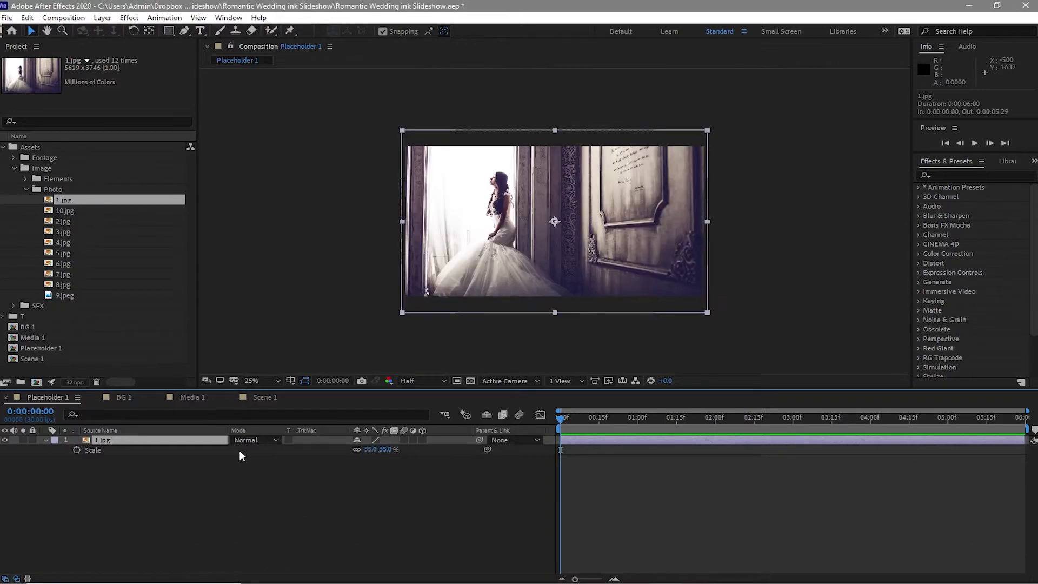
key(p)
drag(381, 449, 331, 439)
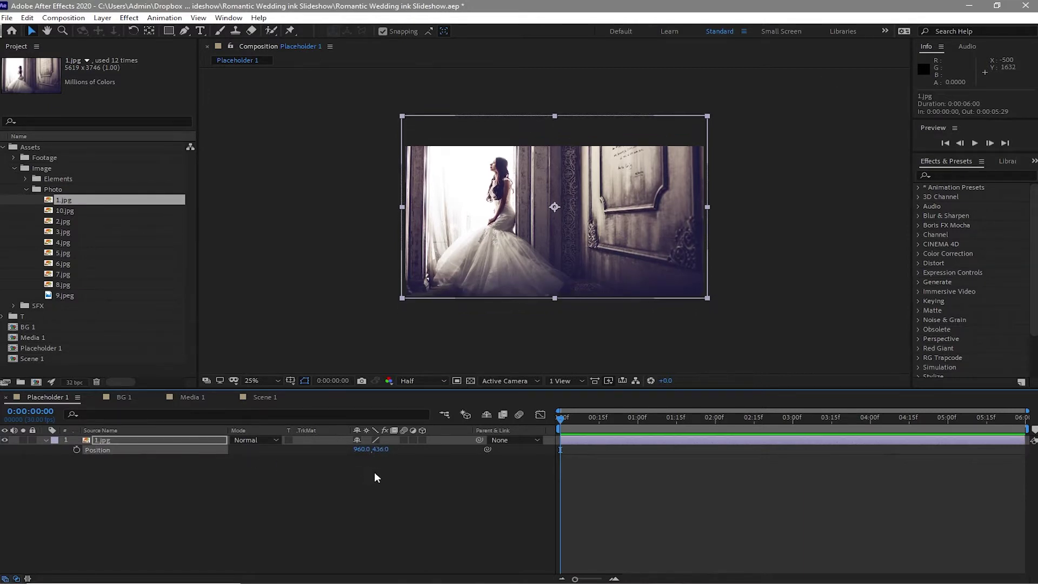
Step: Add 1.jpg to the BG 1 composition and place the ink_02.mp4 footage above it
click(124, 397)
drag(61, 196, 115, 449)
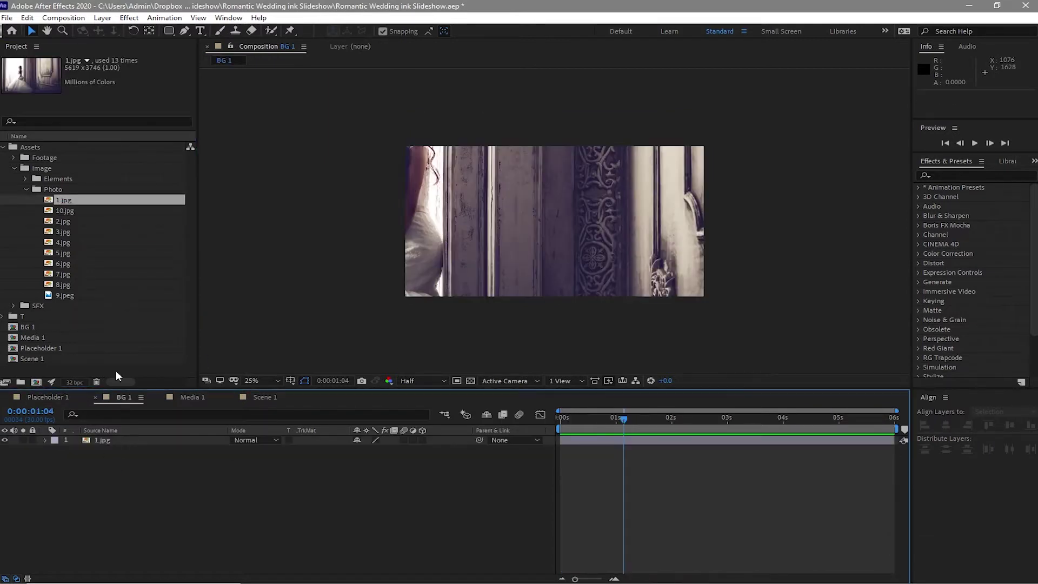
click(14, 158)
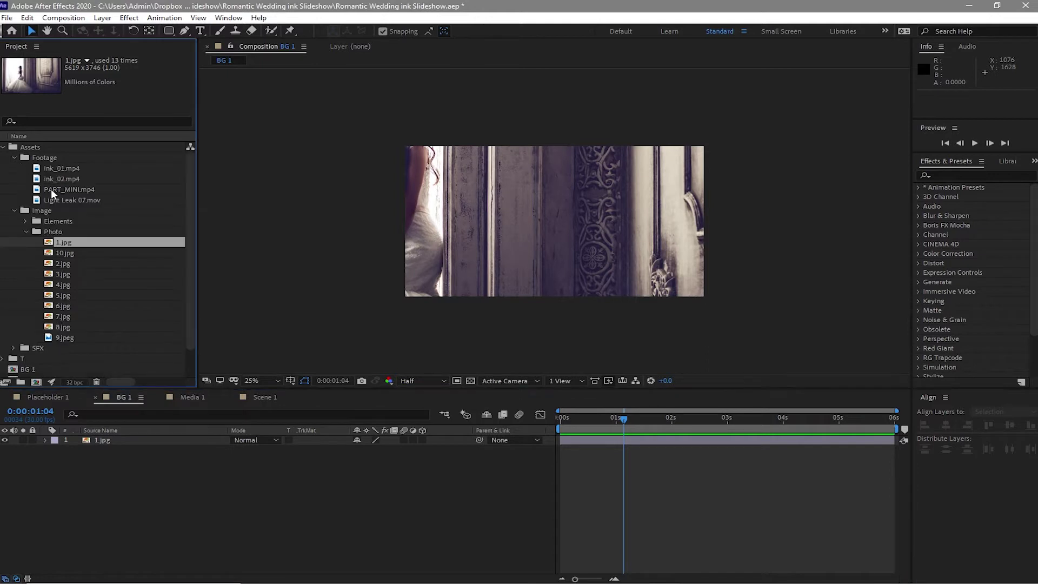
drag(53, 179, 131, 453)
Step: Set the track matte of the 1.jpg layer in BG 1 to Luma Inverted Matte "ink_02.mp4"
click(319, 449)
click(278, 498)
click(320, 450)
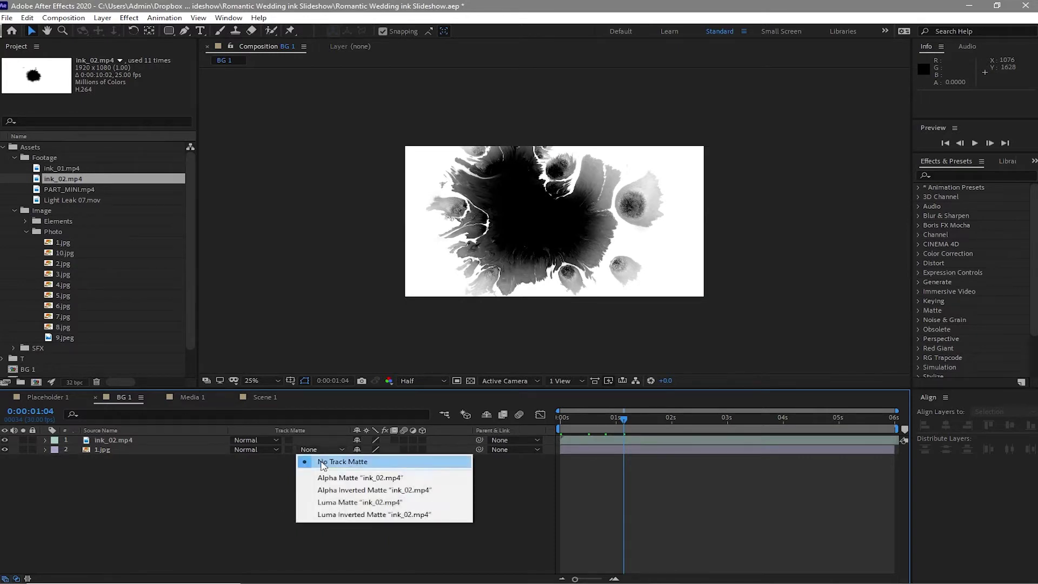
click(348, 514)
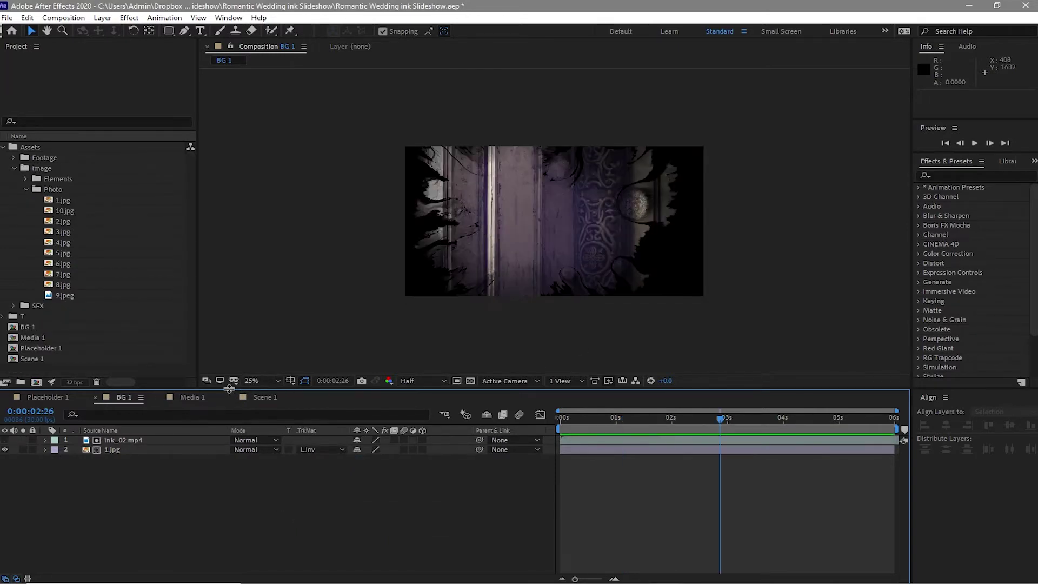
Step: Add the Placeholder 1 composition to Media 1 and place texture_02.png from the Elements folder beneath it
click(193, 397)
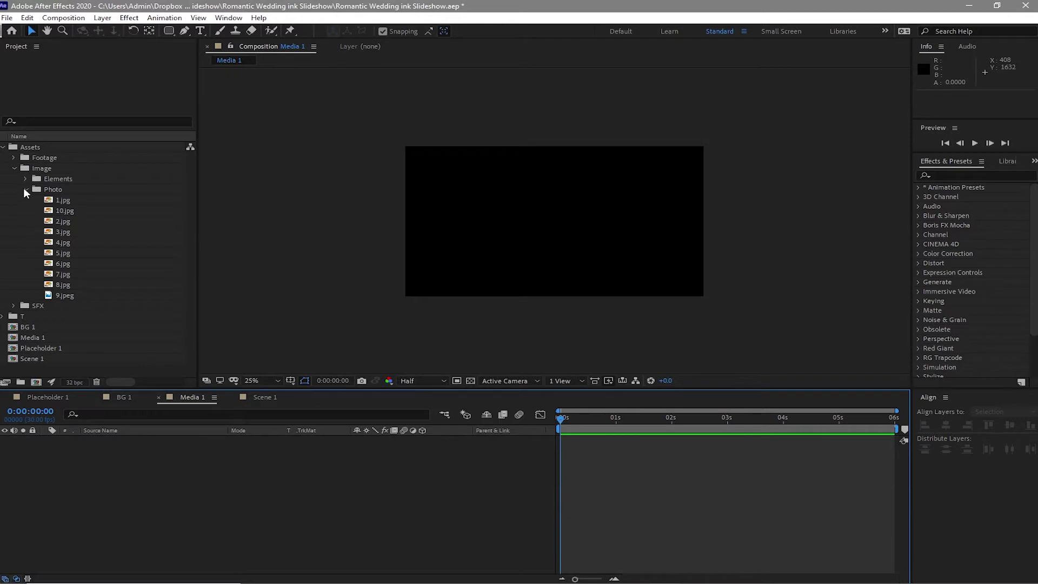
click(25, 190)
drag(46, 240, 97, 457)
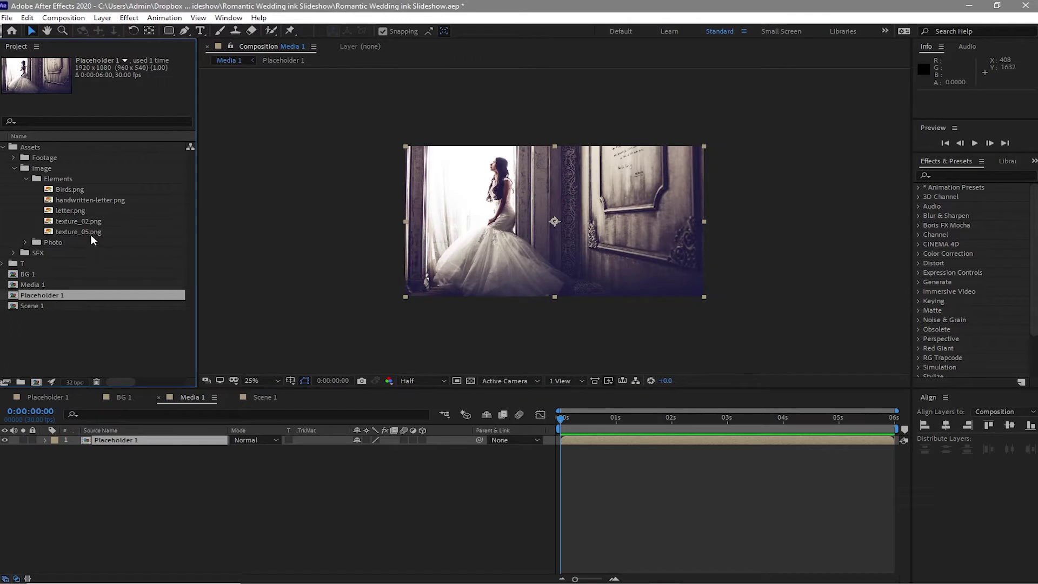
drag(89, 219, 129, 458)
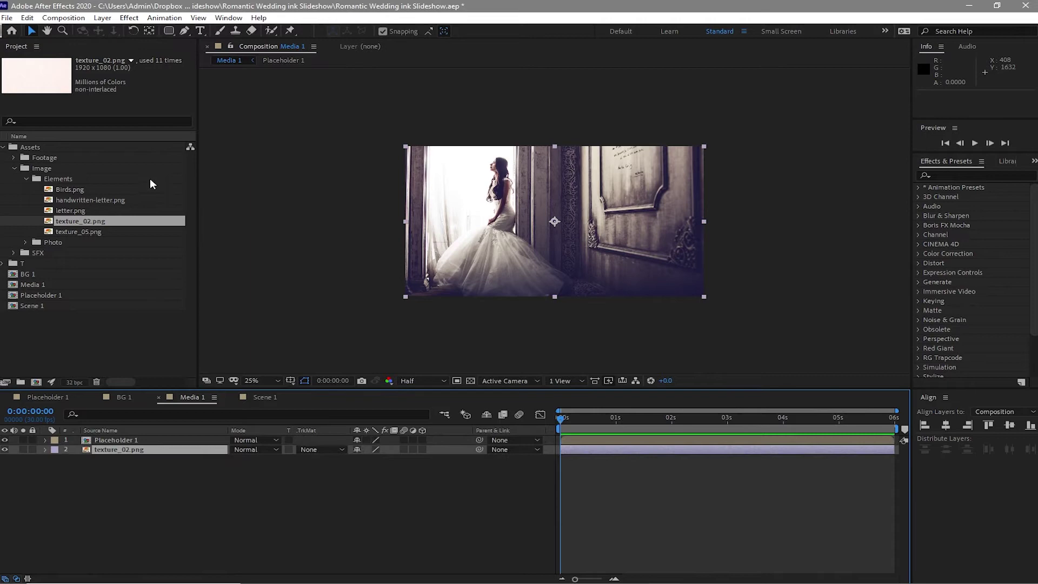
Step: Create a black 1920 x 1080 solid layer named "Mask 1" in the Media 1 composition
click(103, 18)
mouse_move(108, 30)
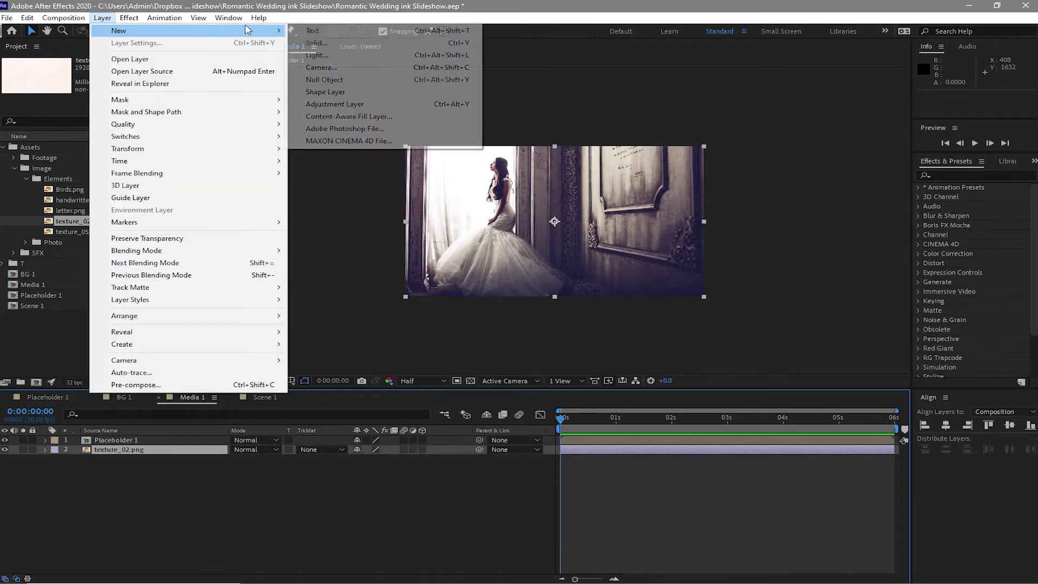
click(313, 43)
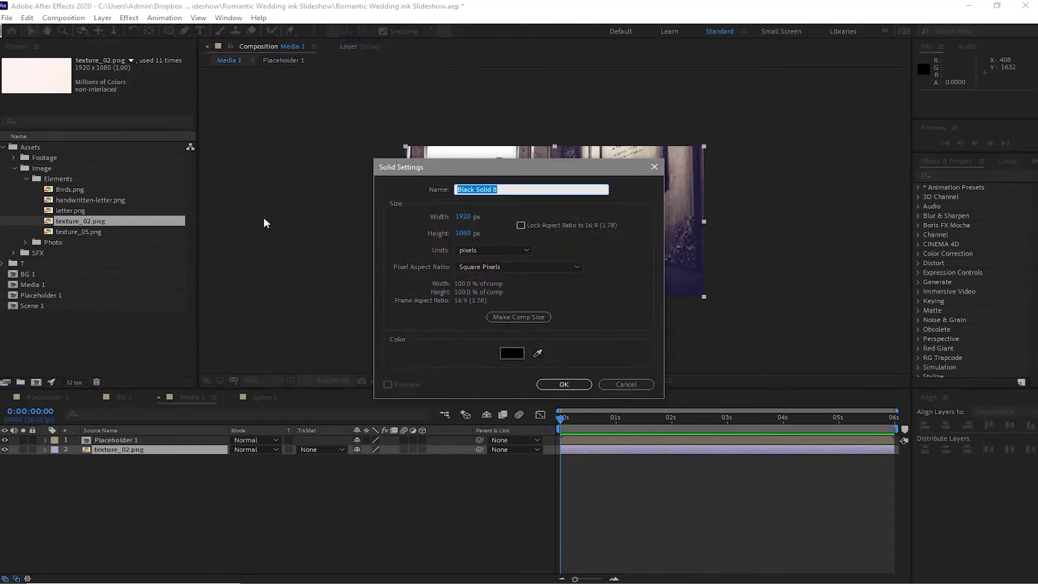
text(Mask 1)
click(551, 383)
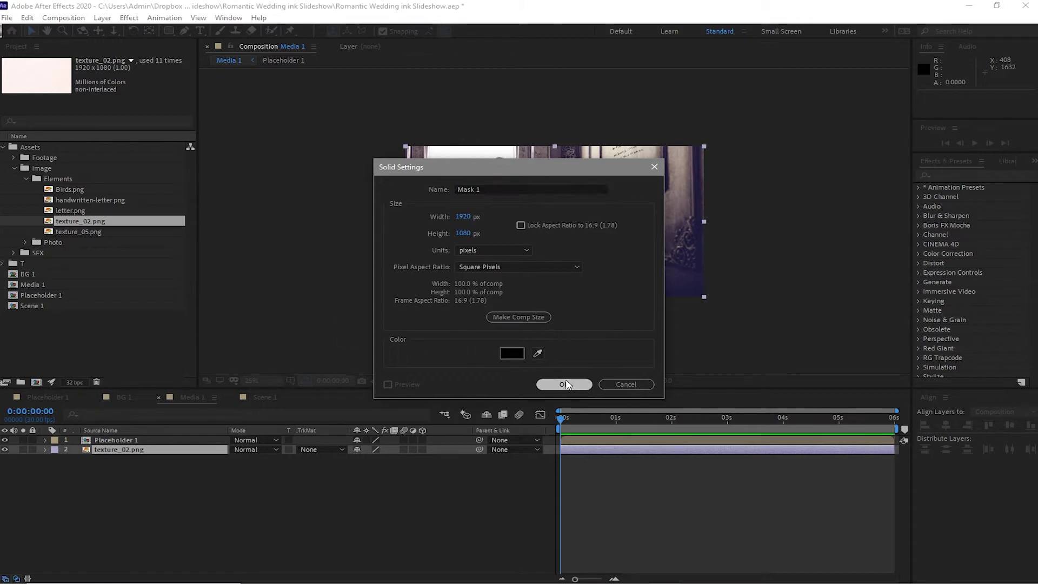
Step: Draw a rounded rectangle mask about 1824 x 976 px on the Mask 1 solid and center it in the composition
click(169, 31)
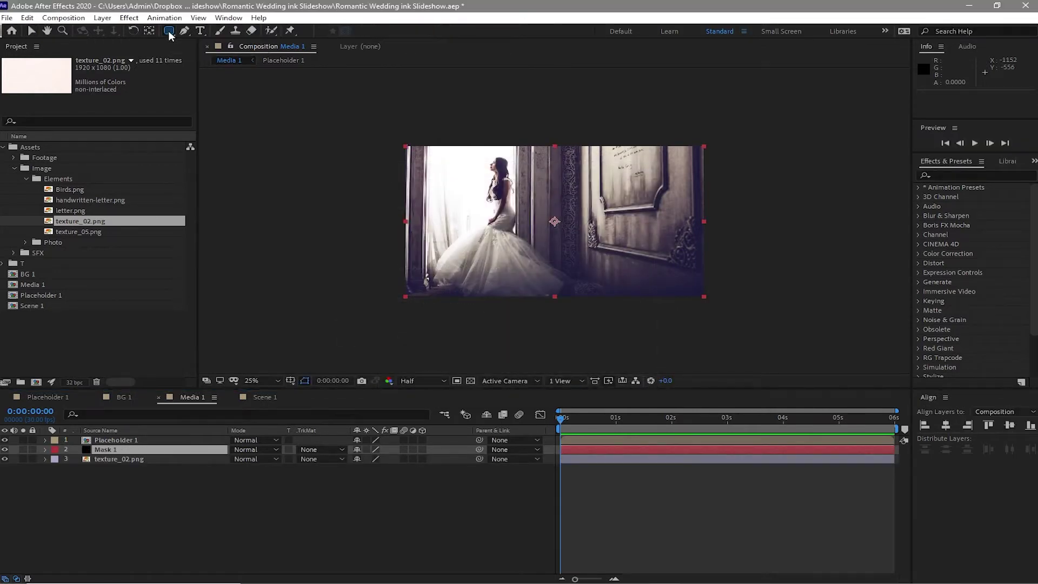
mouse_move(416, 155)
mouse_down()
mouse_move(495, 192)
mouse_move(608, 216)
mouse_move(698, 291)
mouse_up()
key(v)
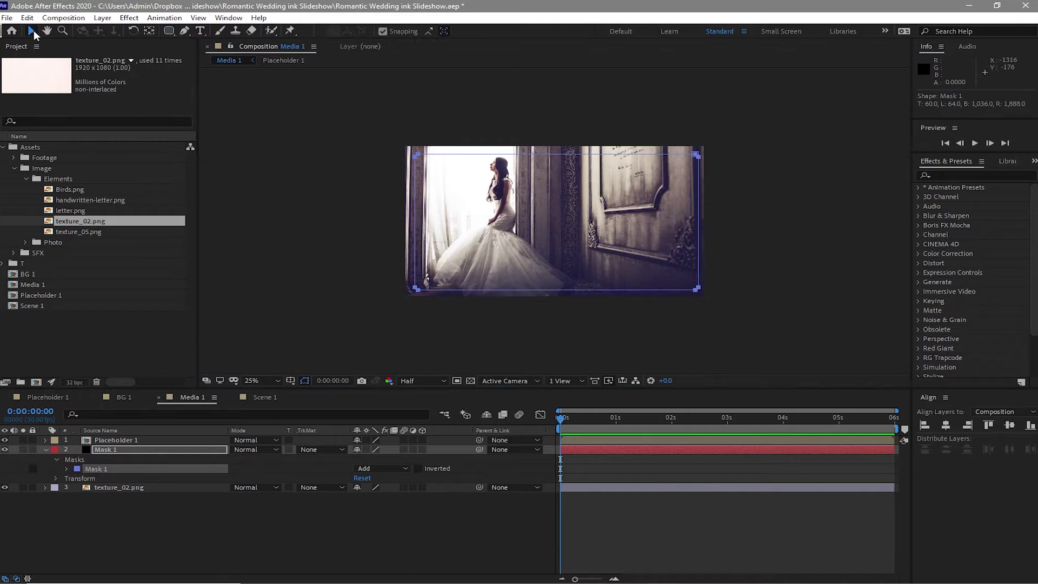
drag(363, 128, 508, 221)
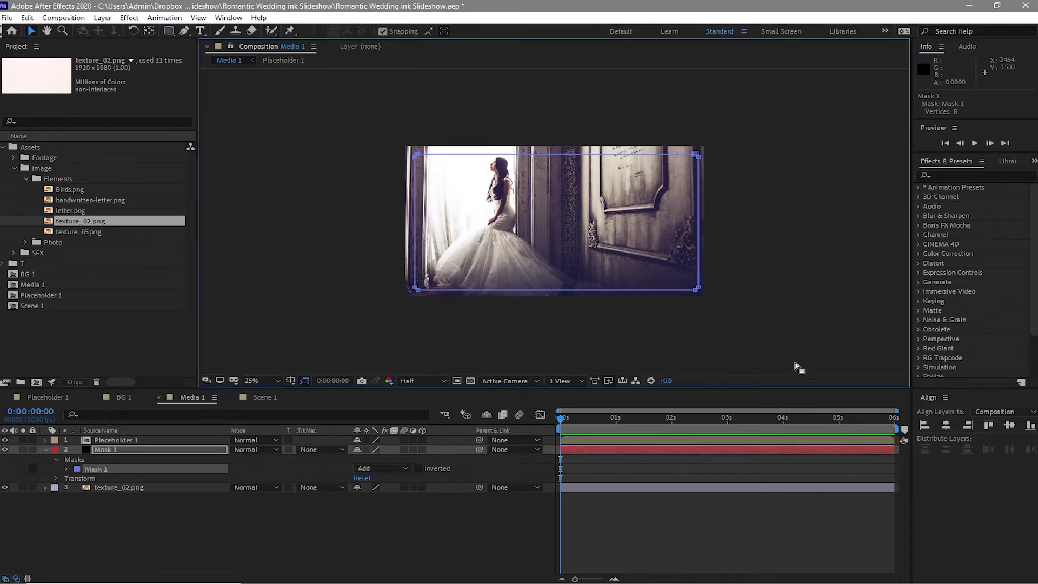
click(944, 427)
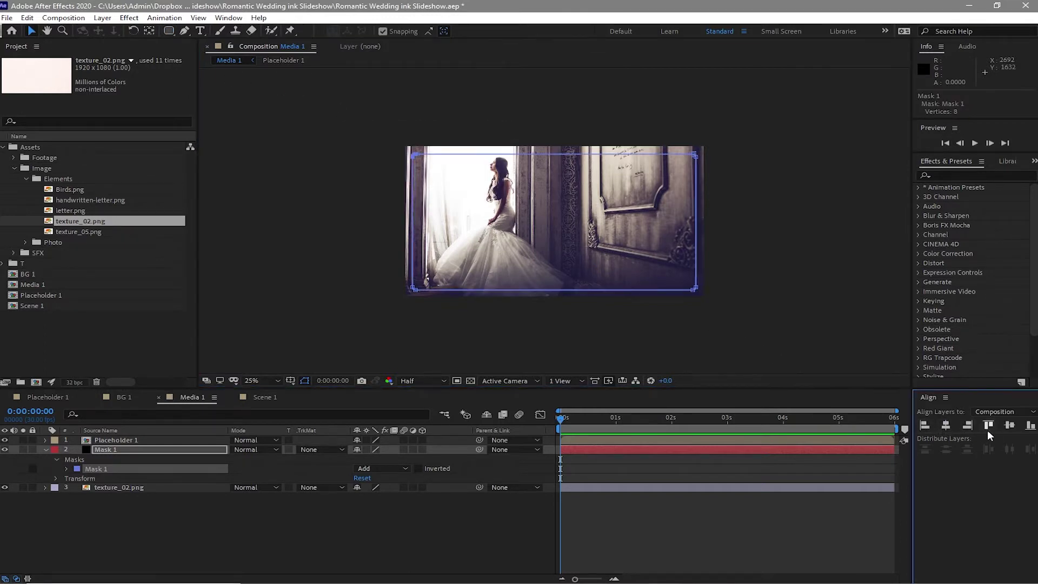
Step: Move the Mask 1 solid above the Placeholder 1 layer and invert its mask
click(200, 450)
drag(199, 450, 196, 443)
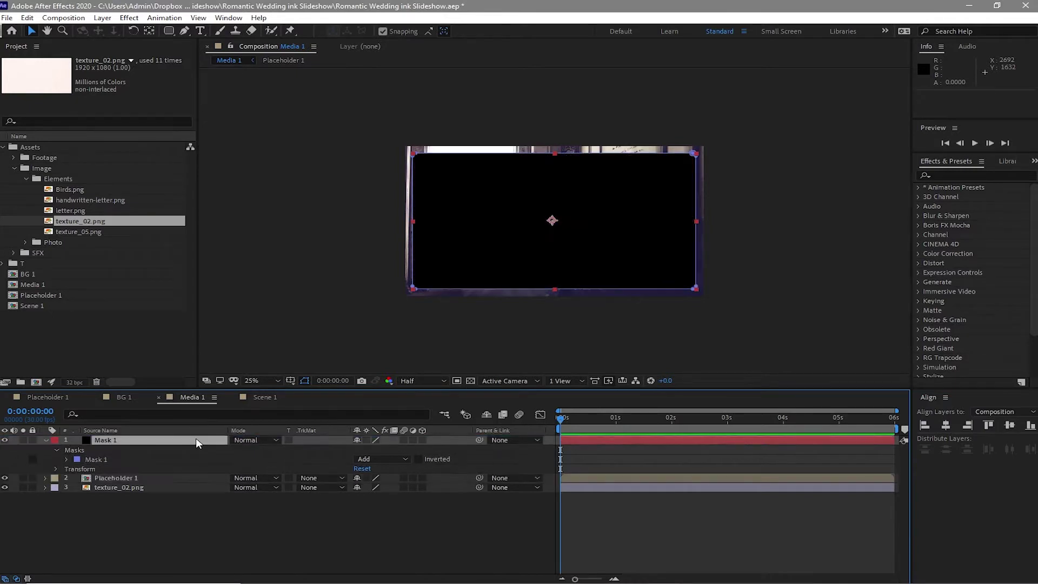
click(419, 459)
click(46, 439)
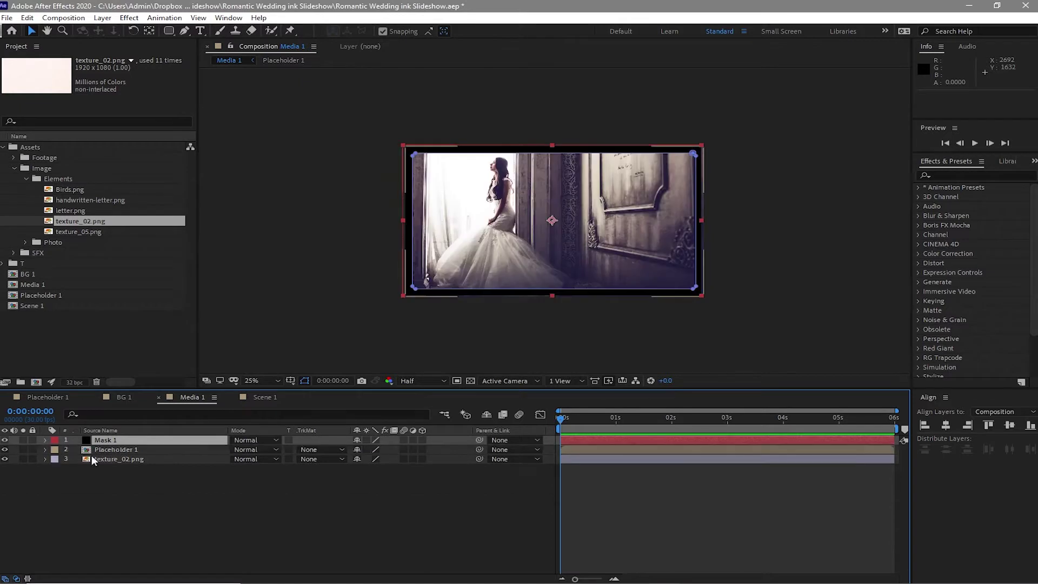
Step: Set the track matte of the Placeholder 1 layer in Media 1 to Alpha Inverted Matte "Mask 1"
click(138, 449)
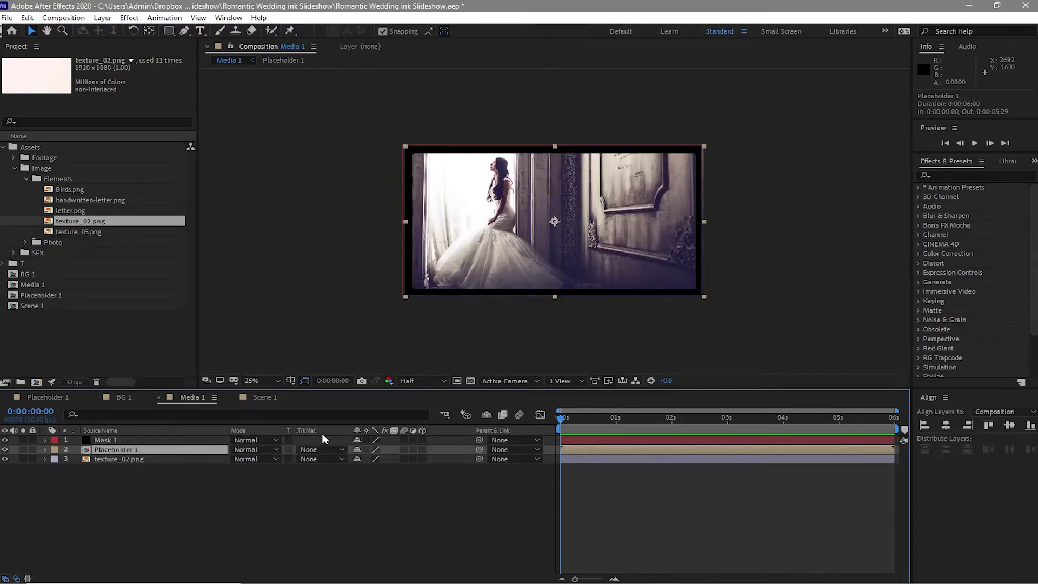
click(332, 449)
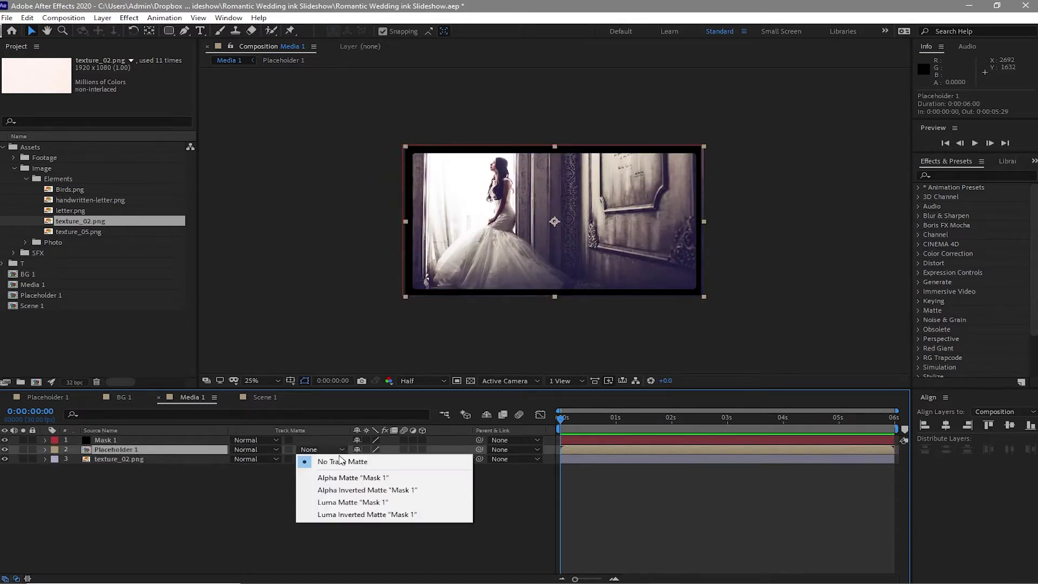
click(366, 490)
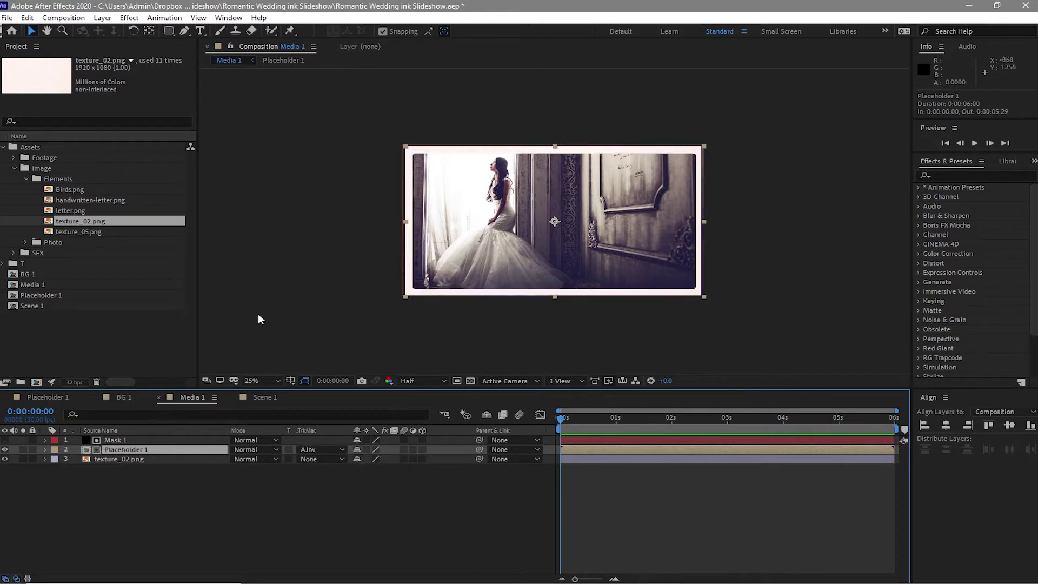
Step: Add PART_MINI.mp4 and Light Leak 07.mov from the Footage folder above Mask 1 in Media 1, with Light Leak 07.mov on top
click(14, 158)
drag(70, 189, 122, 436)
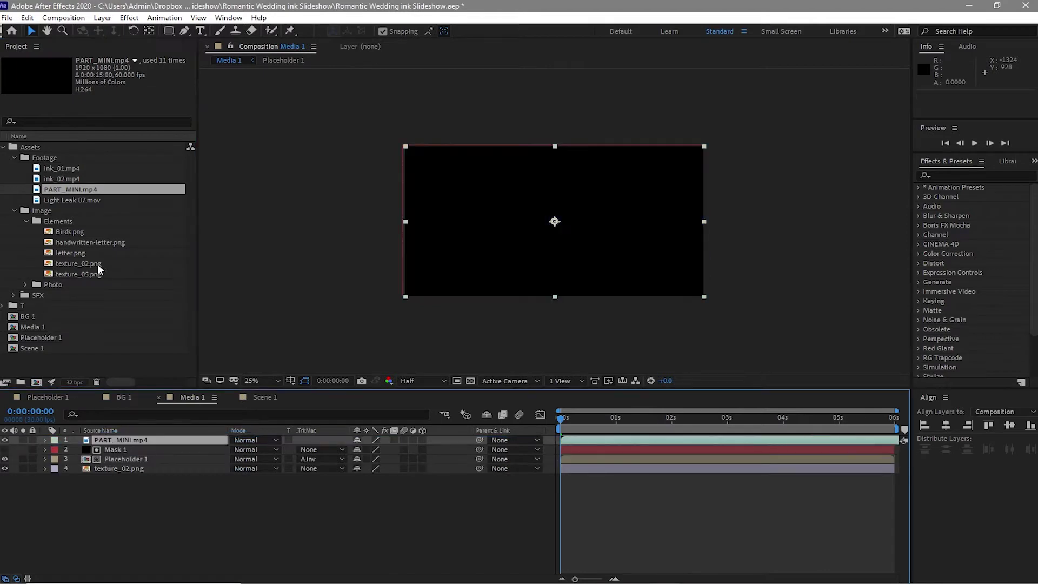
drag(67, 201, 120, 443)
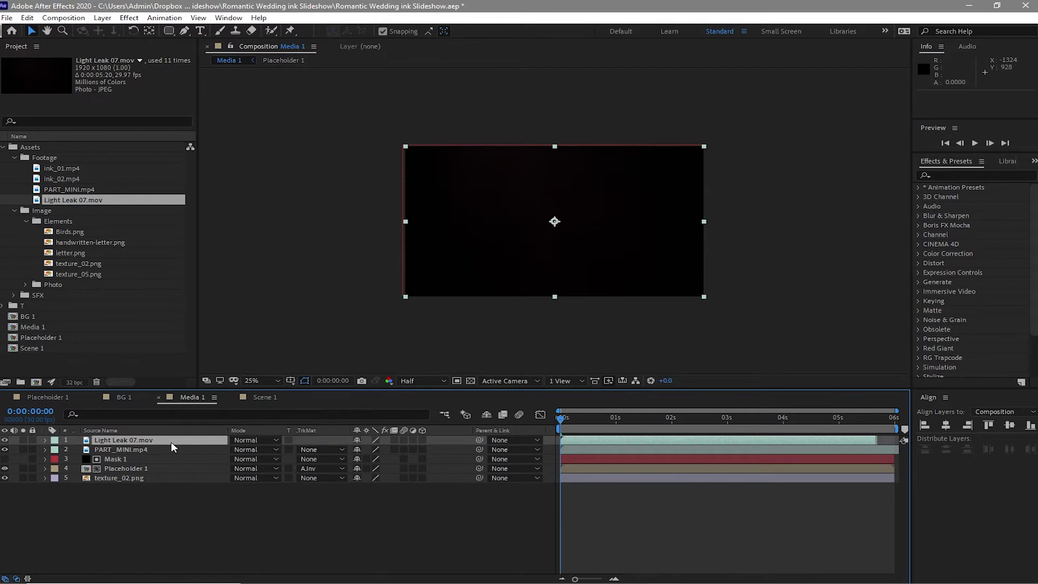
Step: Set the opacity of the Light Leak 07.mov layer to 30% and collapse its properties
key(t)
click(359, 450)
text(30)
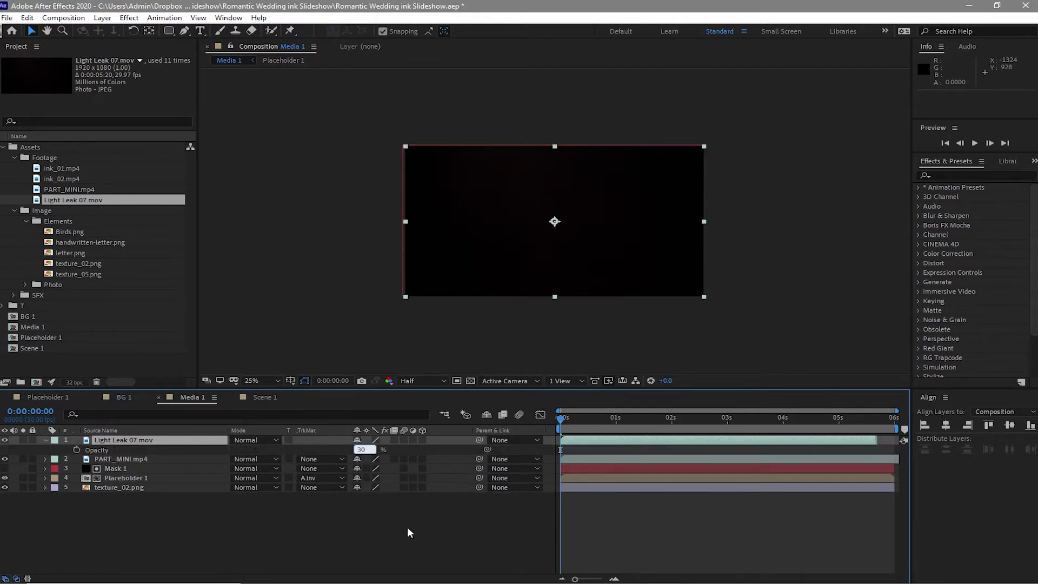
click(407, 525)
click(44, 441)
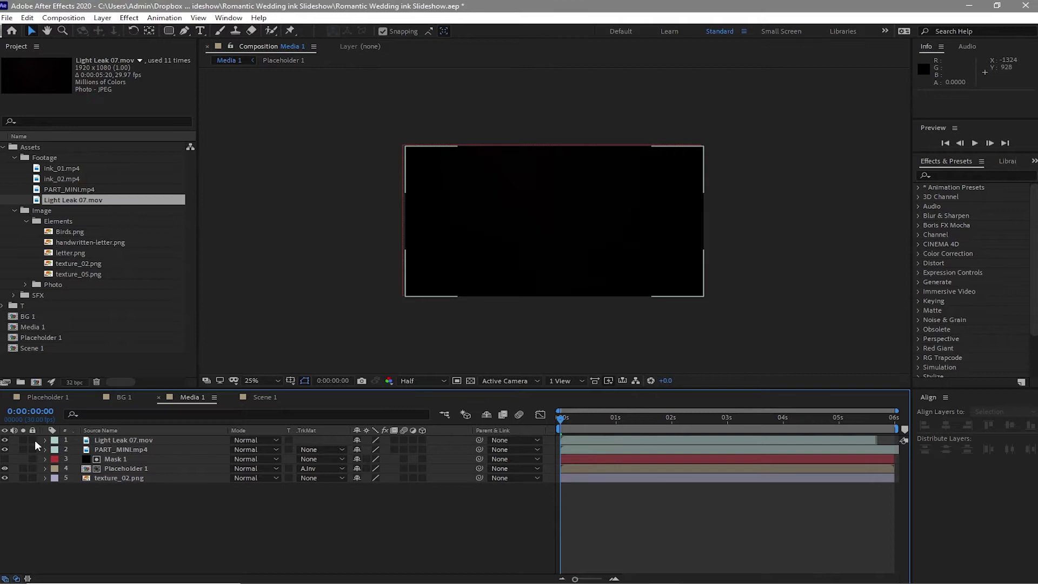
Step: Change the blending mode of the Light Leak 07.mov and PART_MINI.mp4 layers to Add
click(40, 439)
shift+click(197, 447)
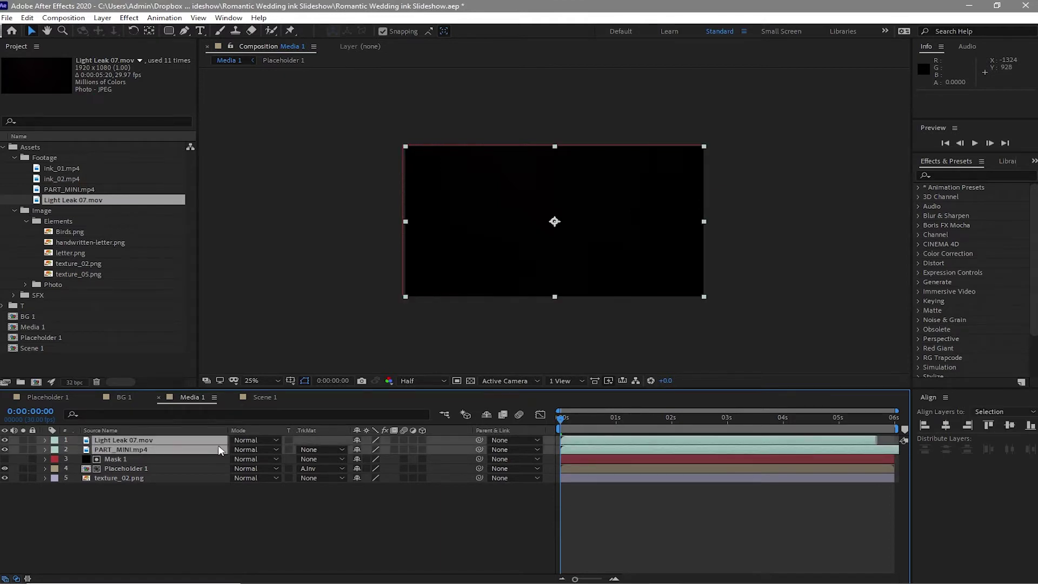
click(252, 440)
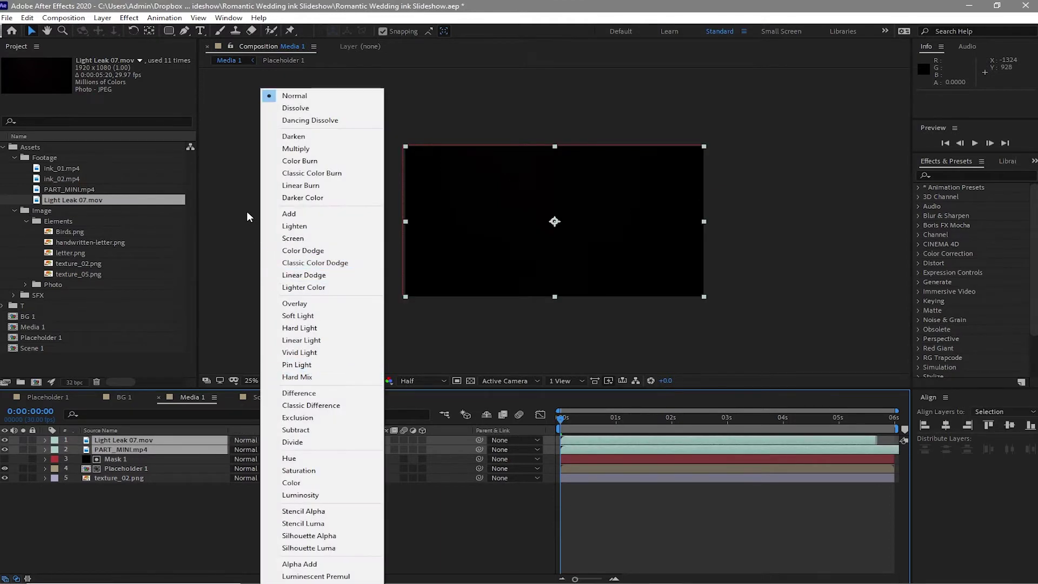
click(295, 218)
click(830, 202)
Step: Preview the Media 1 composition and collapse the expanded Assets folders in the project list
key(space)
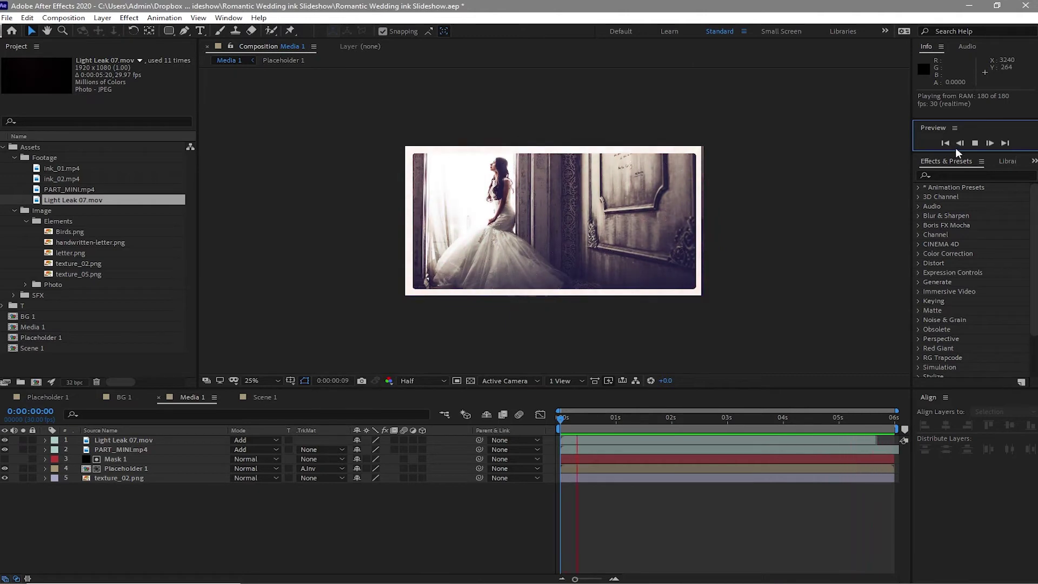
click(27, 221)
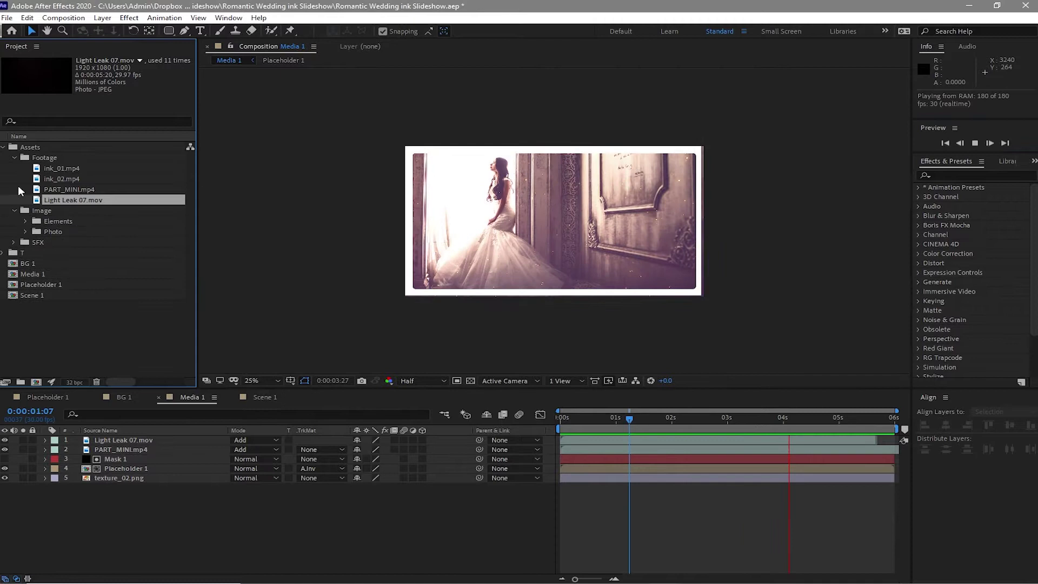
click(14, 157)
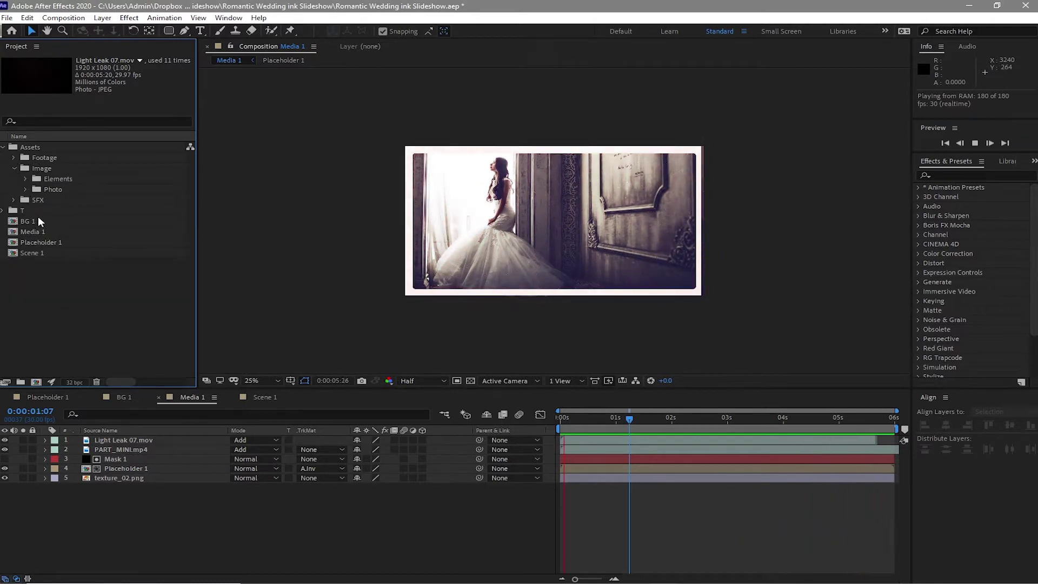
click(16, 169)
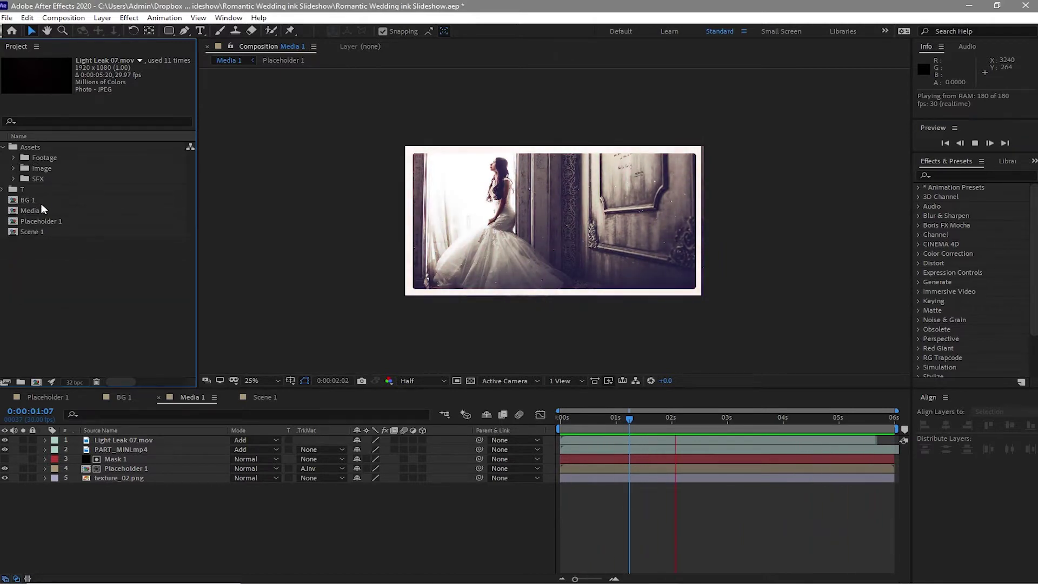
click(5, 147)
click(619, 490)
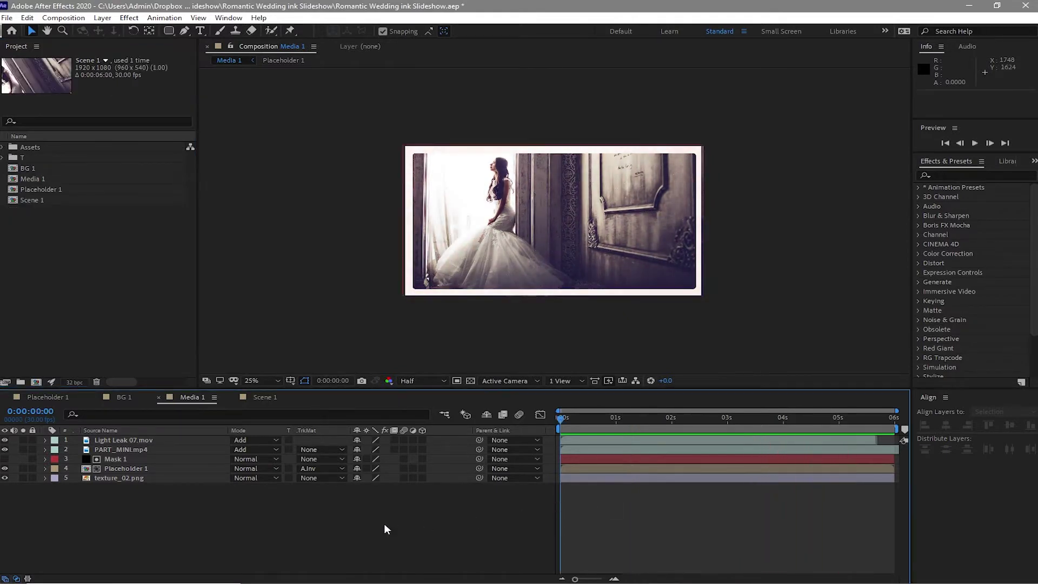
Step: Add the Media 1 composition to Scene 1 and place the BG 1 composition beneath it
click(268, 402)
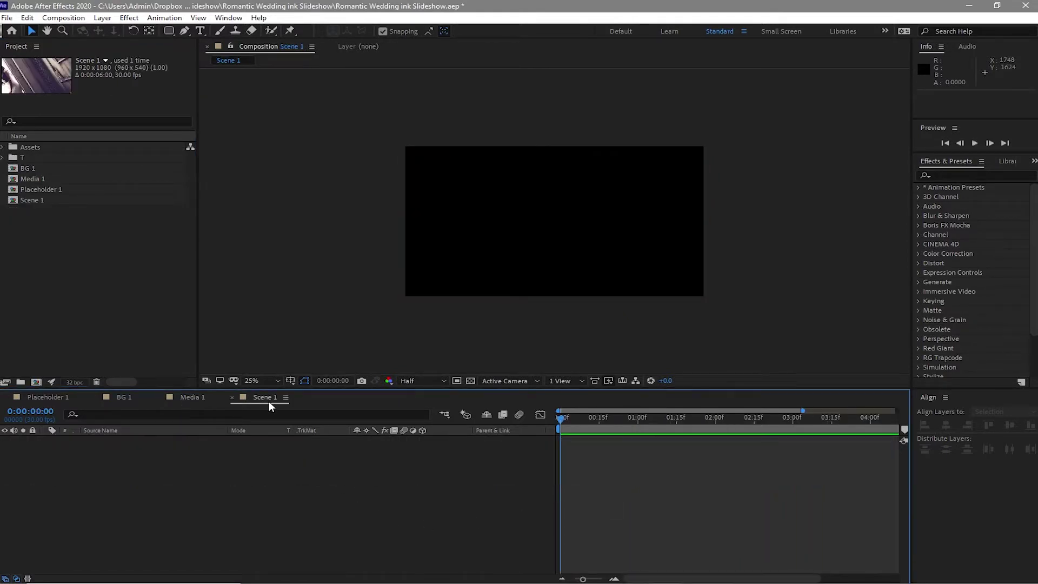
drag(43, 180, 73, 452)
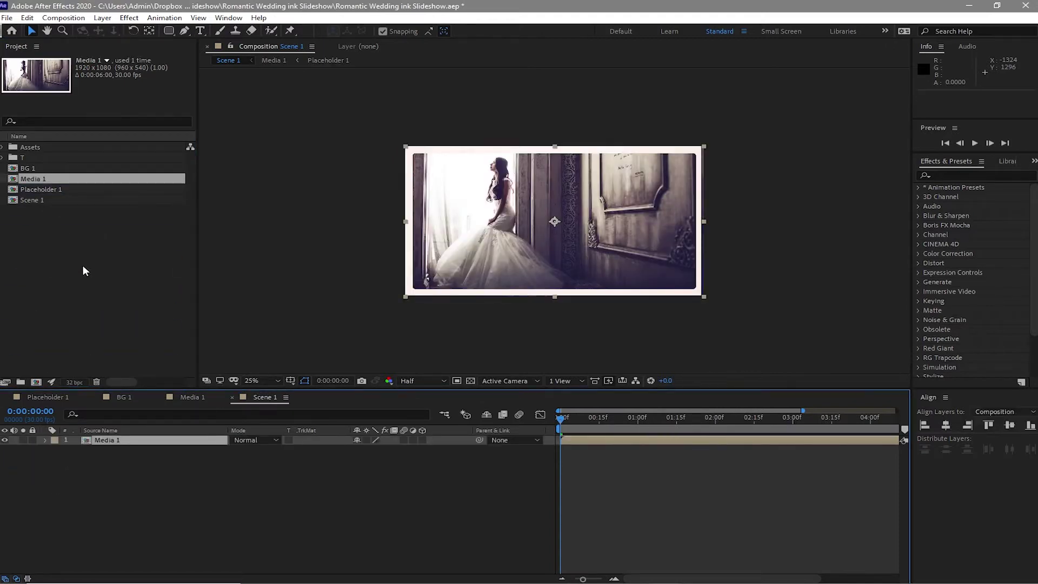
drag(30, 169, 91, 468)
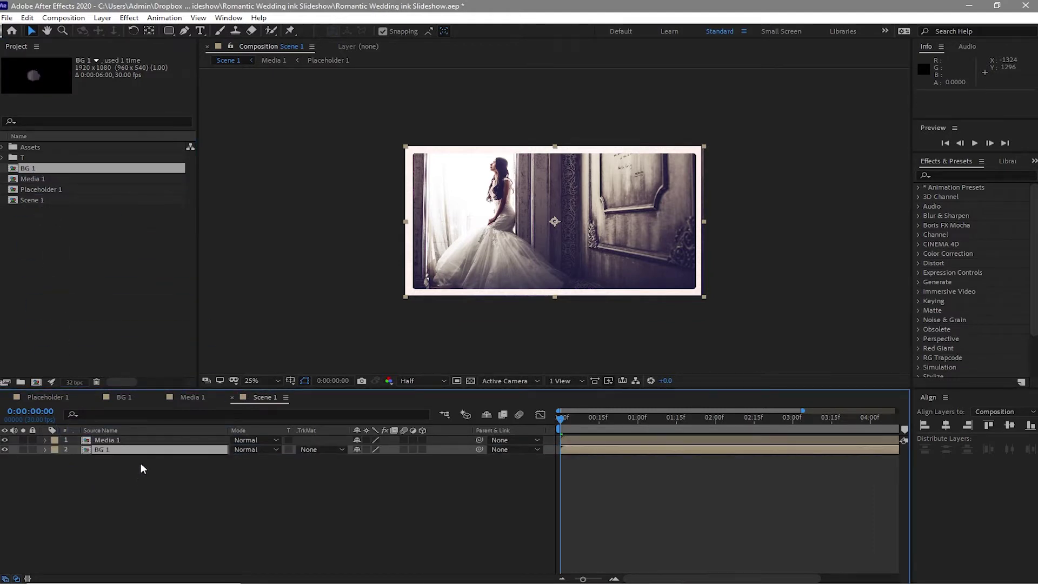
Step: Scale the Media 1 layer in Scene 1 to 70% and preview the scene
click(166, 460)
click(164, 440)
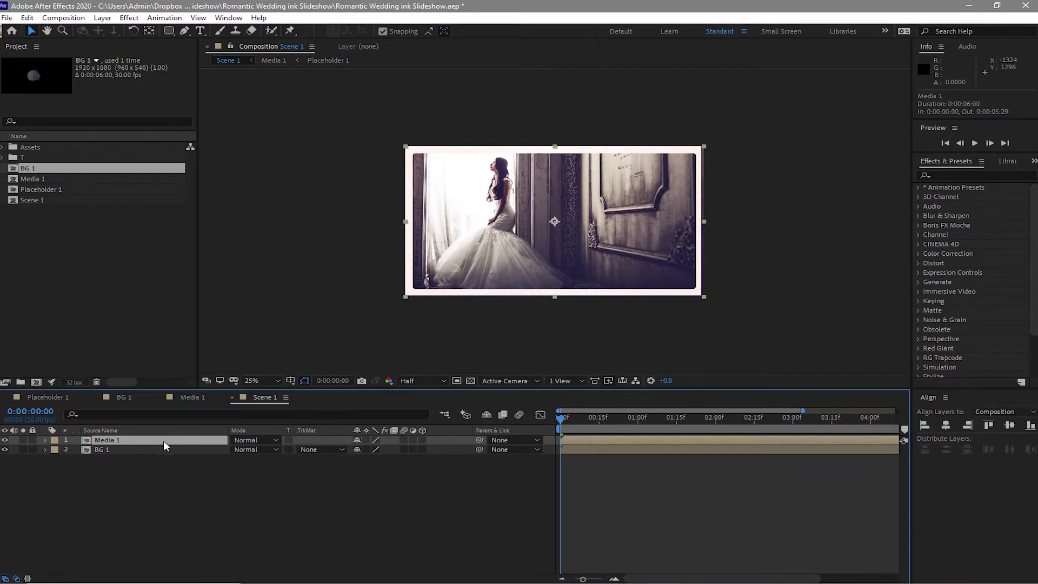
key(s)
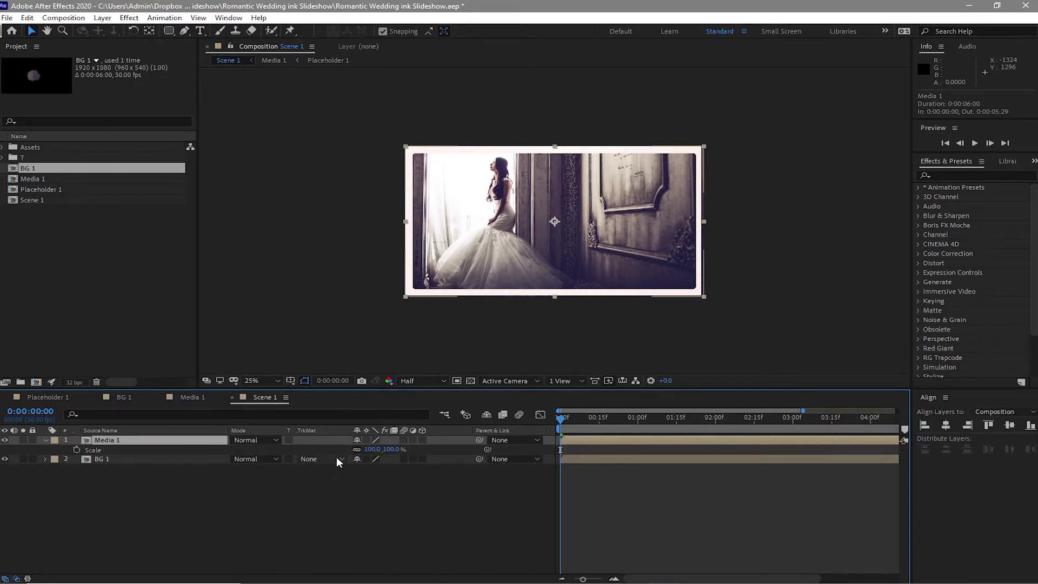
click(368, 449)
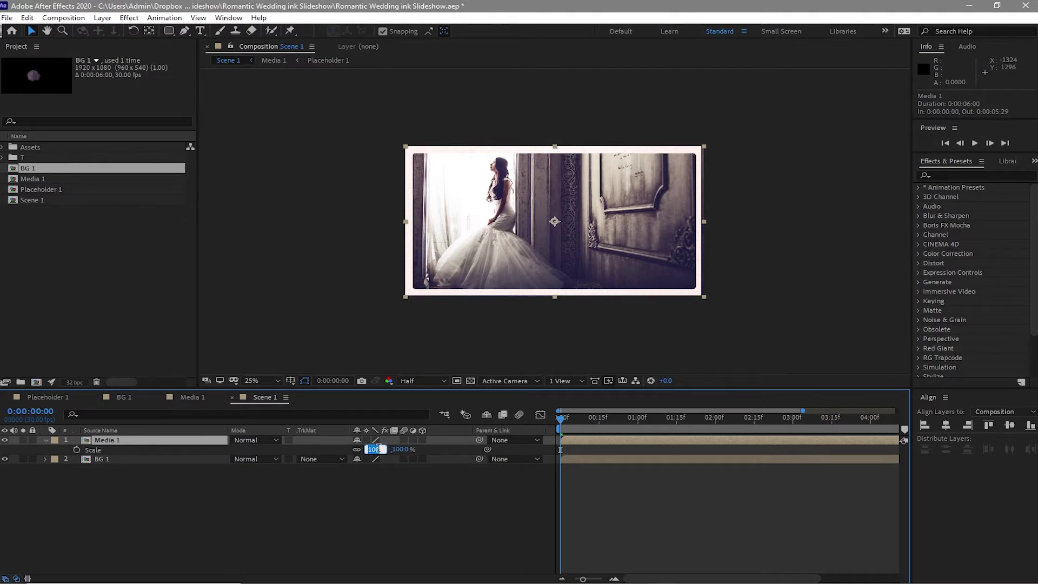
text(70)
key(Return)
key(space)
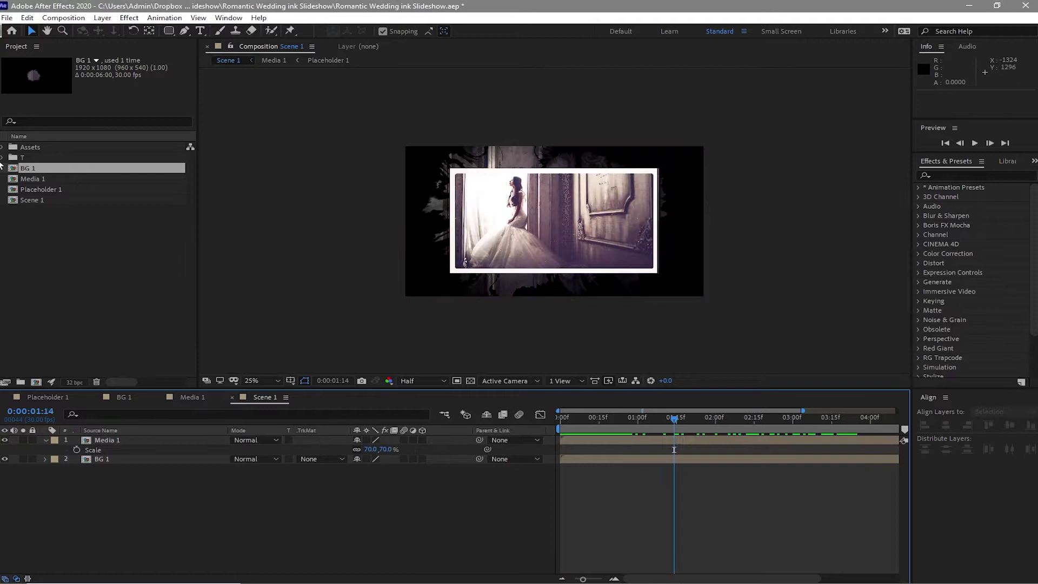
Step: Expand the Elements image folder inside Assets and select Birds.png
click(2, 148)
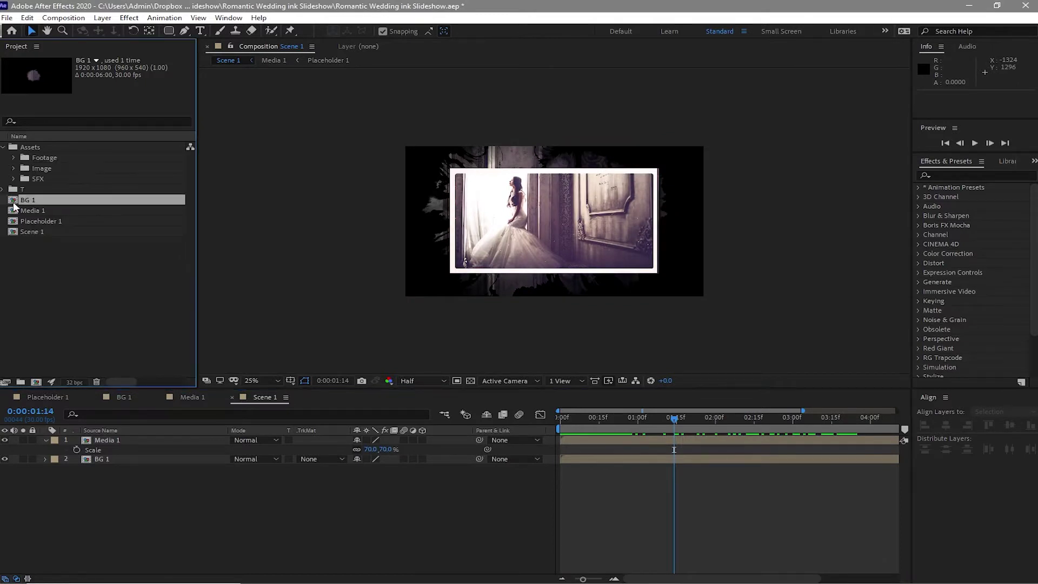
click(14, 169)
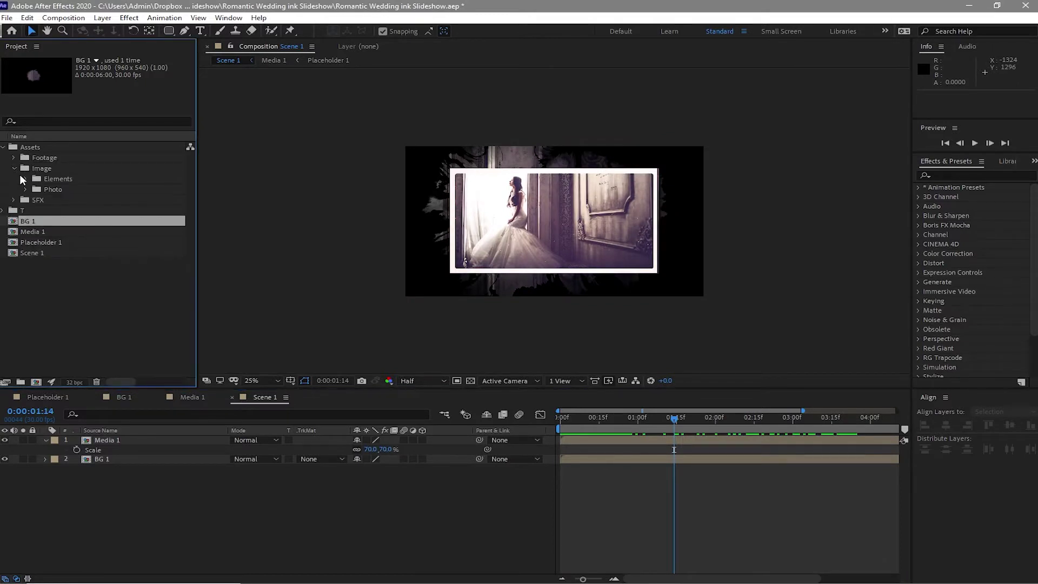
click(26, 179)
click(70, 189)
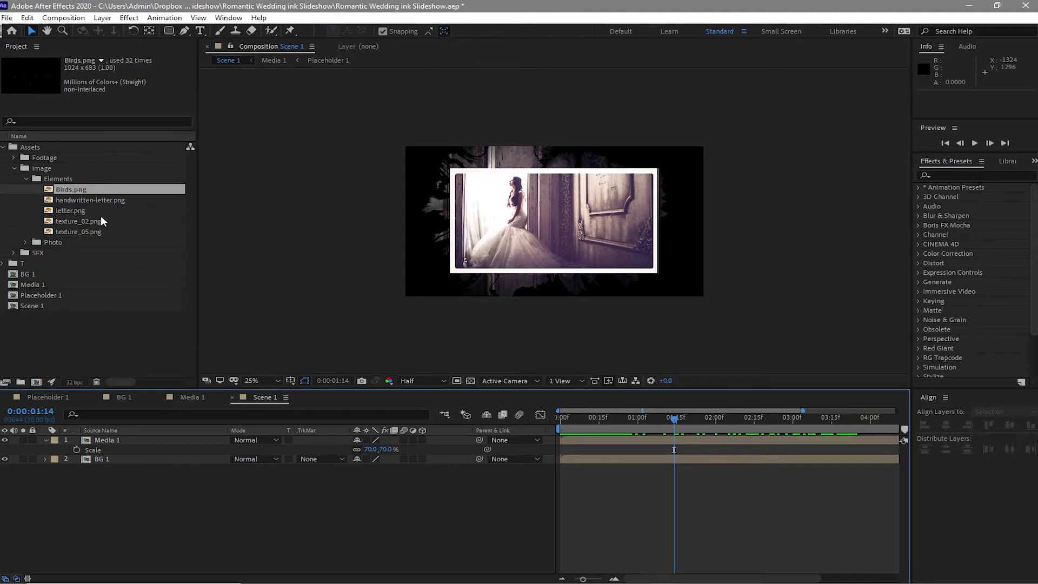
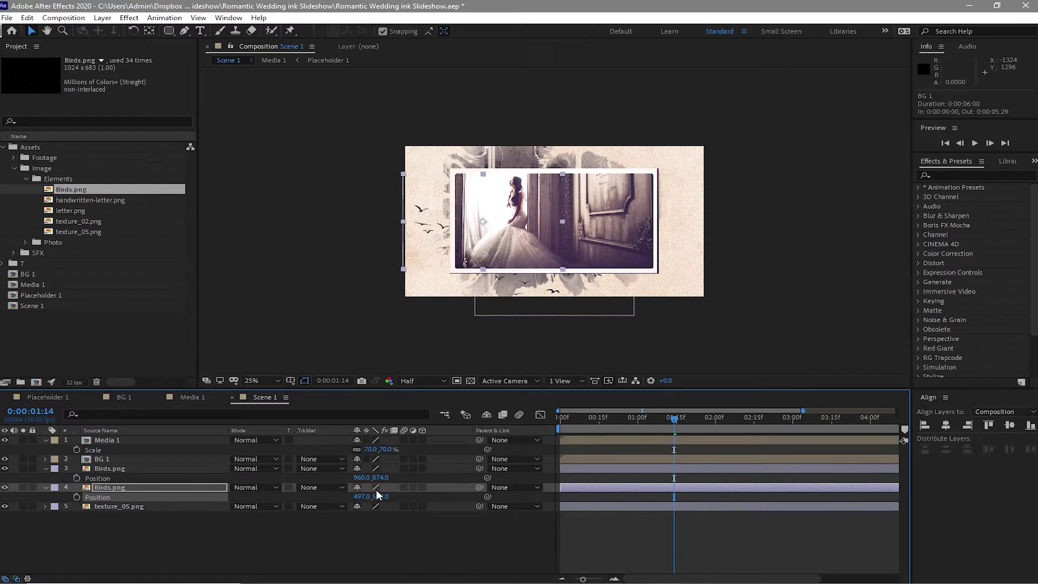
Step: Reposition the Birds.png layer directly below BG 1 to about 1342, 169 so its birds surround the photo's upper right corner
drag(378, 478, 140, 470)
click(139, 469)
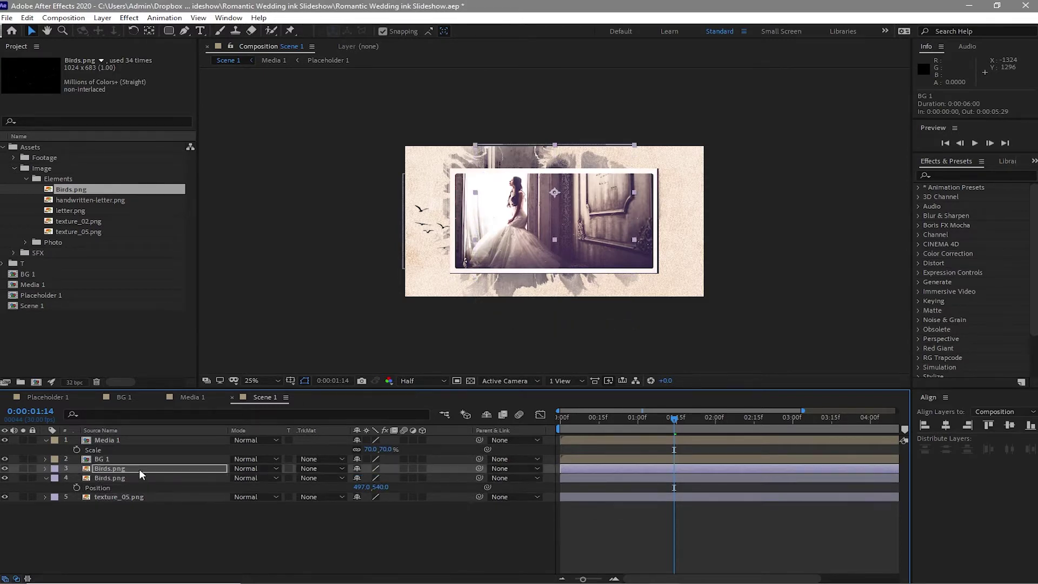
key(p)
drag(380, 478, 595, 478)
click(358, 531)
drag(381, 477, 319, 502)
click(356, 502)
click(342, 506)
Step: Move the lower Birds.png layer to about 426, 864 and collapse the properties of both Birds.png layers
drag(380, 493, 449, 502)
drag(383, 497, 328, 497)
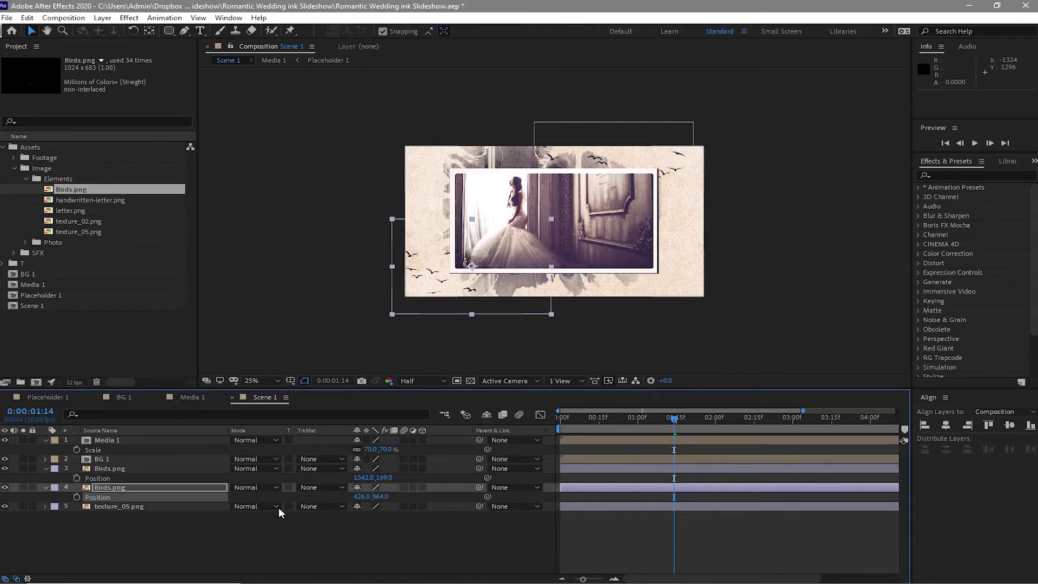
click(45, 469)
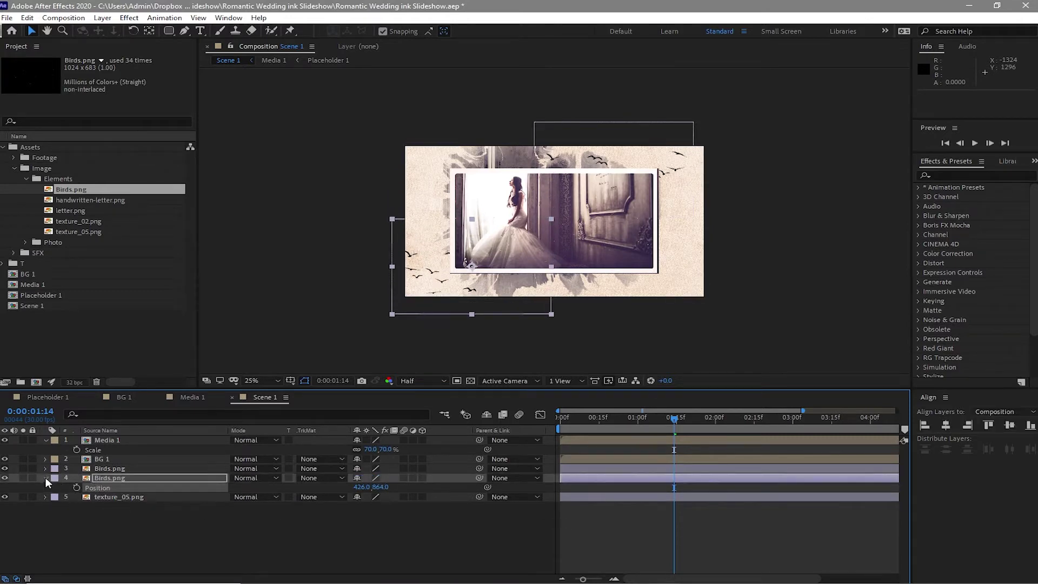
click(46, 478)
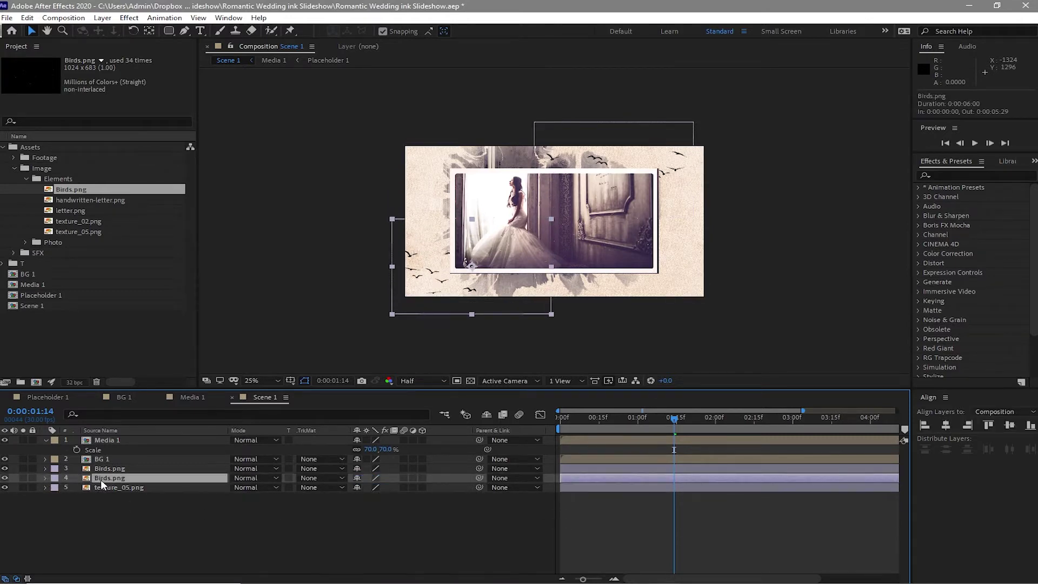
Step: Duplicate the lower Birds.png layer, place the copy above BG 1 and move it to about 477, 75
click(27, 17)
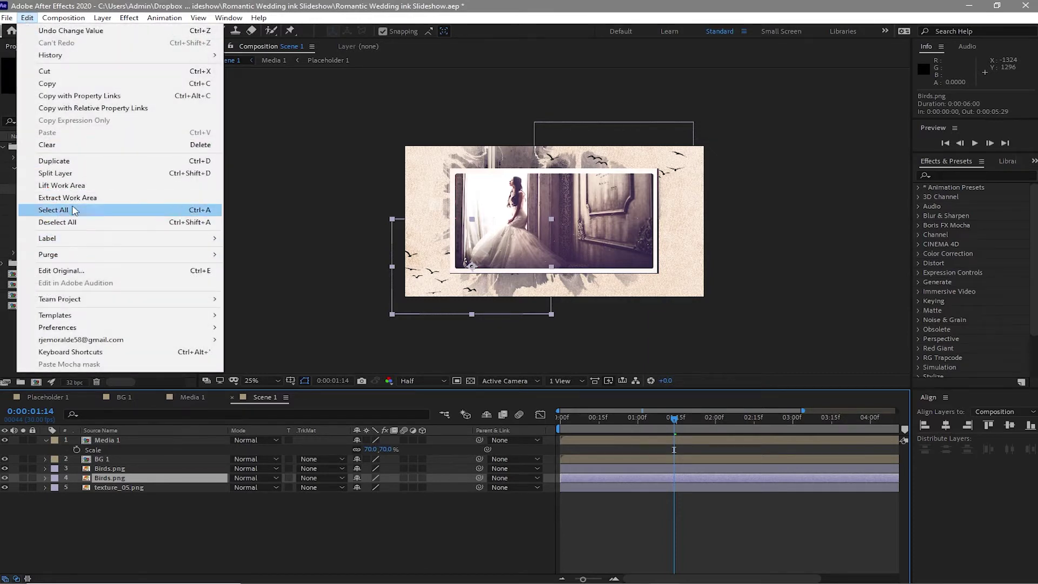
click(64, 162)
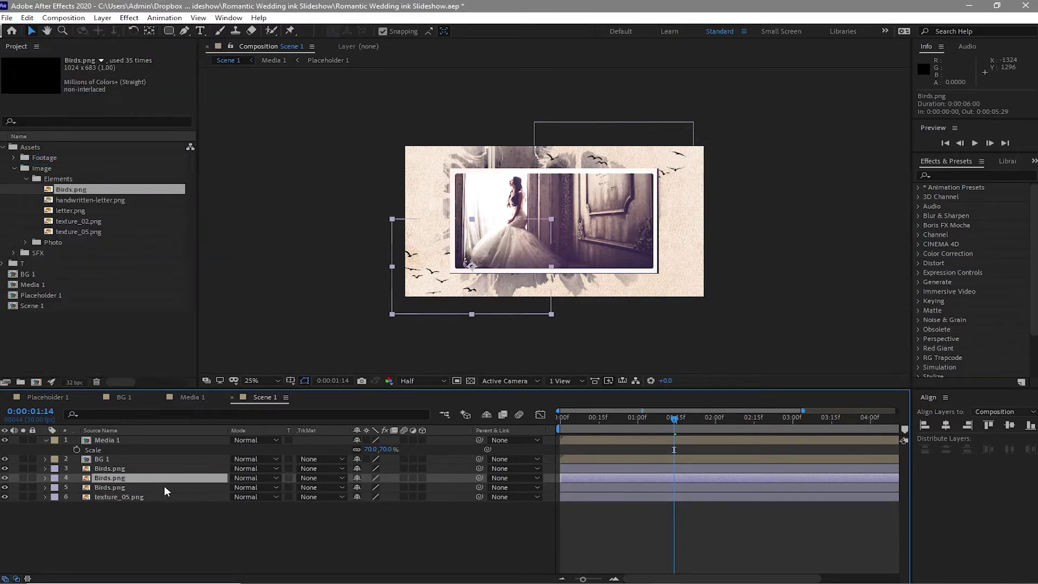
drag(160, 477, 156, 461)
key(p)
mouse_move(382, 468)
mouse_down()
mouse_move(346, 468)
mouse_move(385, 471)
mouse_move(361, 471)
mouse_move(374, 468)
mouse_up()
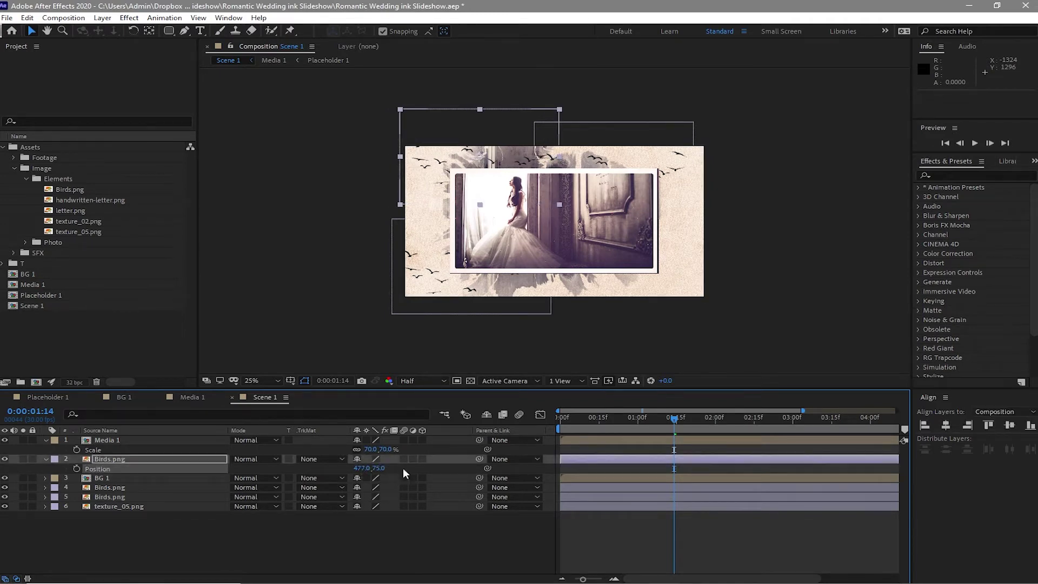
Step: Make the Birds.png layer above BG 1 a 3D layer and collapse its properties
click(422, 459)
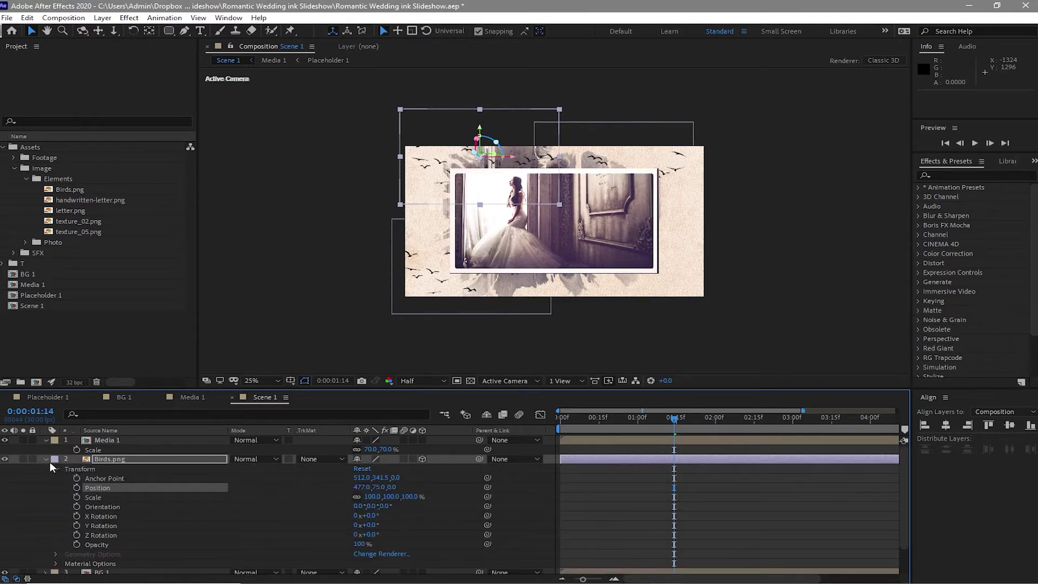
click(55, 469)
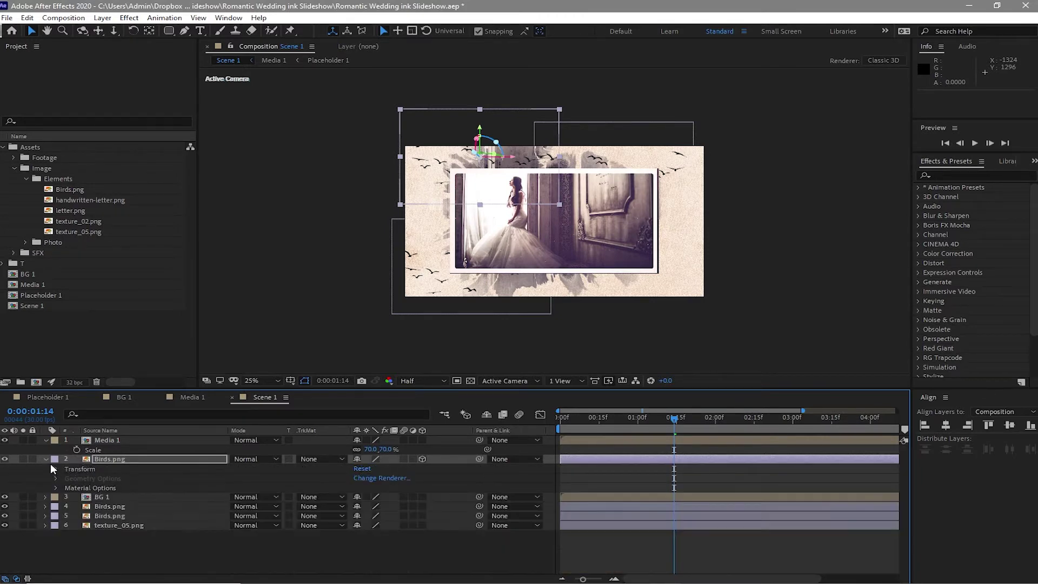
click(46, 459)
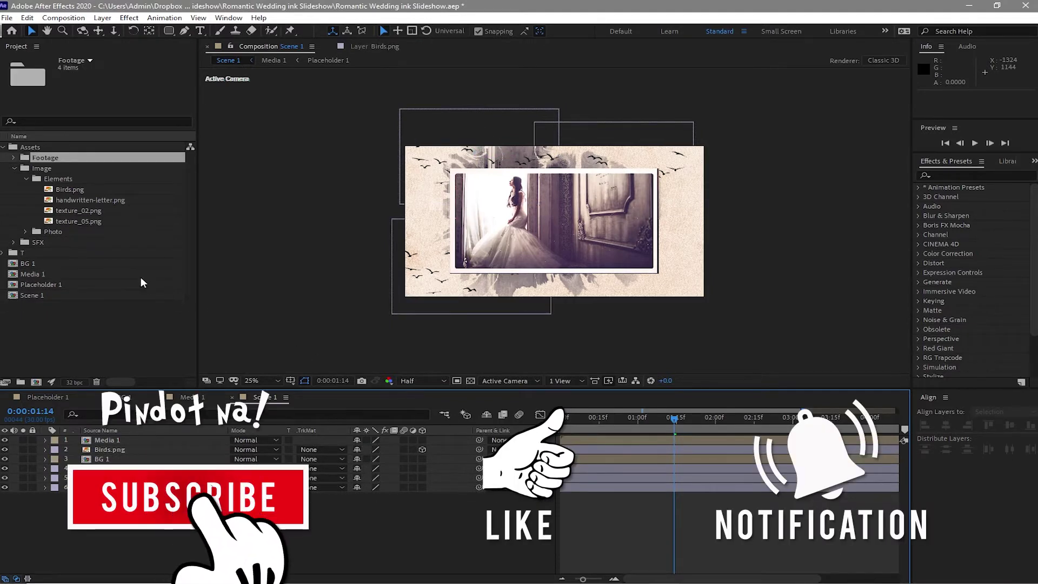
Step: Place handwritten-letter.png directly above BG 1 in Scene 1, duplicate it and keep both copies selected
click(70, 200)
drag(70, 203, 121, 459)
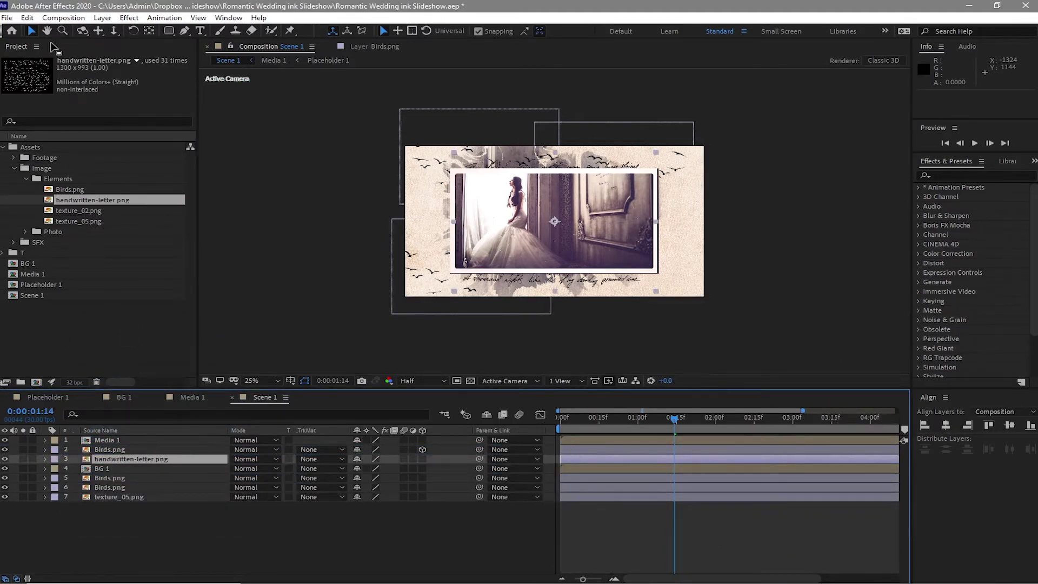
click(30, 18)
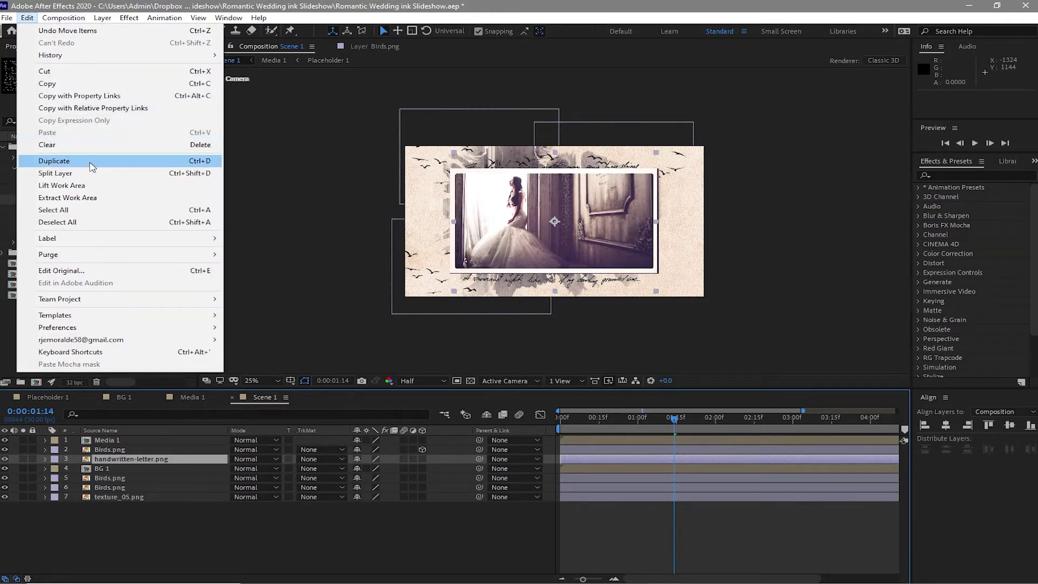
click(65, 161)
click(74, 459)
shift+click(86, 468)
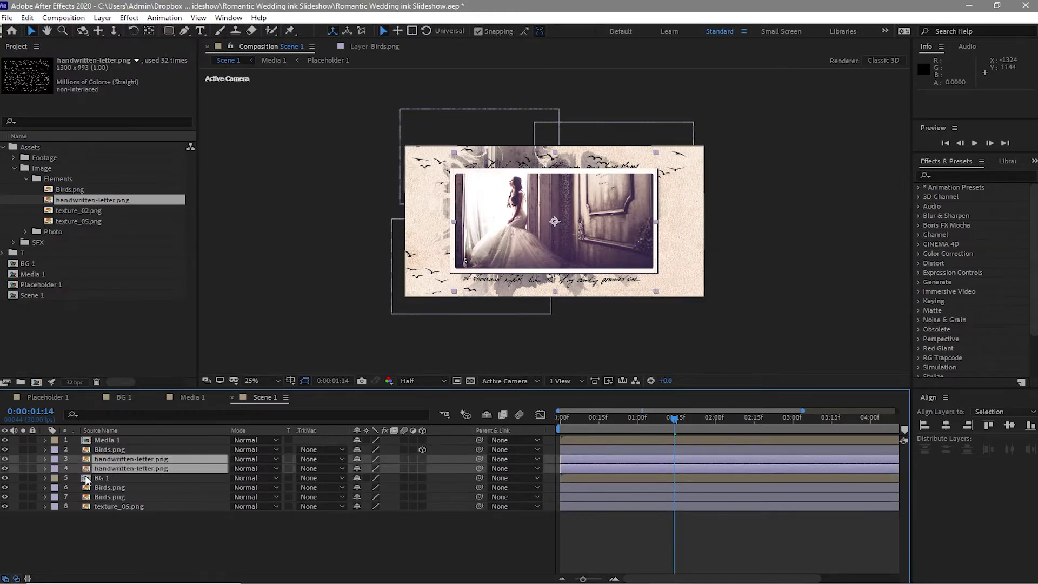
Step: Show position, scale and rotation for both handwritten-letter.png layers and set the lower copy's scale to 30%
key(s)
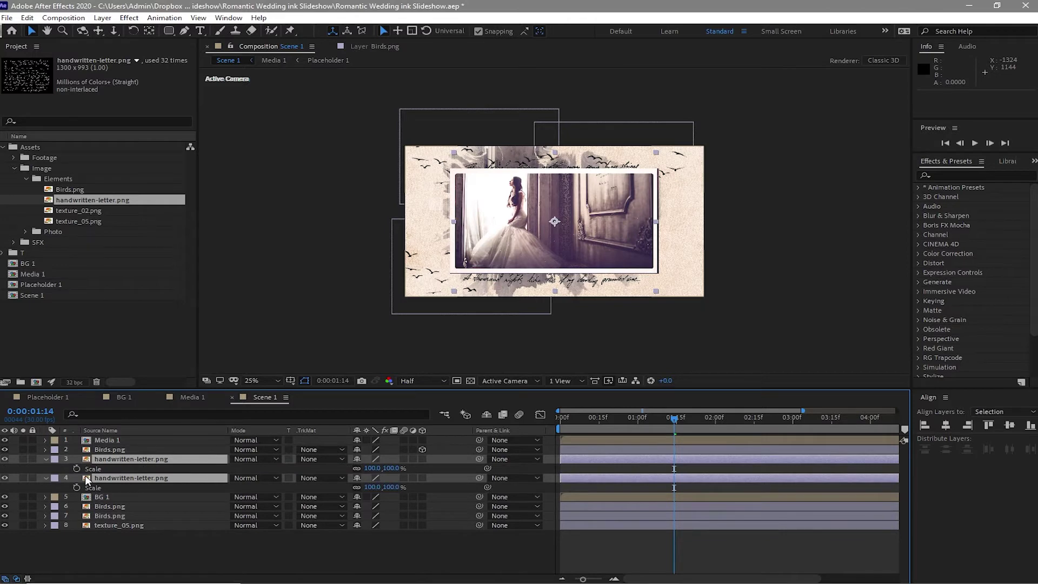
key(shift+r)
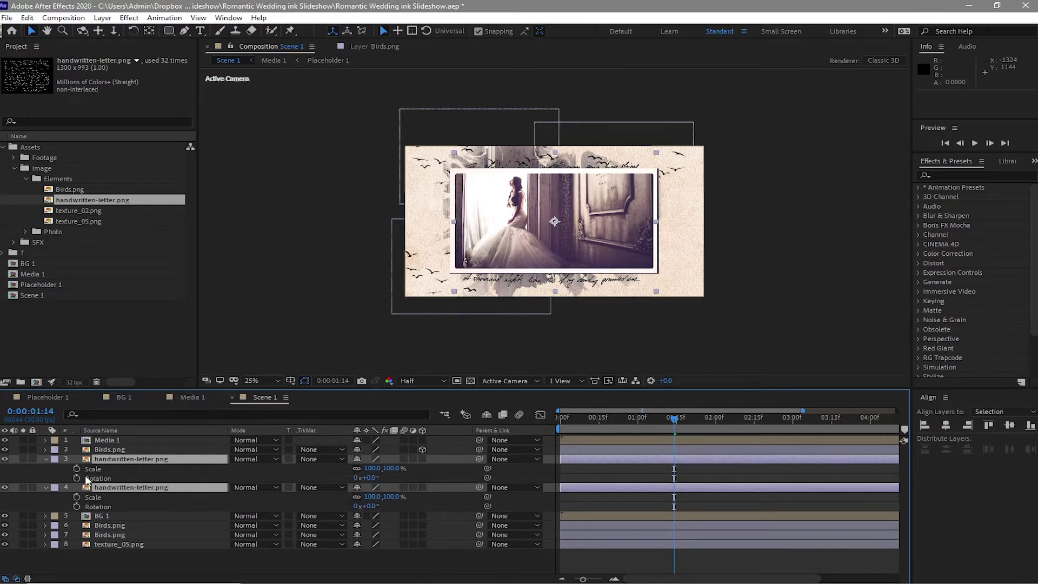
key(shift+p)
click(431, 354)
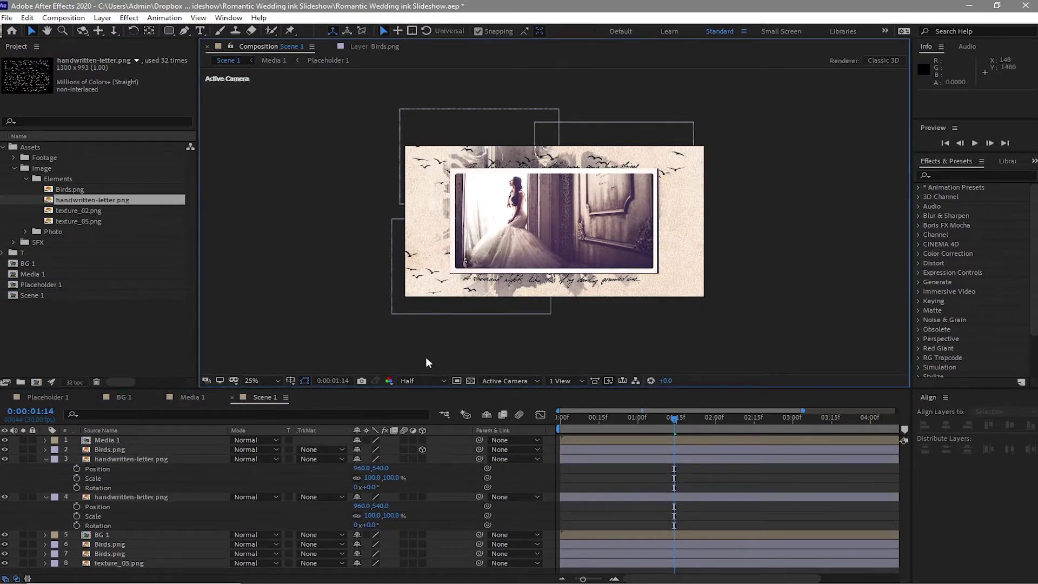
click(372, 516)
text(3)
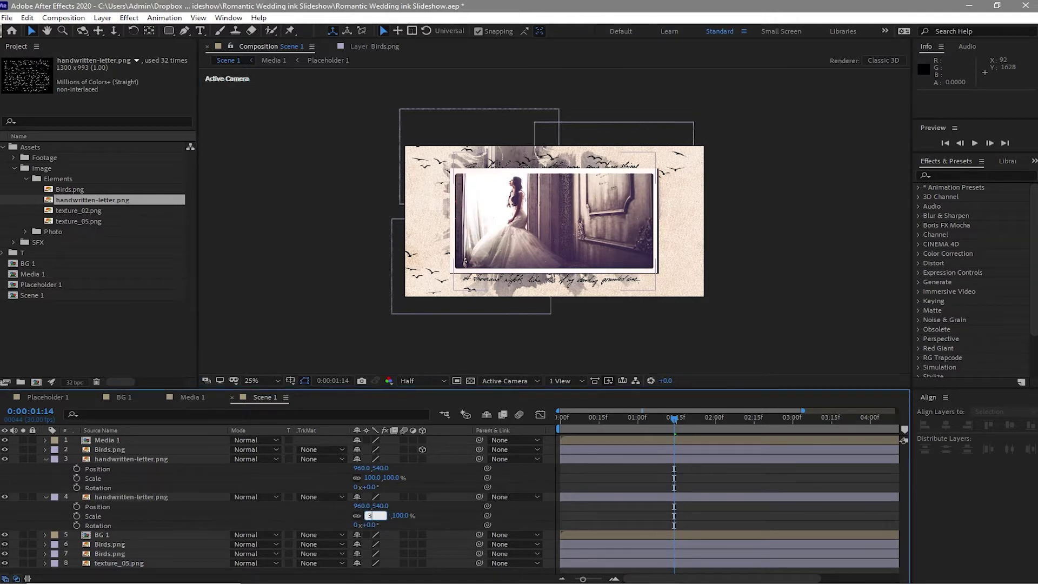
text(0)
Step: Move the lower handwritten-letter.png layer to 960, 973 and set its scale to 50%
click(382, 506)
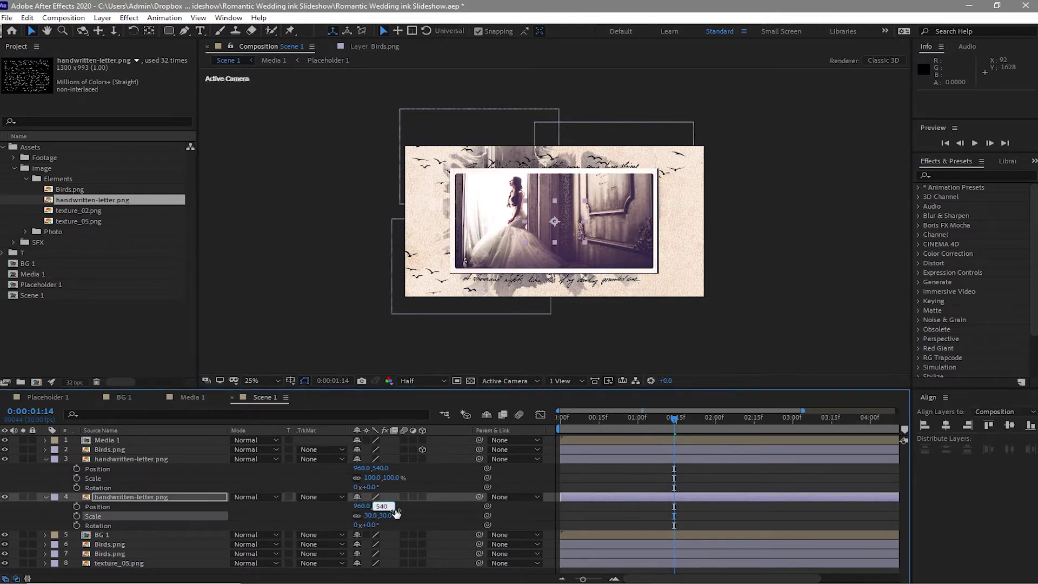
text(967)
key(Return)
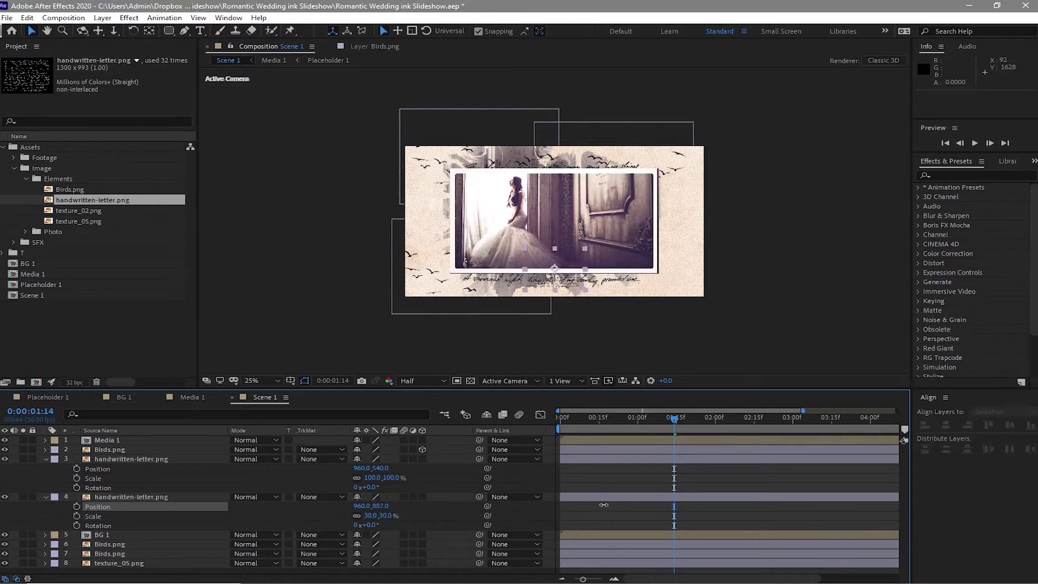
click(657, 497)
key(Down)
key(Down)
key(Down)
key(Down)
key(Down)
key(Down)
click(365, 516)
text(50)
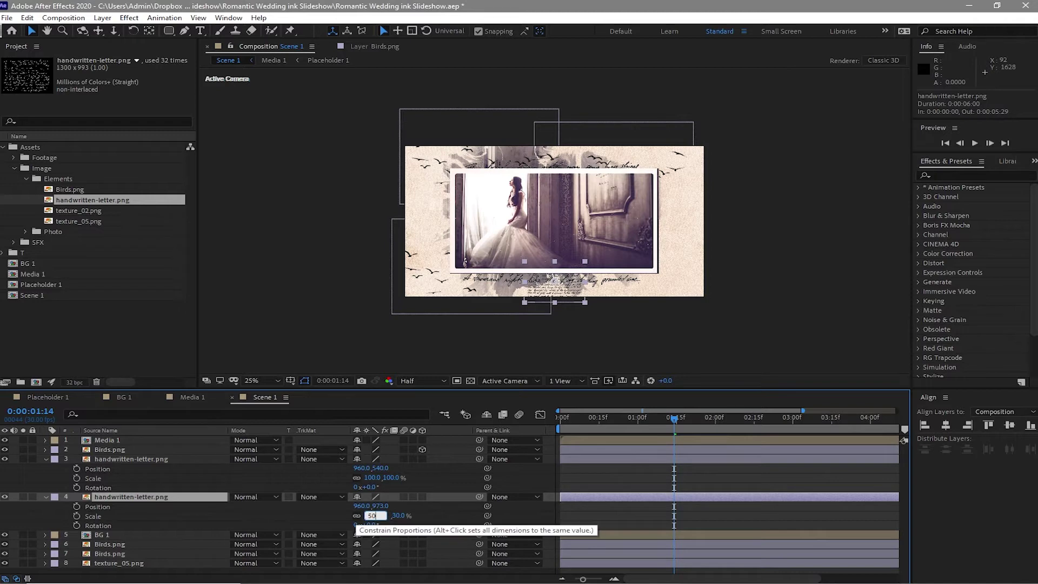
click(346, 352)
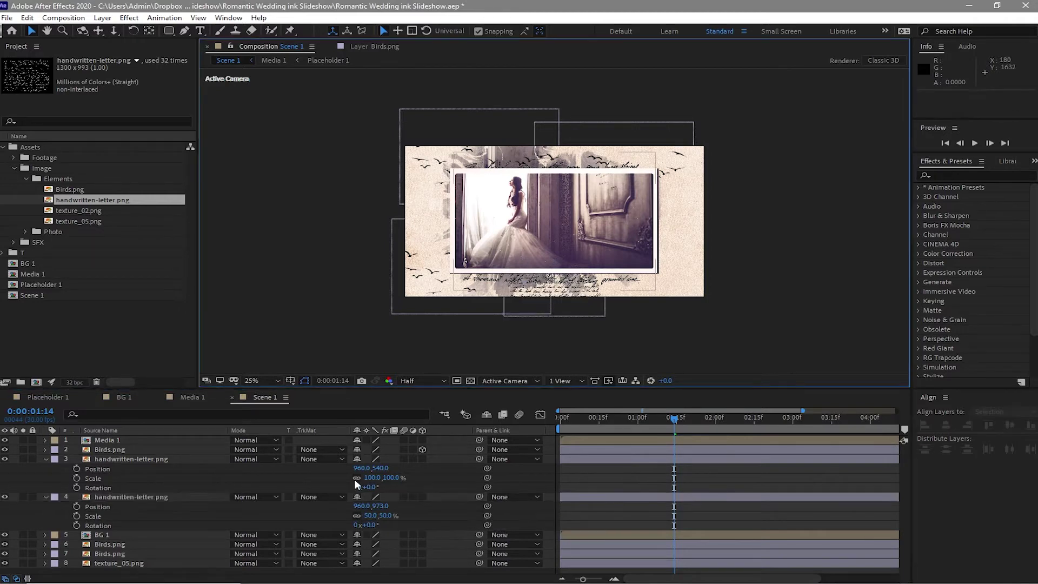
Step: Set the upper handwritten-letter.png layer's scale to 50% and move it to about 128, 540
click(373, 478)
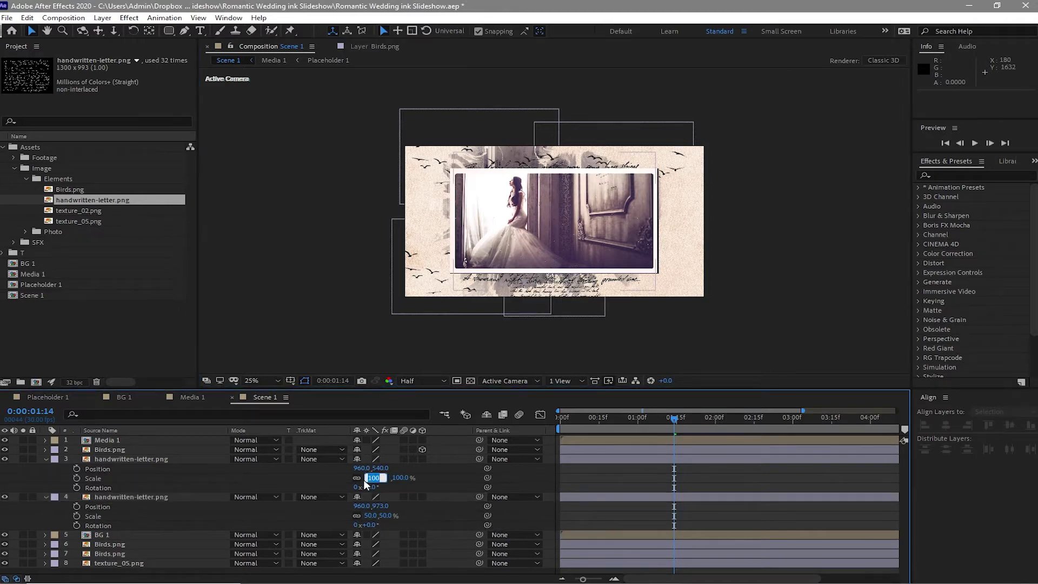
text(50)
key(Return)
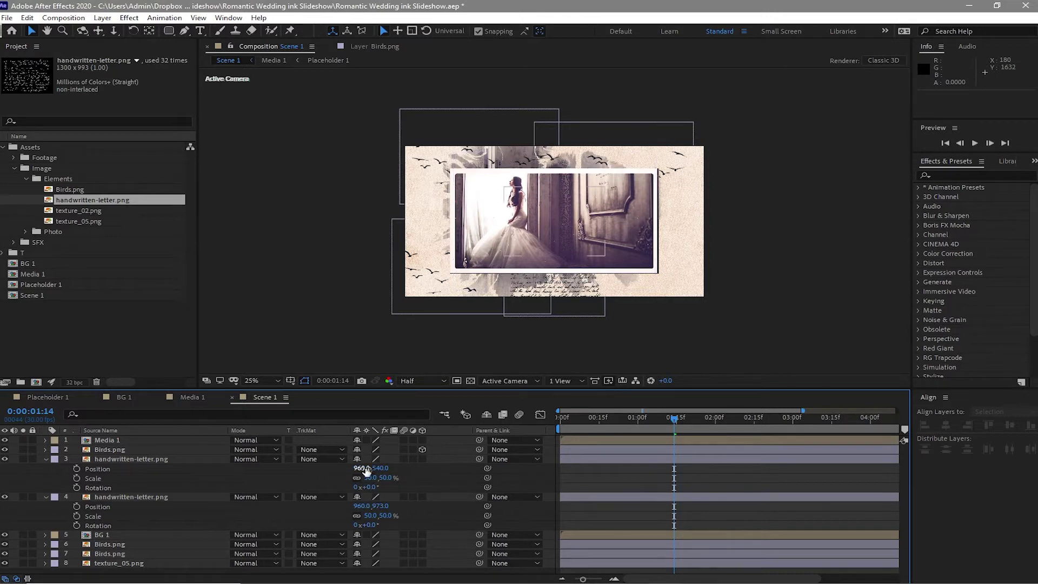
drag(364, 471, 335, 468)
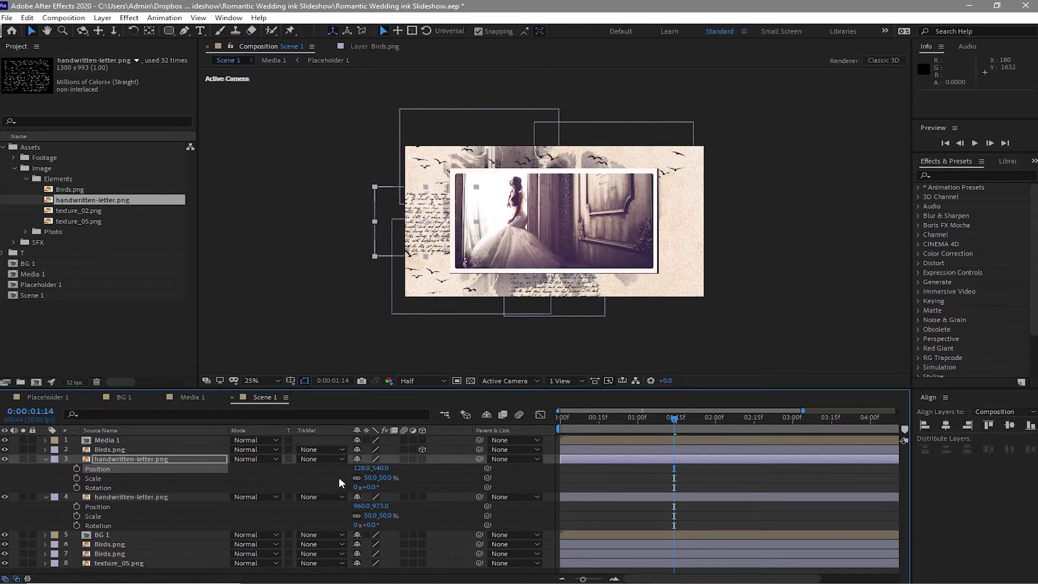
Step: Rotate the upper handwritten-letter.png layer to 20° and collapse the properties of both handwritten-letter.png layers
drag(373, 488, 384, 488)
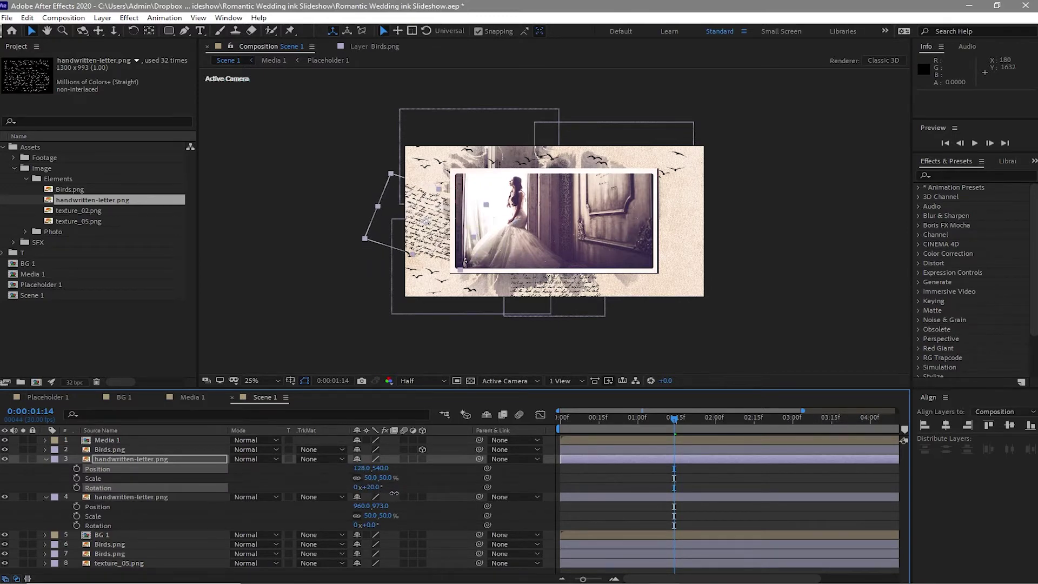
click(45, 459)
click(46, 468)
Step: Place the ink_01.mp4 footage directly above BG 1 at 50% scale and a position of about 1712, 843
click(11, 157)
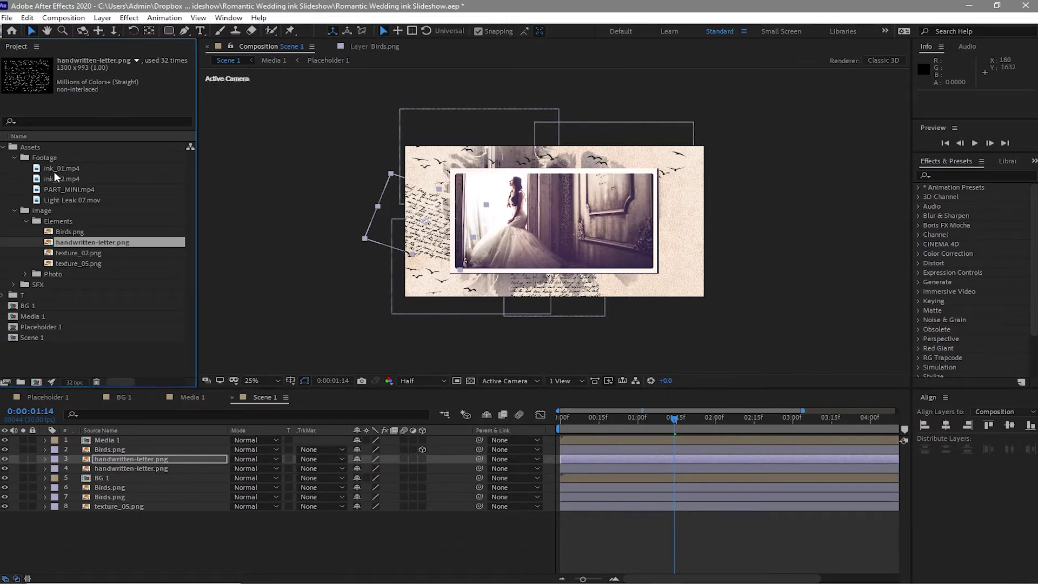
drag(53, 171, 118, 472)
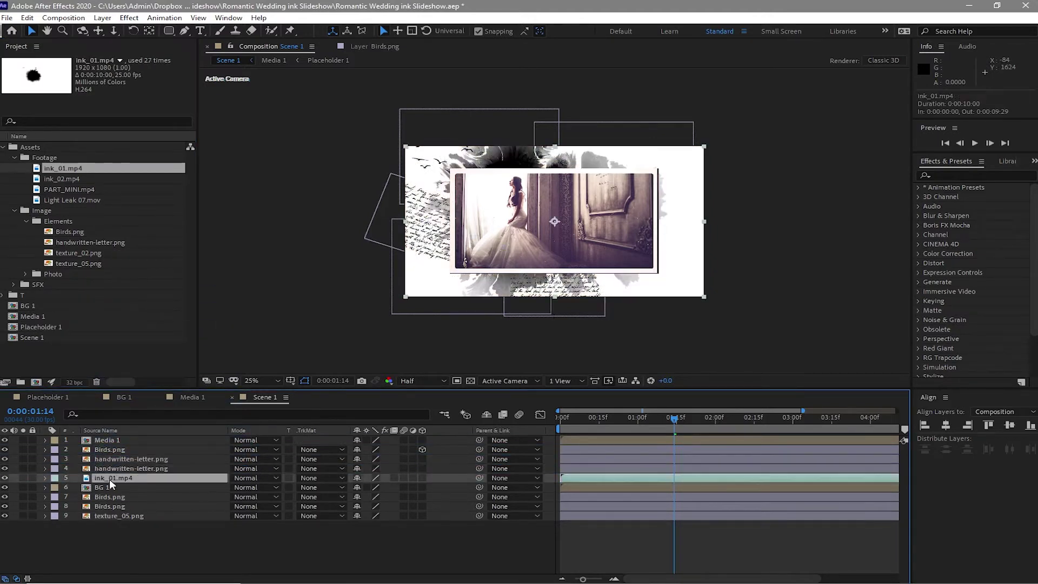
key(s)
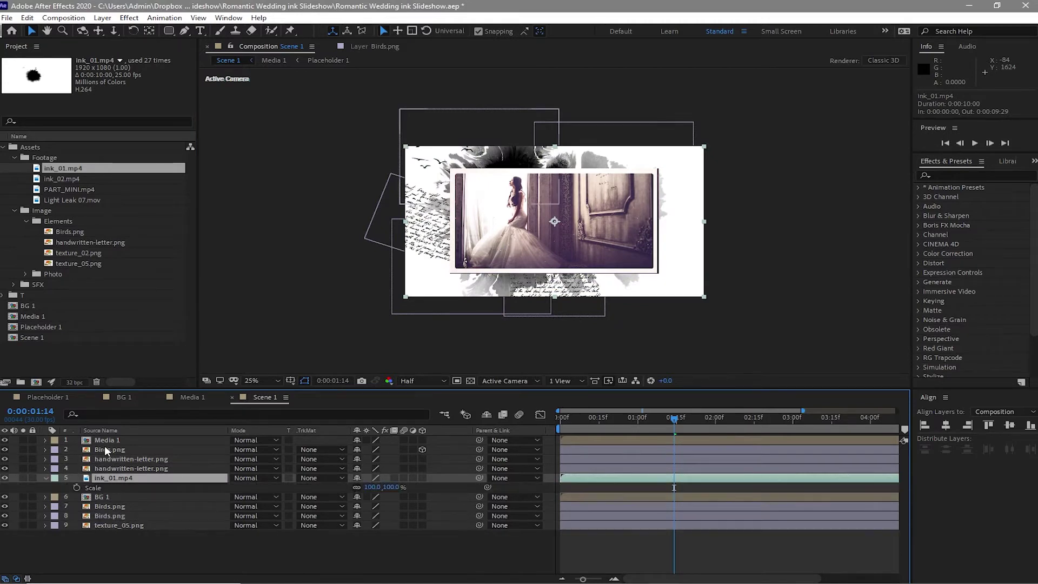
click(368, 488)
text(50)
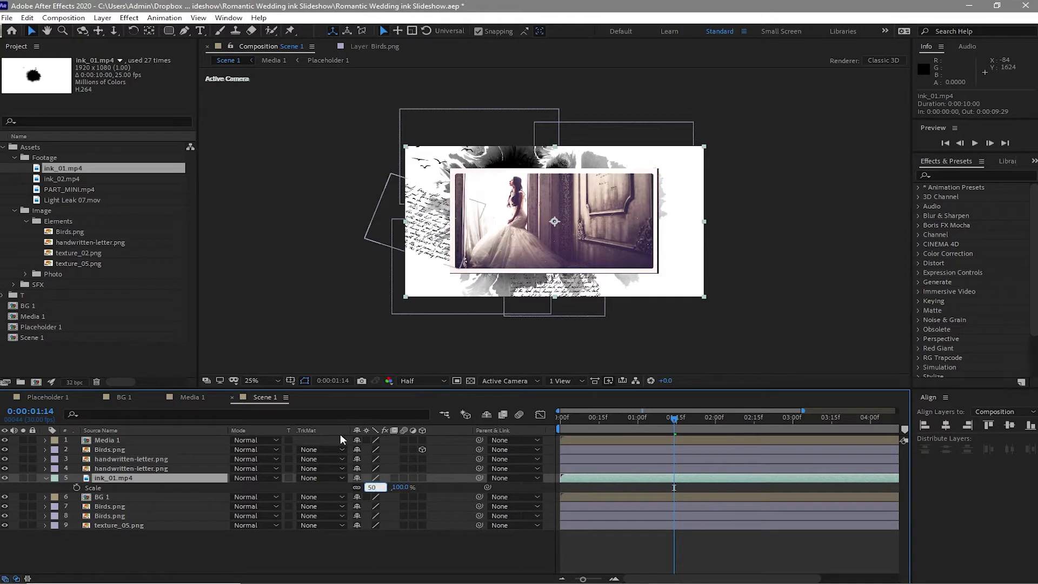
key(Return)
key(p)
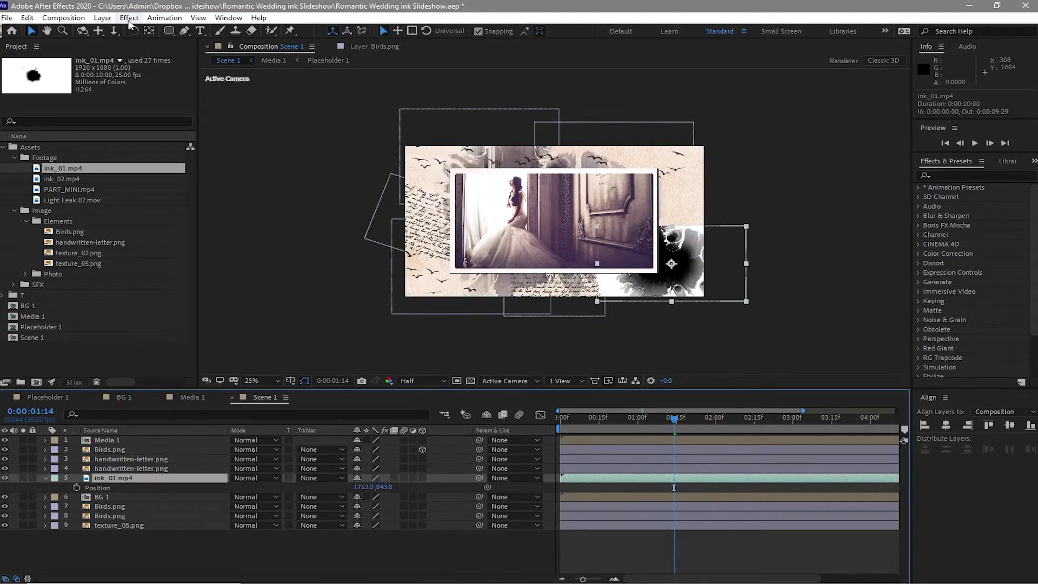
Step: Apply the Luma Key effect to ink_01.mp4 with a threshold of 75 and the key type Key Out Brighter
click(130, 24)
mouse_move(243, 243)
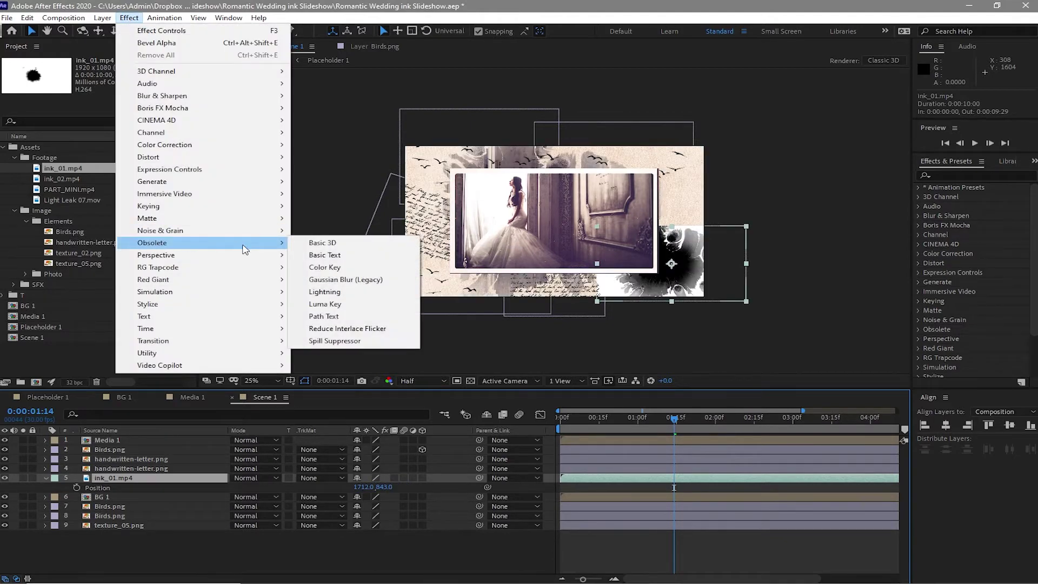
click(332, 304)
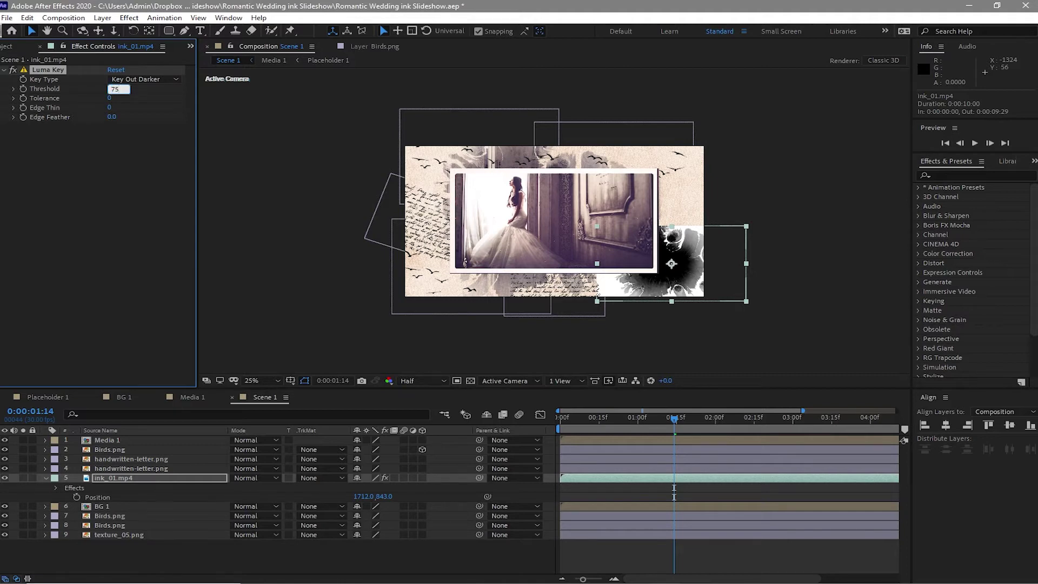
click(155, 80)
click(159, 87)
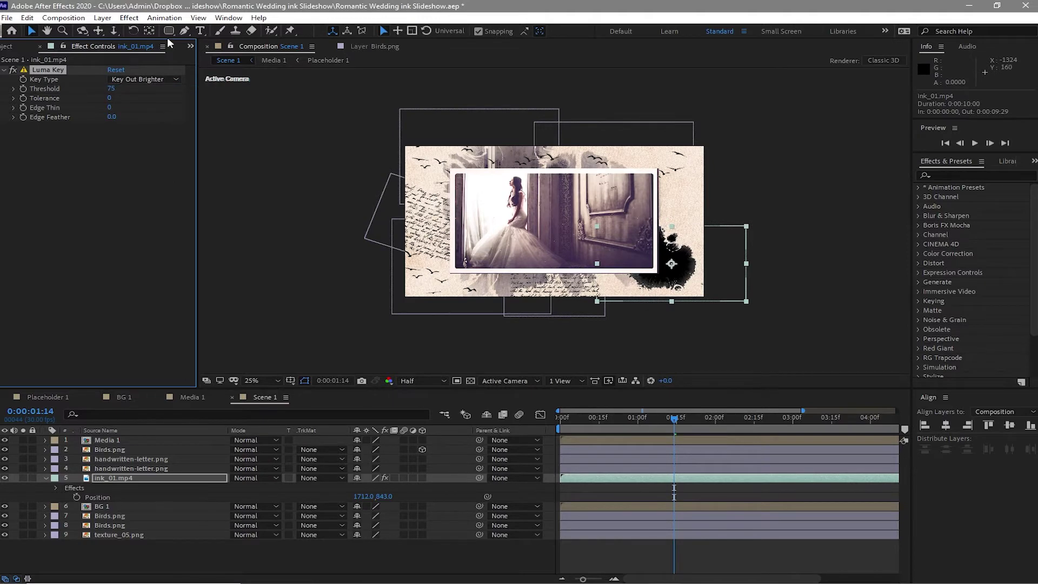
Step: Add the Tint effect to ink_01.mp4 and map black to the yellow E8CB45
click(129, 18)
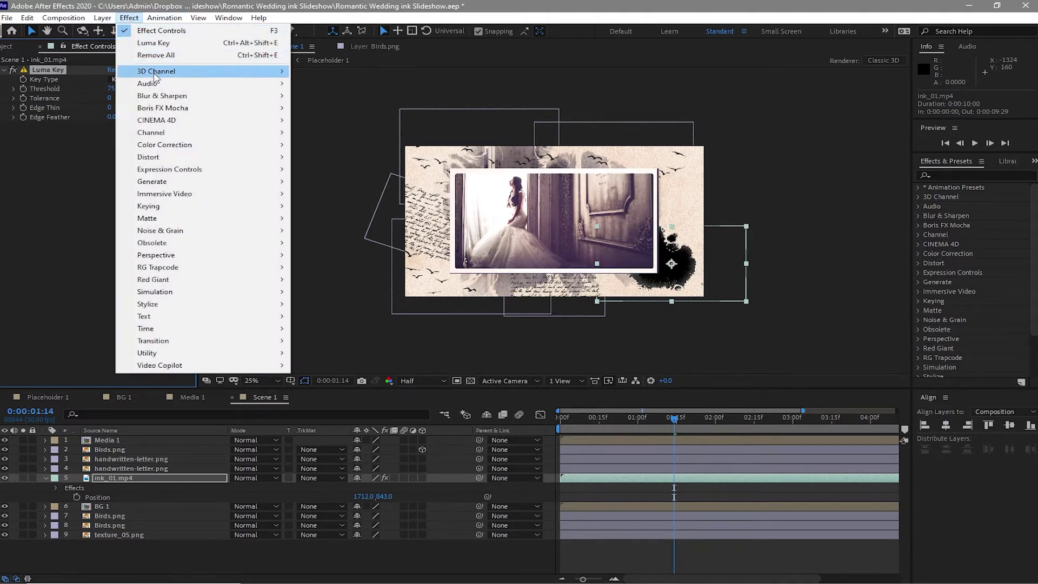
mouse_move(276, 146)
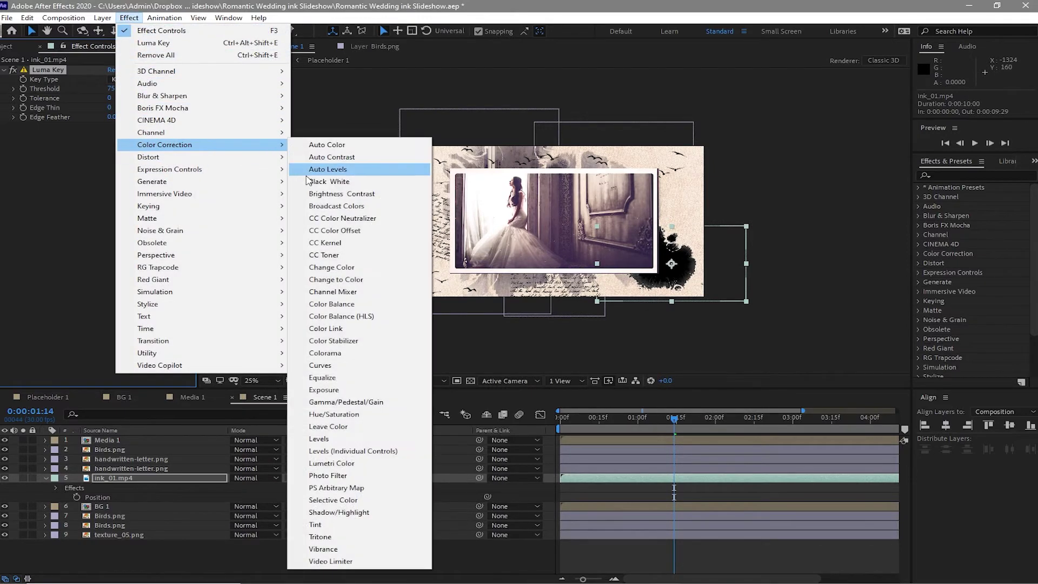
click(346, 527)
click(114, 137)
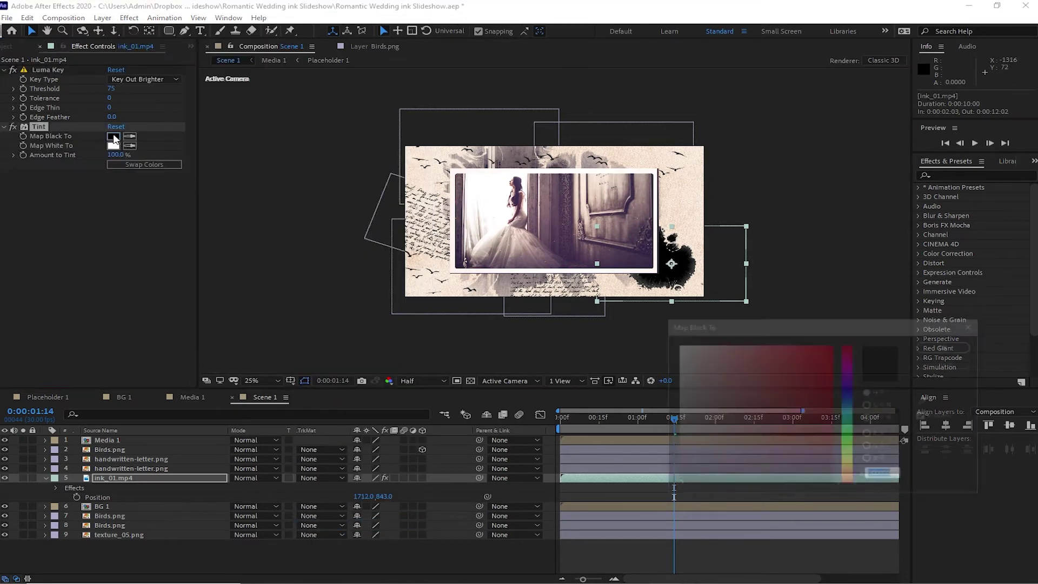
drag(852, 471, 851, 466)
click(791, 357)
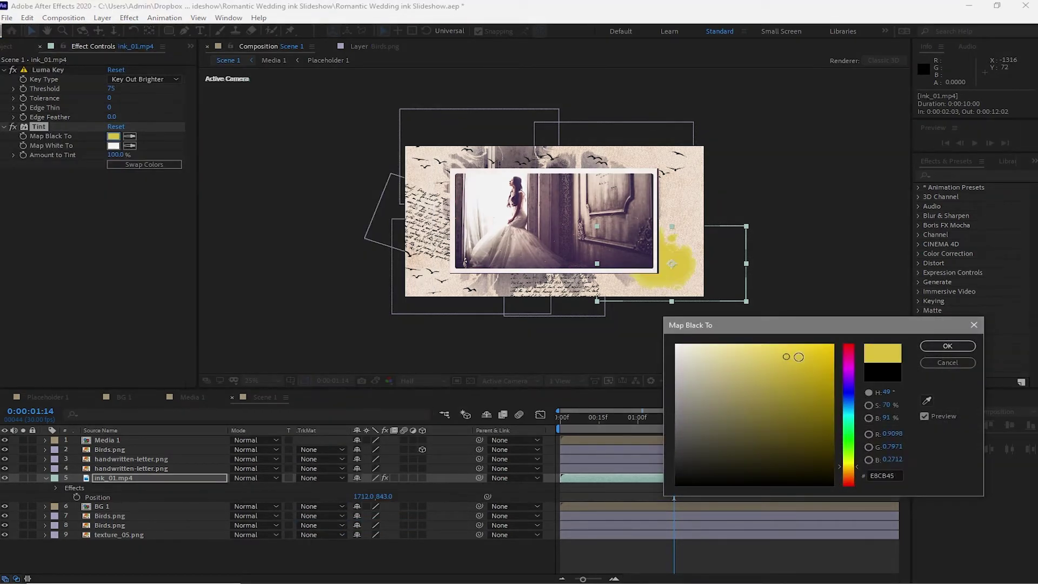
click(929, 345)
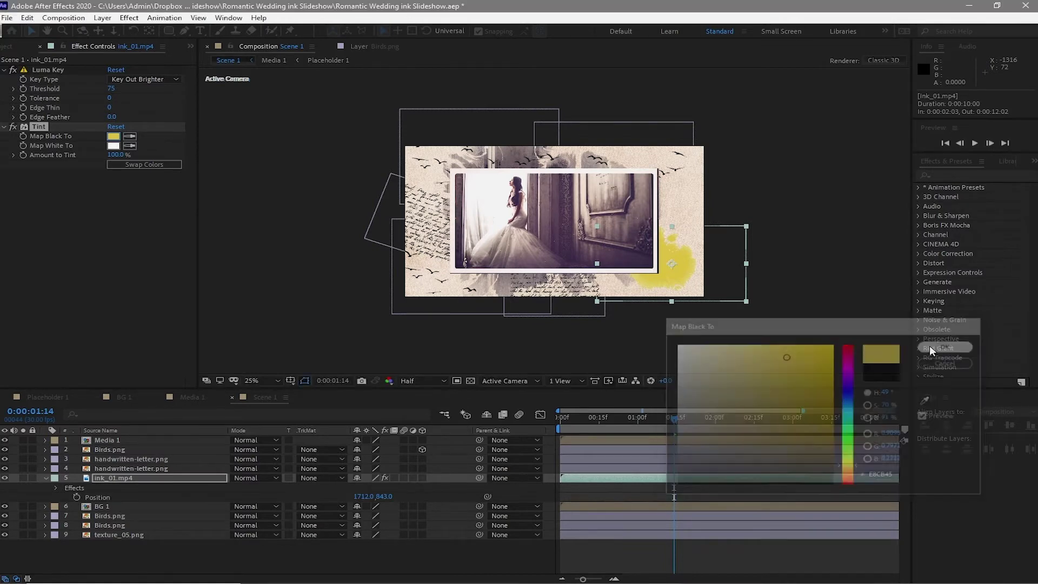
Step: Map the tint's white to a brown and move the ink_01.mp4 layer to about 1920, 819
click(114, 146)
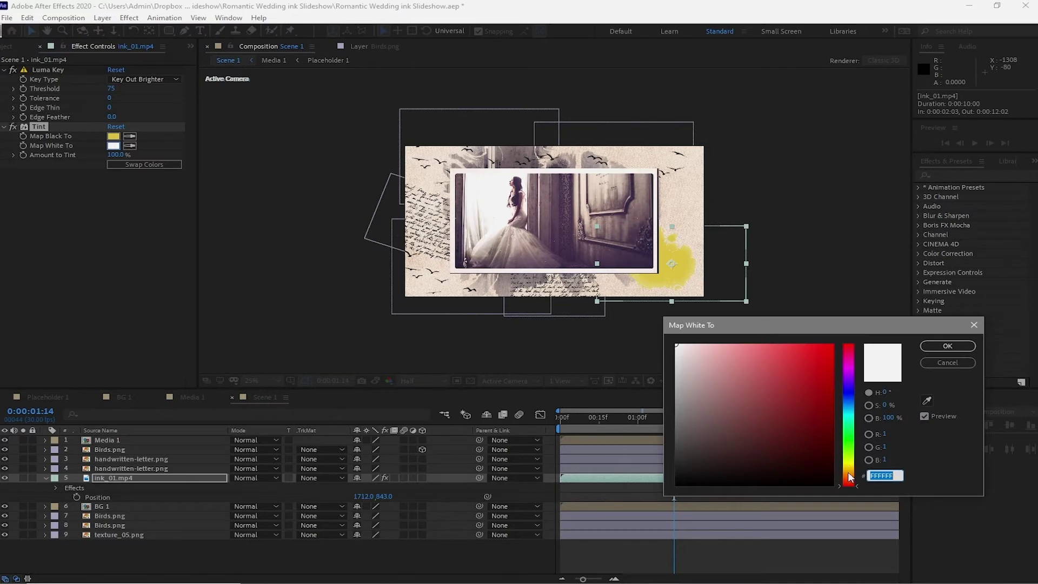
click(850, 475)
click(798, 424)
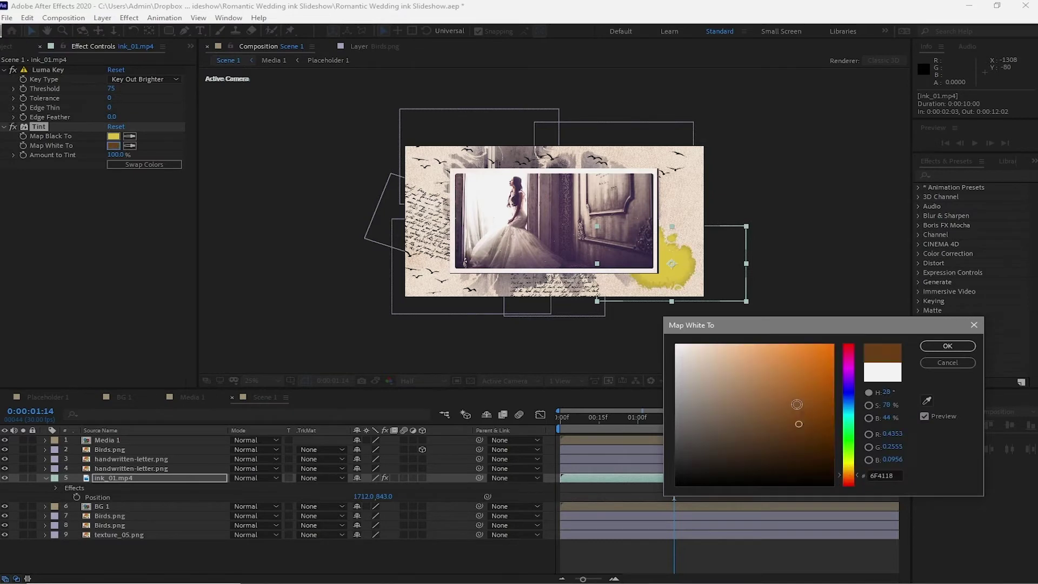
click(948, 345)
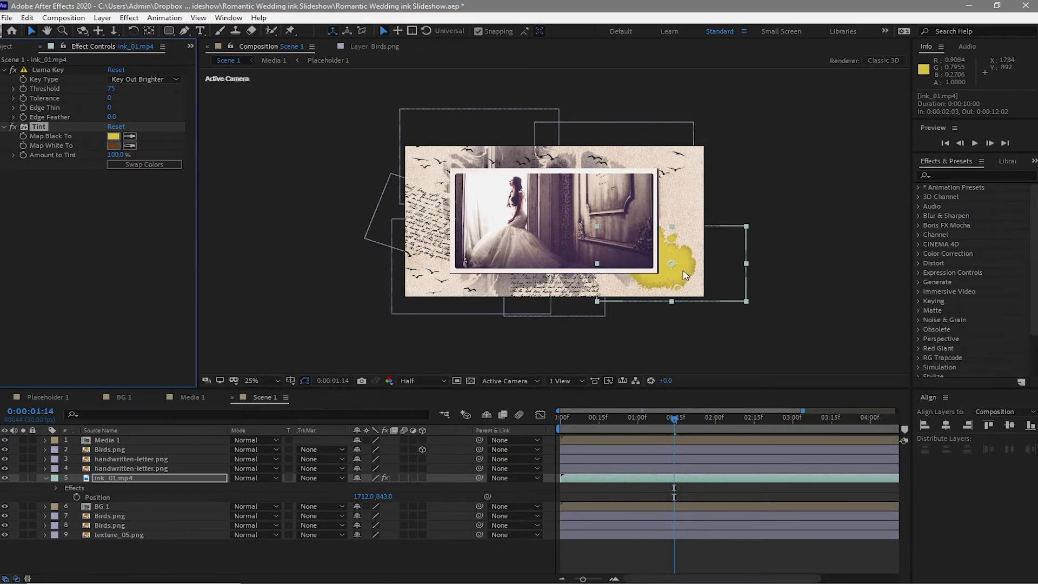
drag(677, 262, 700, 261)
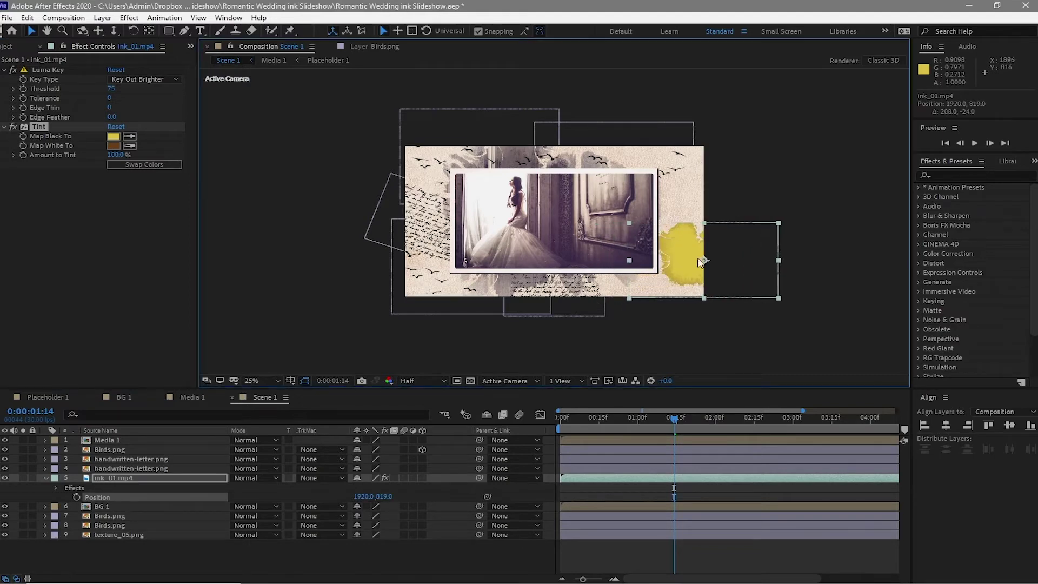
Step: Duplicate the rotated handwritten-letter.png layer and move the copy to about 1793, 208
double_click(98, 460)
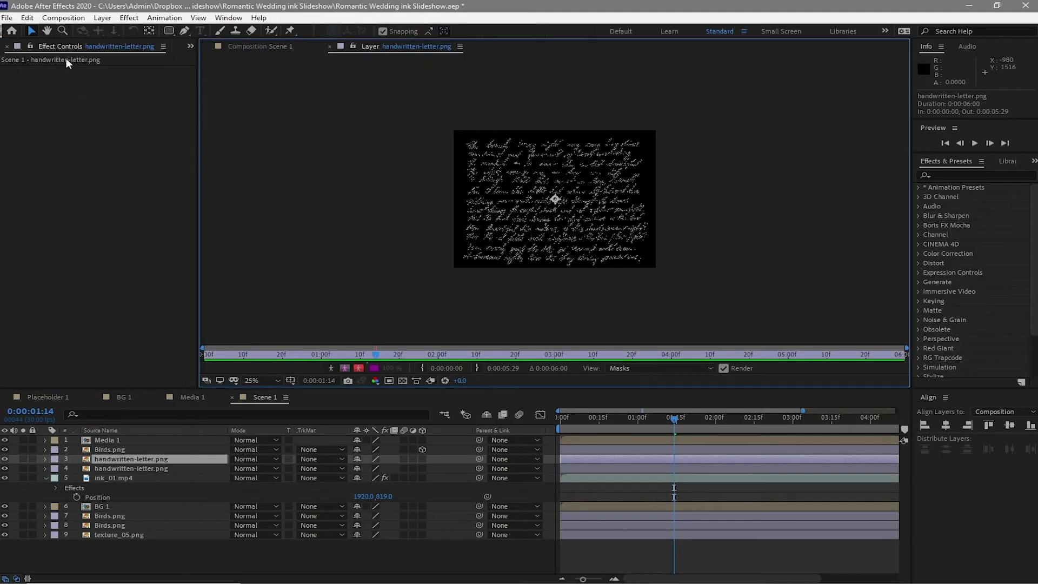
click(27, 17)
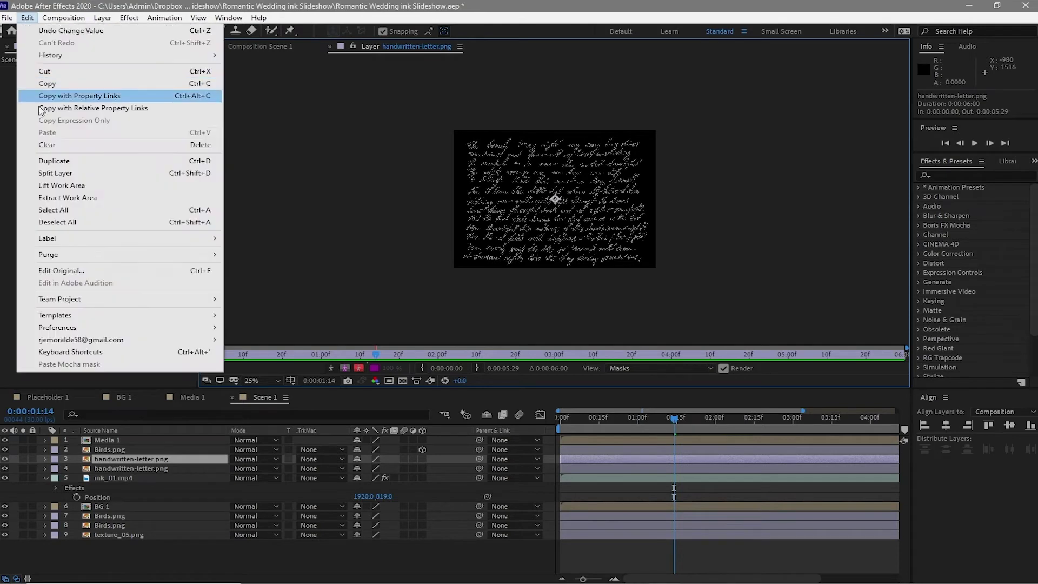
click(51, 161)
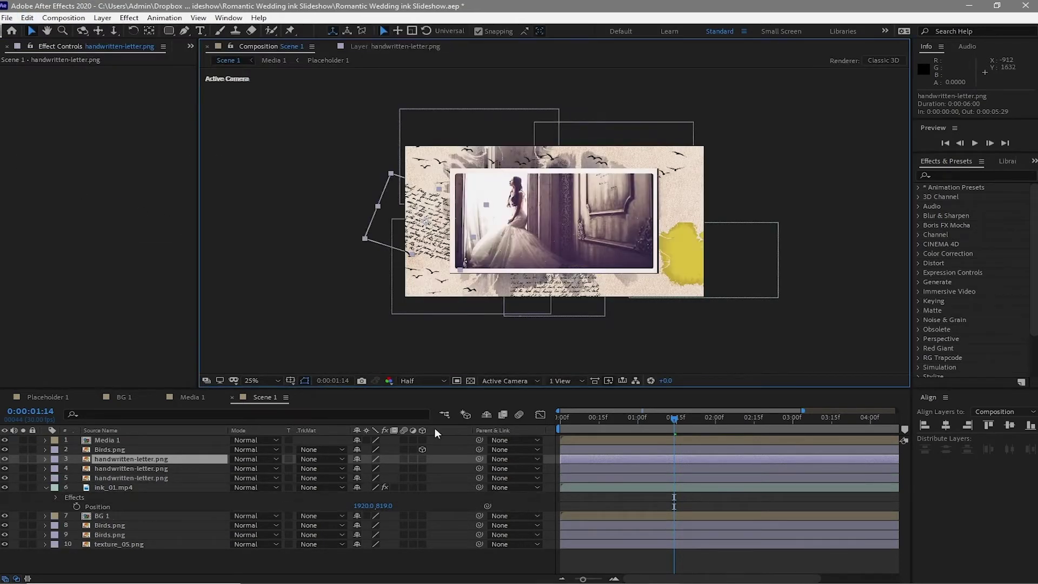
key(p)
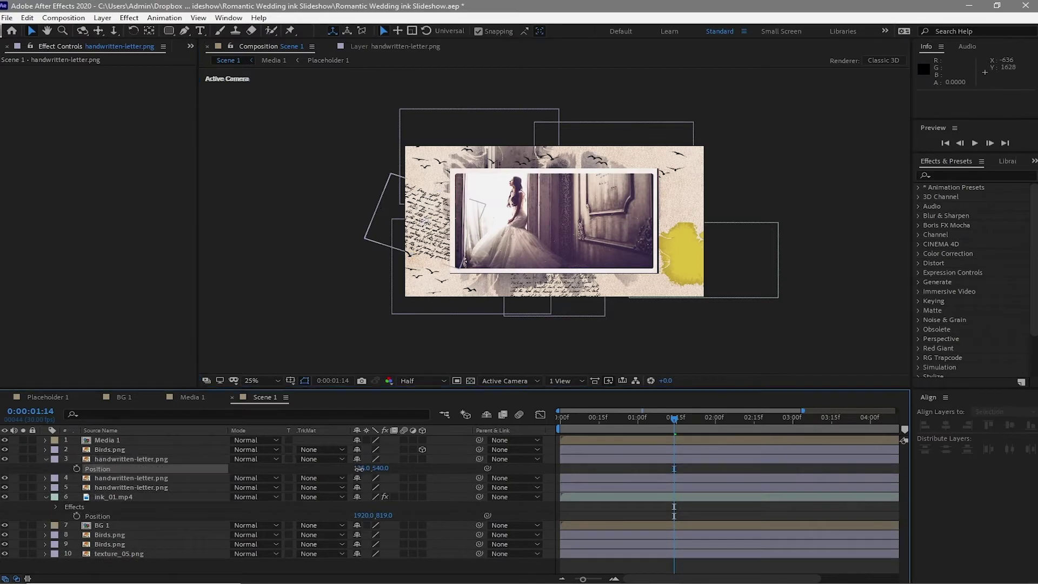
drag(361, 468, 460, 467)
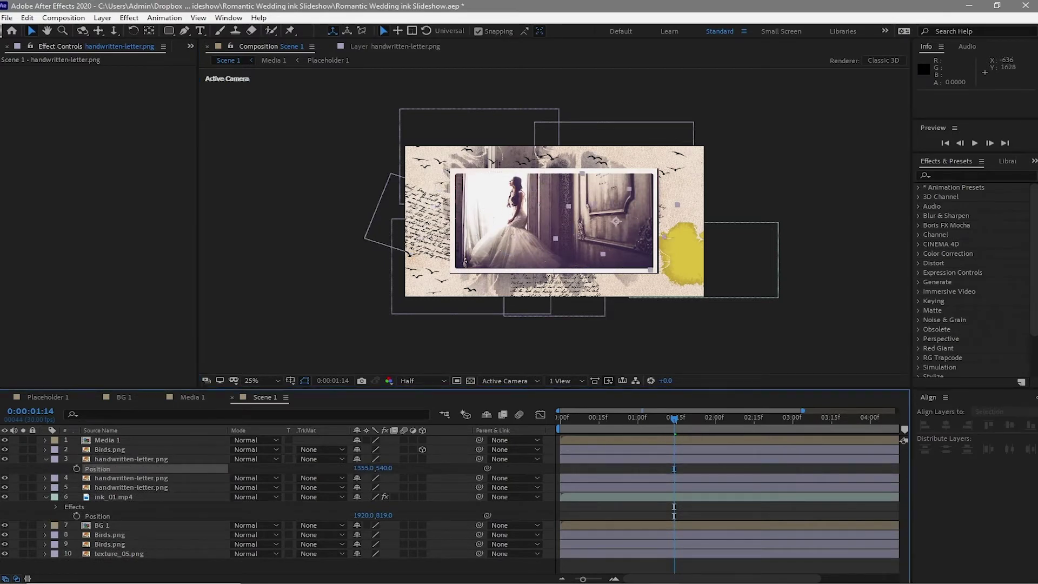
click(130, 459)
drag(359, 468, 324, 467)
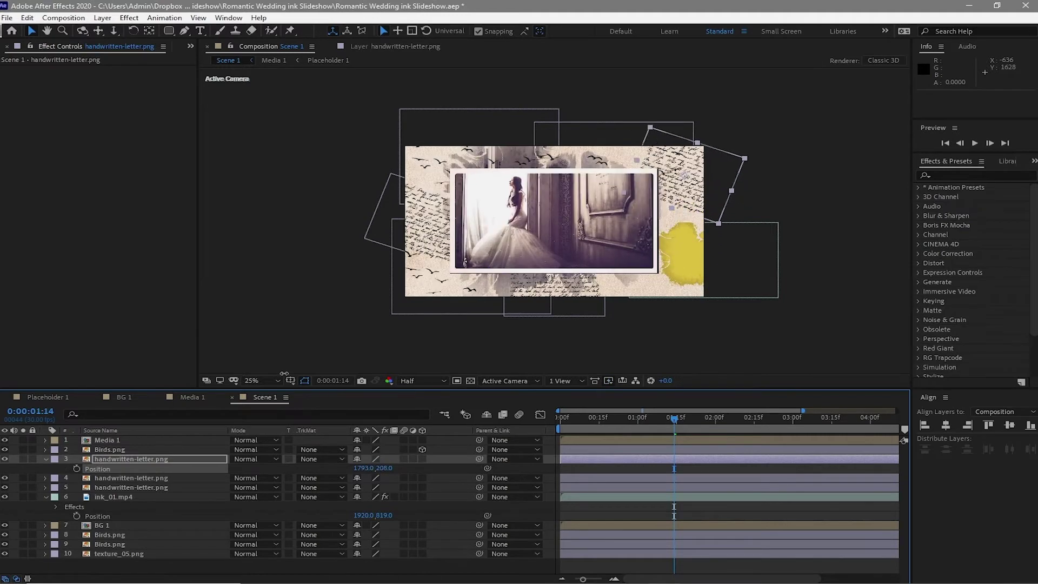
Step: Rotate the handwritten-letter.png layer at the photo's left edge counter-clockwise so it tilts the opposite way
key(ctrl+Down)
key(r)
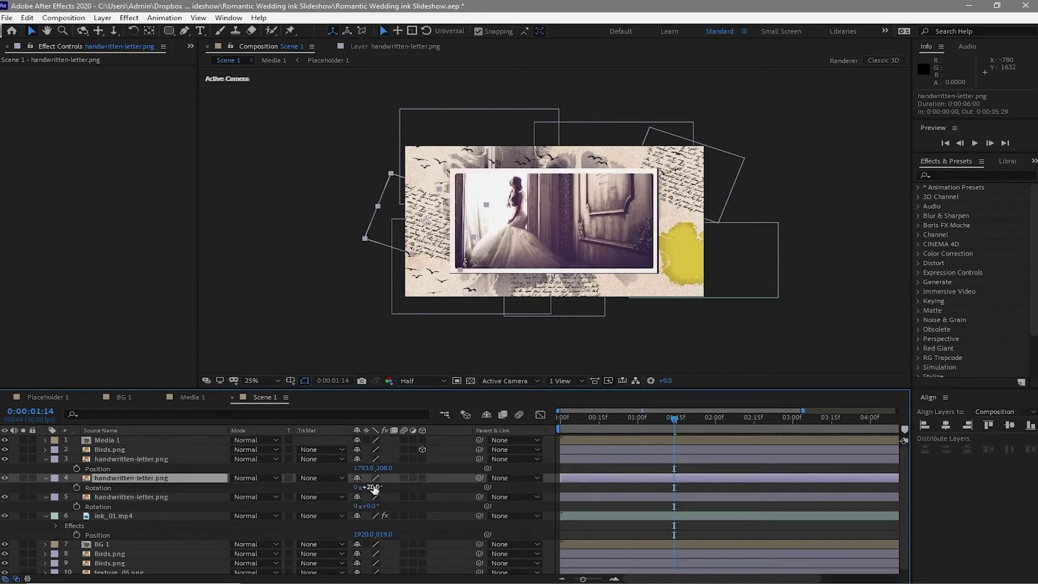
drag(369, 487, 346, 488)
key(ctrl+grave)
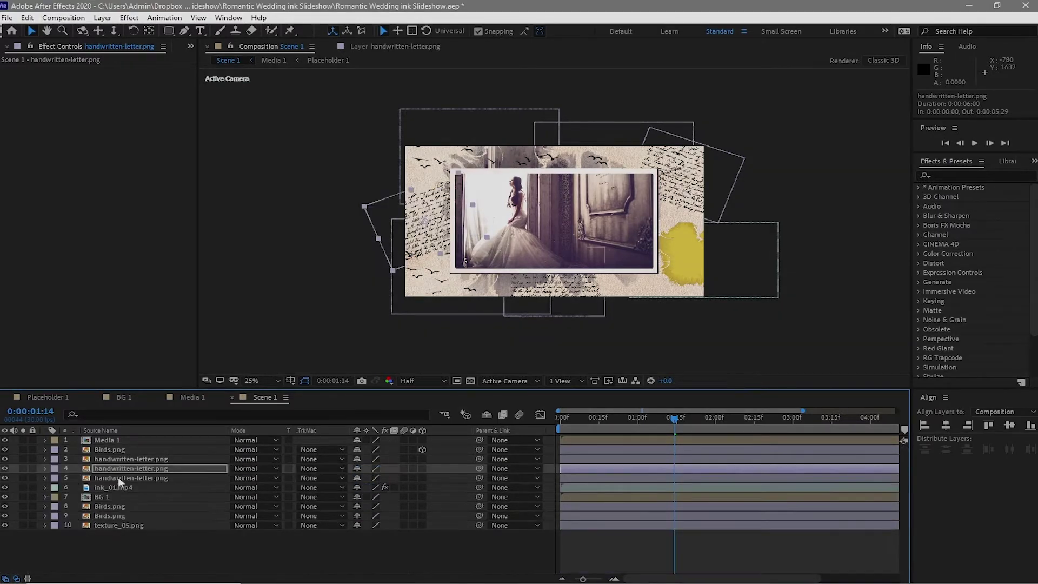
Step: Duplicate the ink_01.mp4 layer
double_click(121, 487)
click(30, 18)
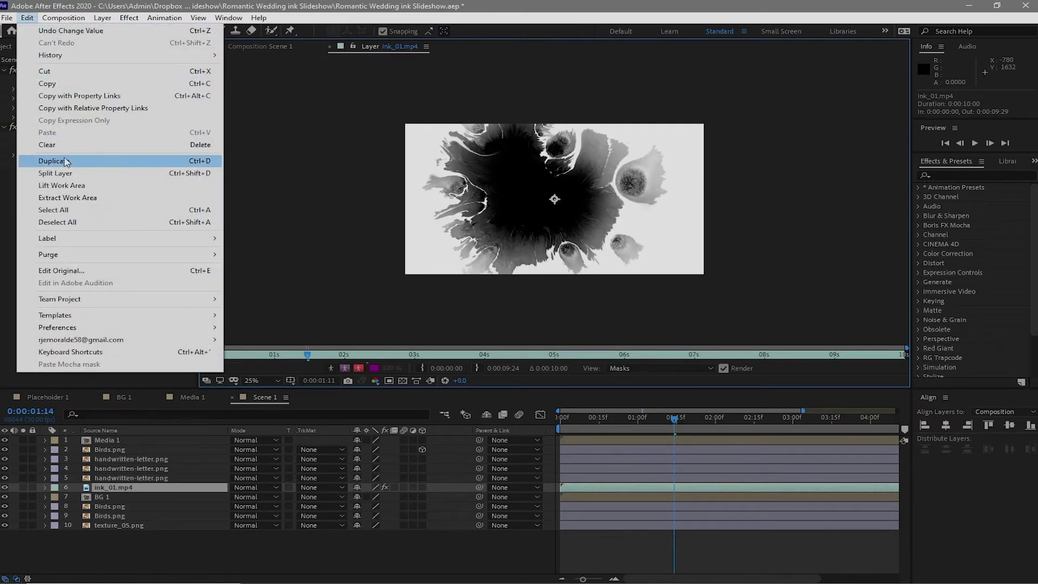
click(51, 162)
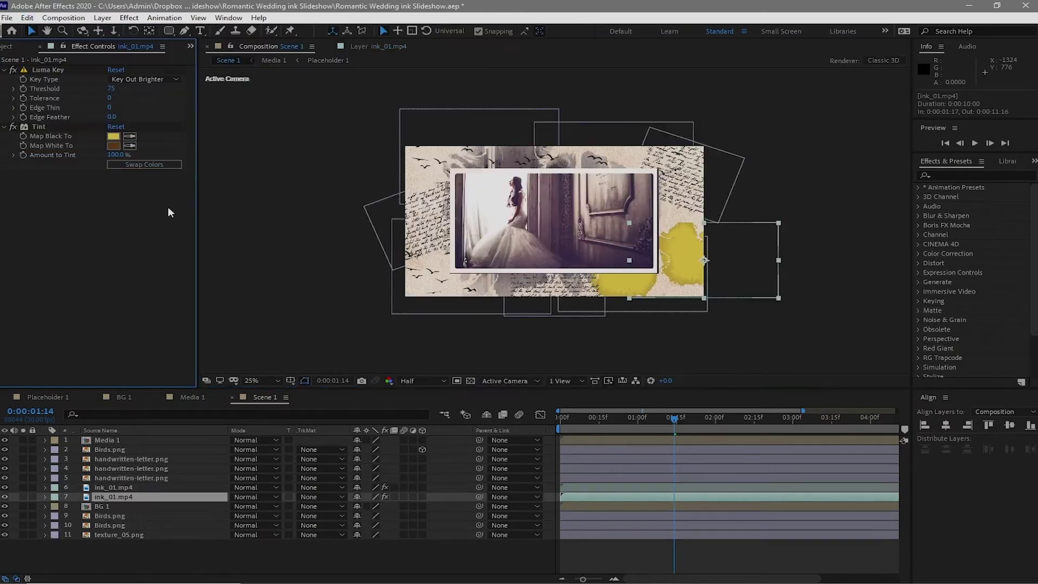
Step: Map the lower ink_01.mp4 copy's tint black to the orange E89D45 and reposition the ink splashes around the photo's lower-right corner
click(114, 136)
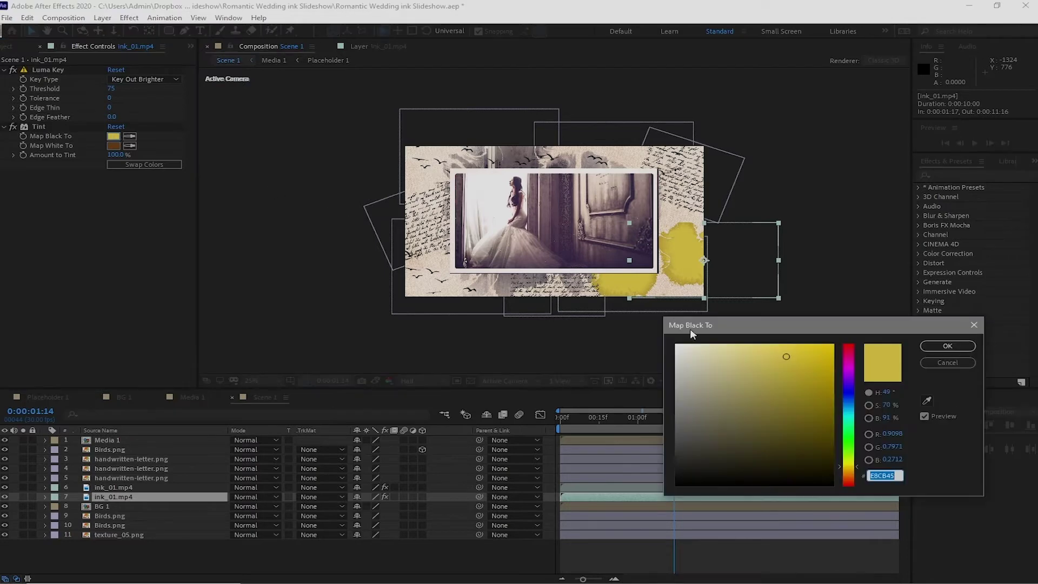
click(848, 473)
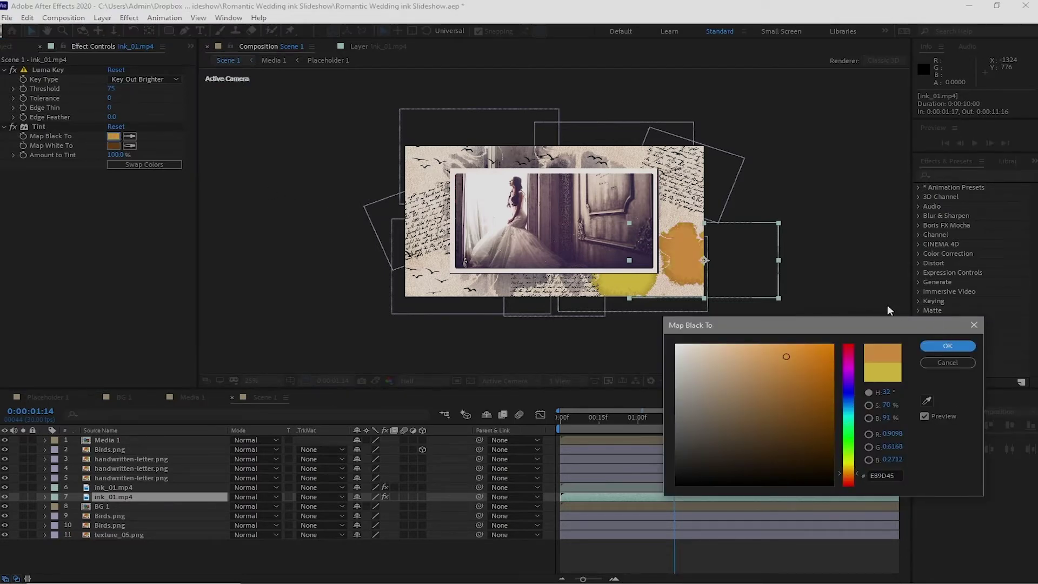
click(937, 350)
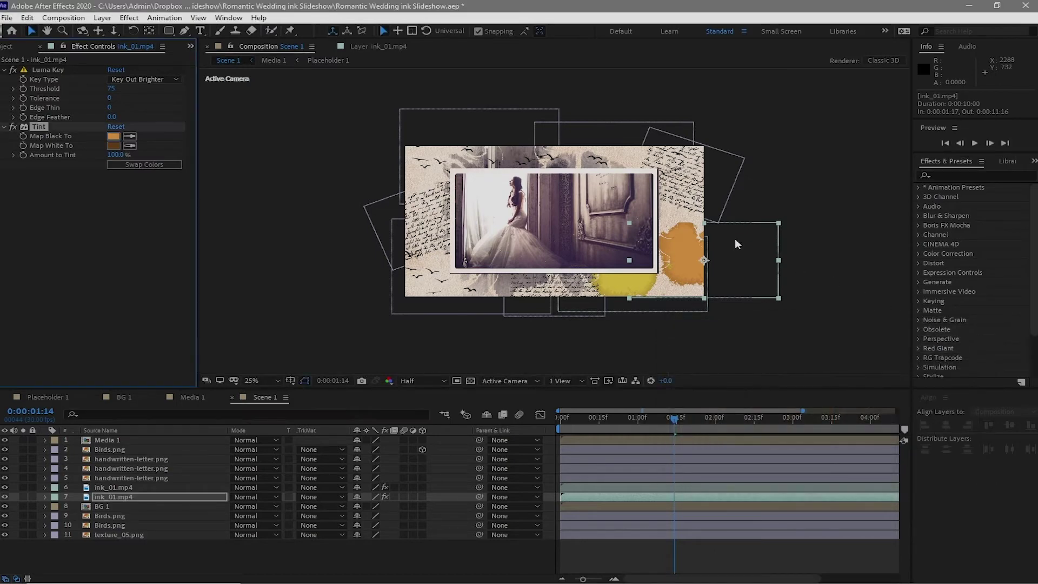
drag(706, 263, 726, 285)
click(692, 256)
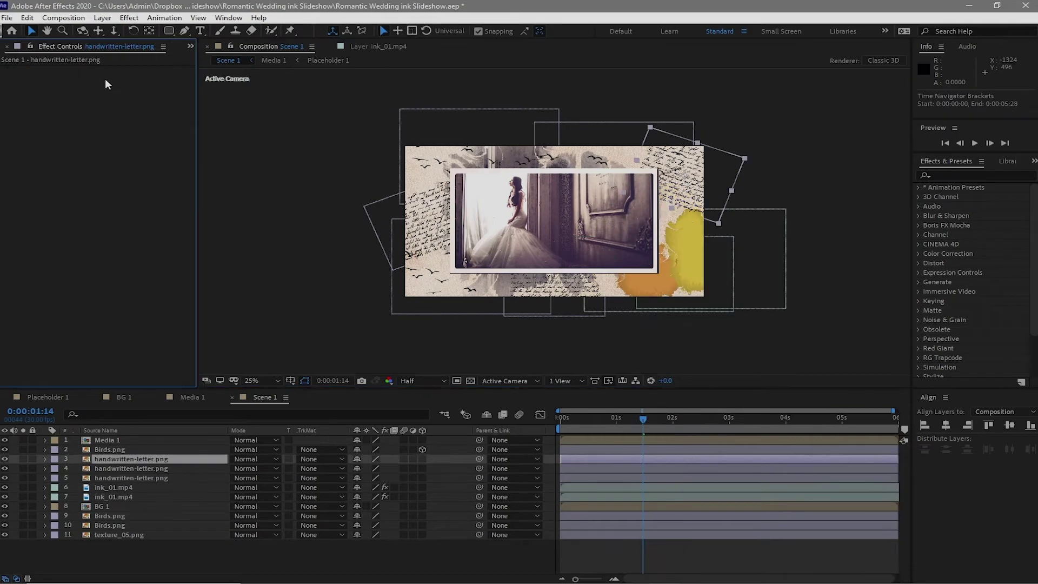
Step: Add a two-node camera with the 50mm preset and place it above all other layers in Scene 1
click(102, 17)
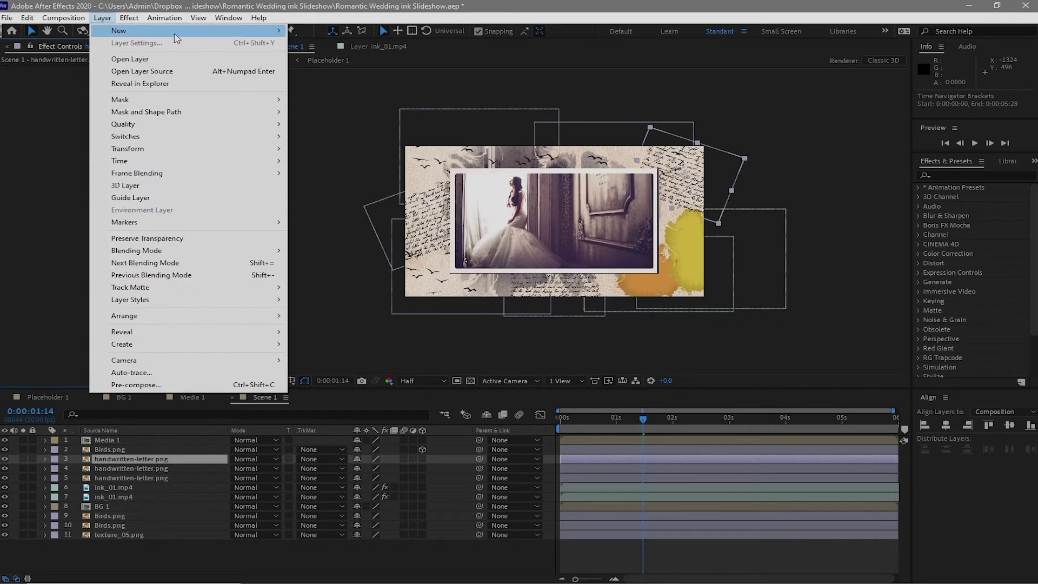
mouse_move(169, 31)
click(303, 67)
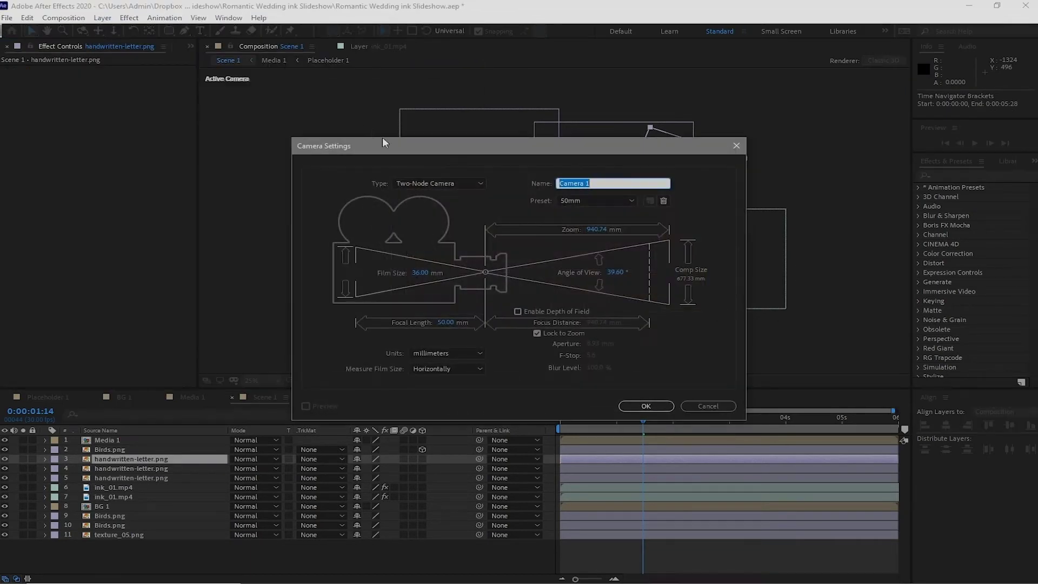
click(647, 405)
drag(185, 451, 183, 428)
Step: Add a null object to Scene 1 and make it a 3D layer
click(102, 18)
mouse_move(125, 30)
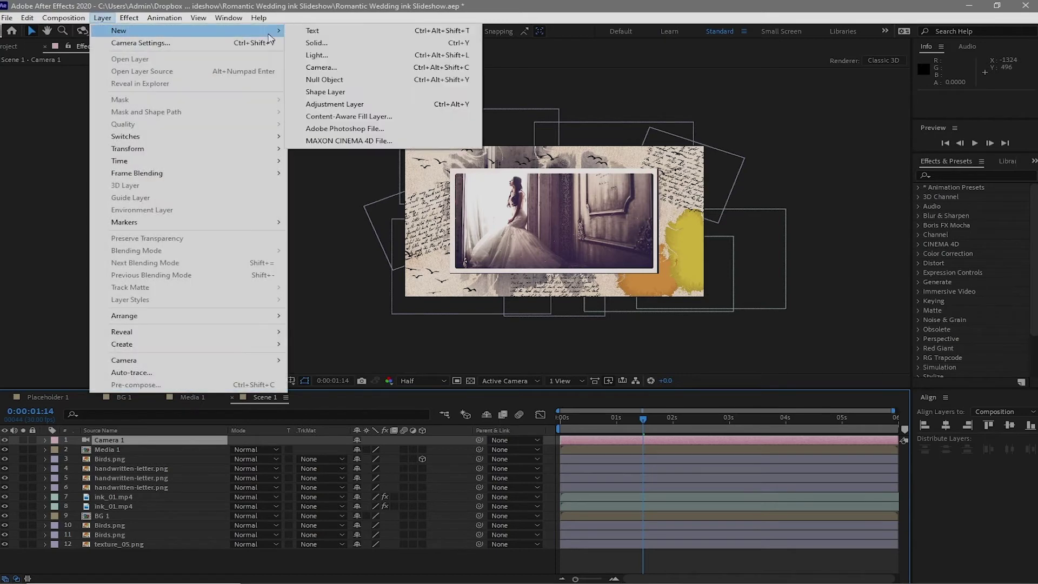
click(326, 79)
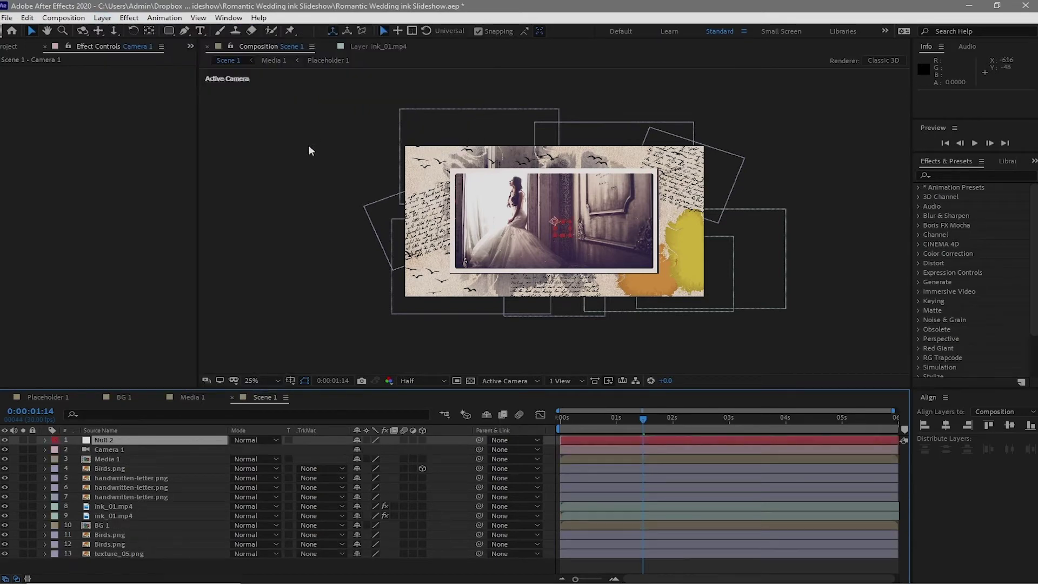
click(423, 440)
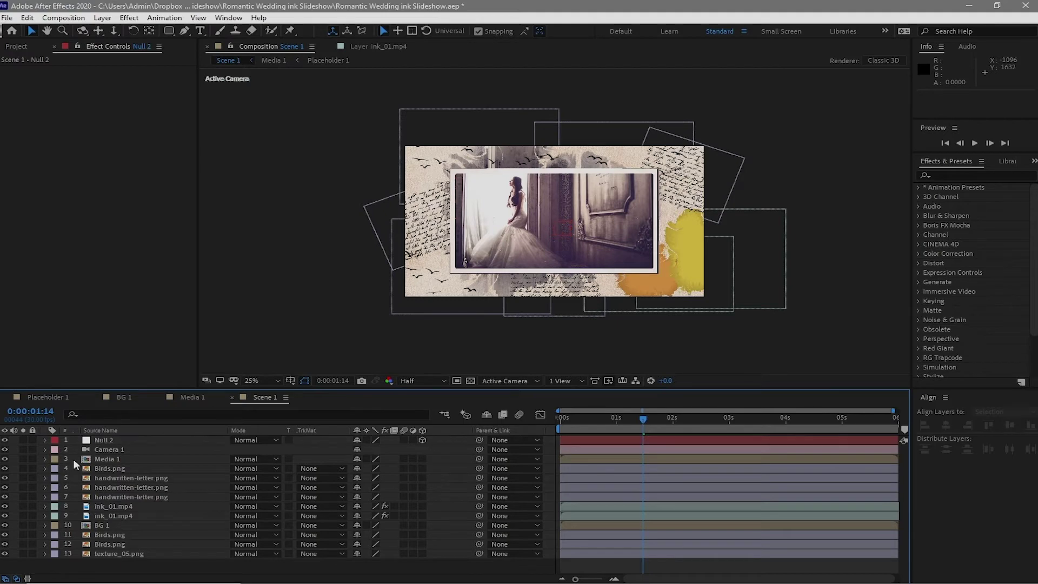
Step: Make the layers from Media 1 down to BG 1 three-dimensional and parent the camera to the null
drag(74, 459, 134, 523)
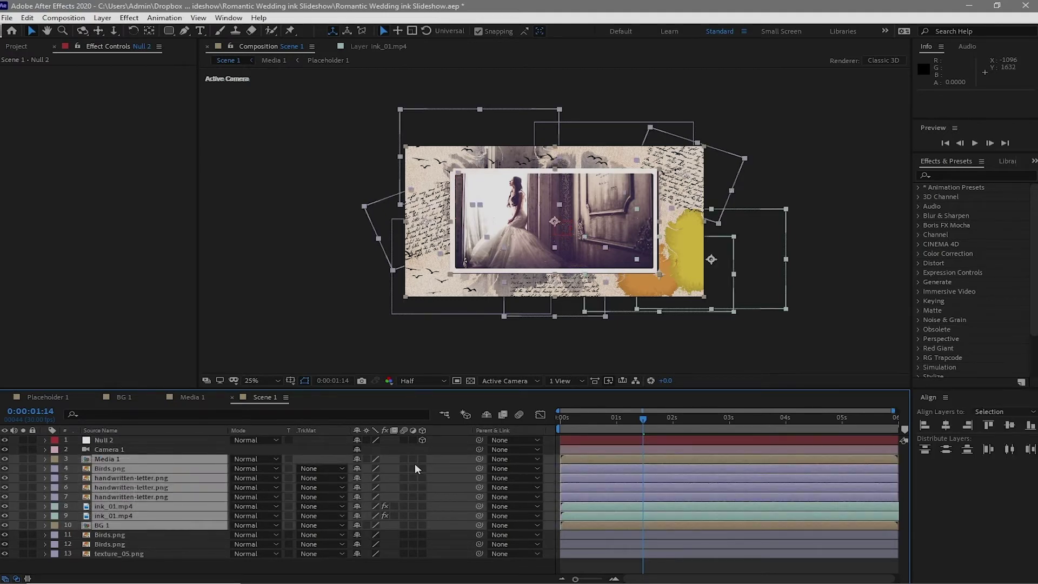
click(423, 458)
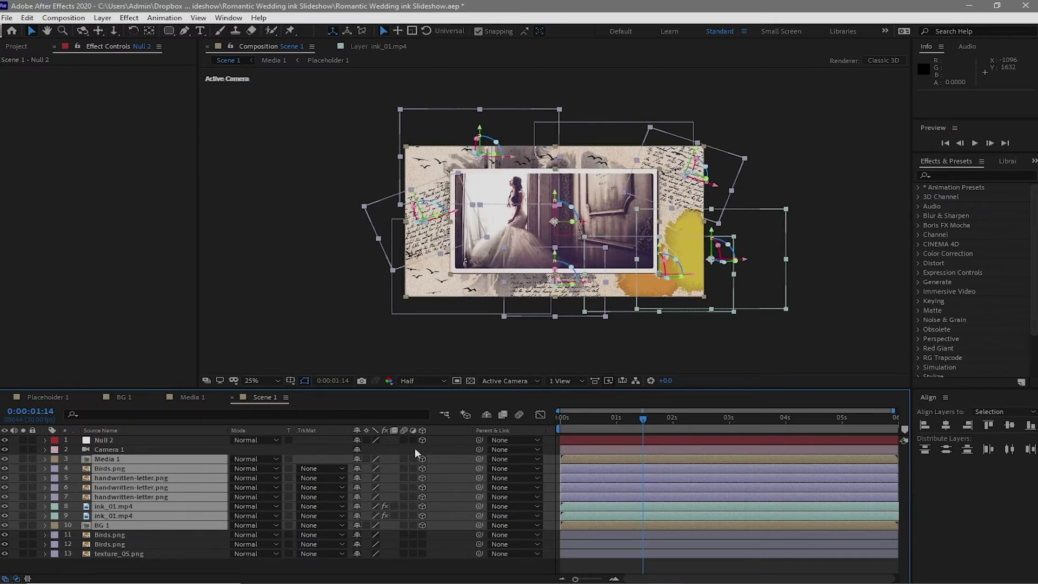
key(F2)
drag(480, 450, 159, 438)
Step: Reveal the null's position and rotation properties and set Position and Z Rotation keyframes at 0:00:02:00
click(160, 439)
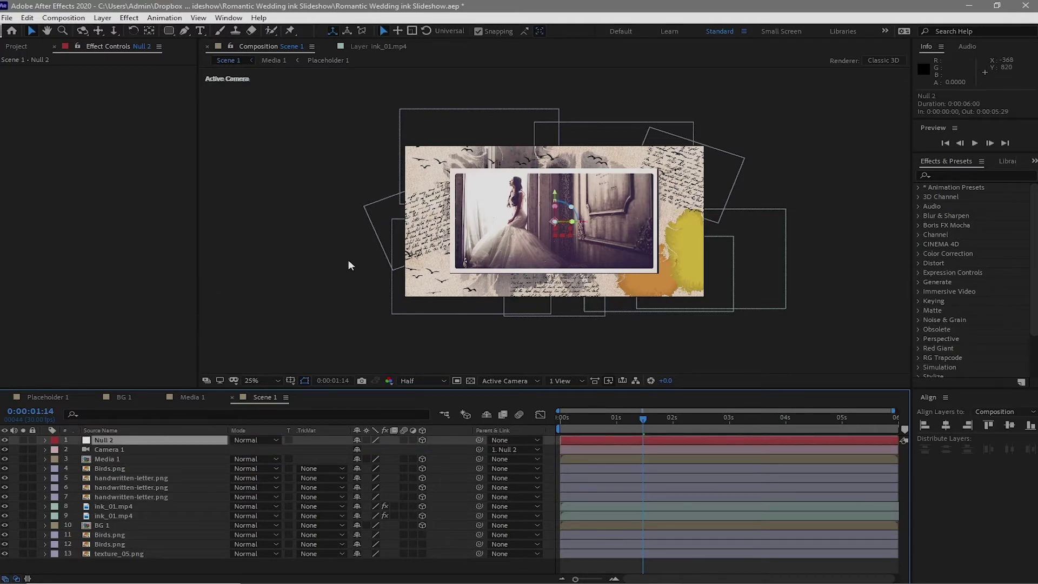
key(p)
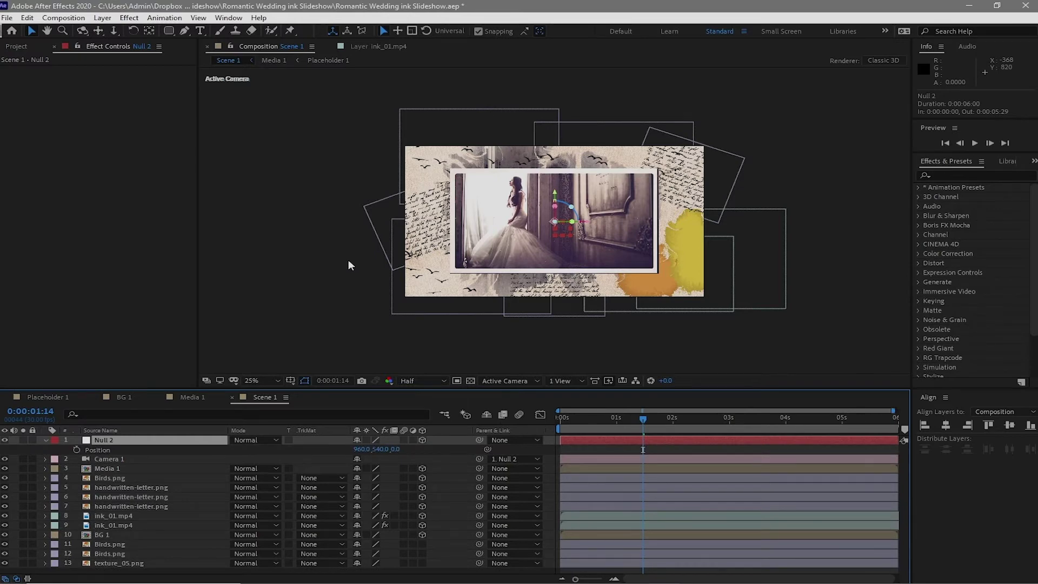
key(shift+r)
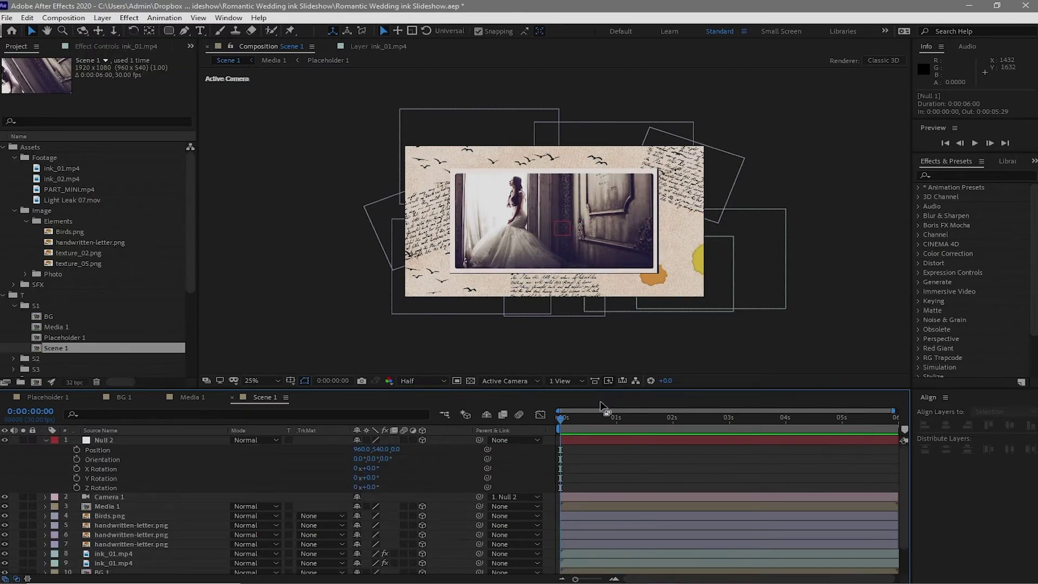
drag(560, 417, 673, 418)
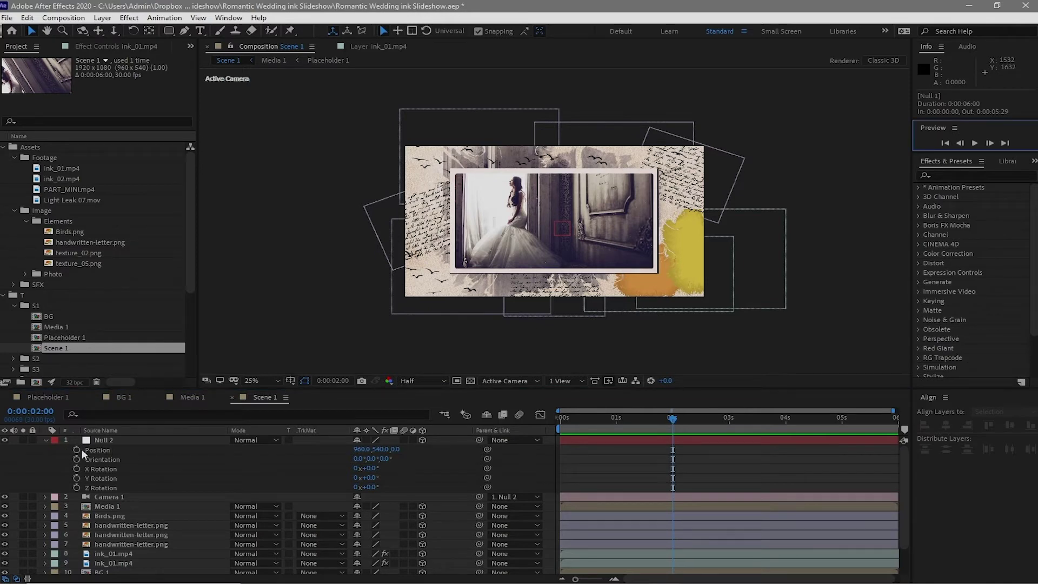
click(76, 450)
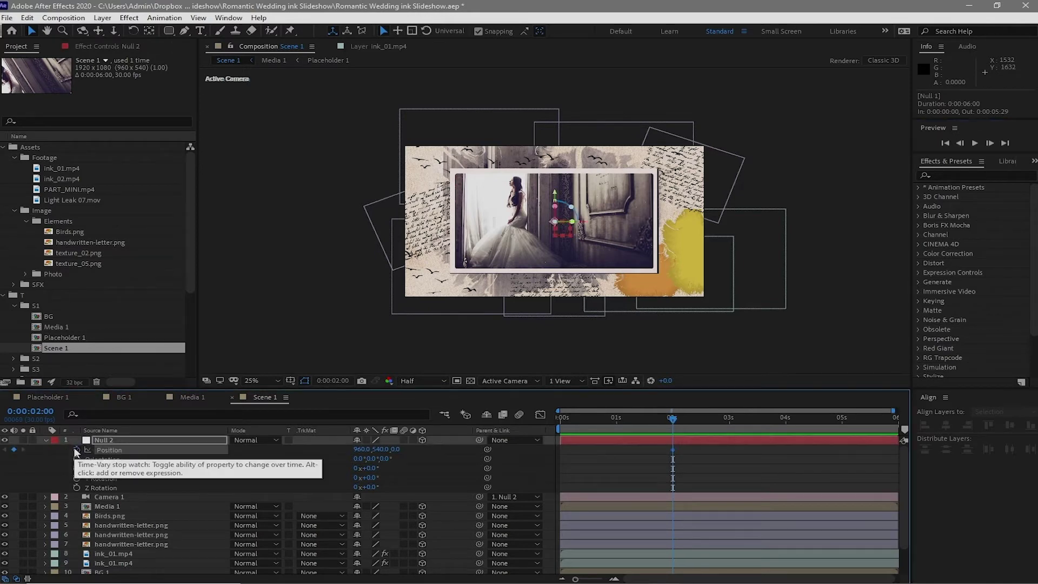
click(77, 488)
Step: At 0:00:00:00, set the null's Z Rotation to 30° and its Z position to 1662
drag(675, 423, 533, 422)
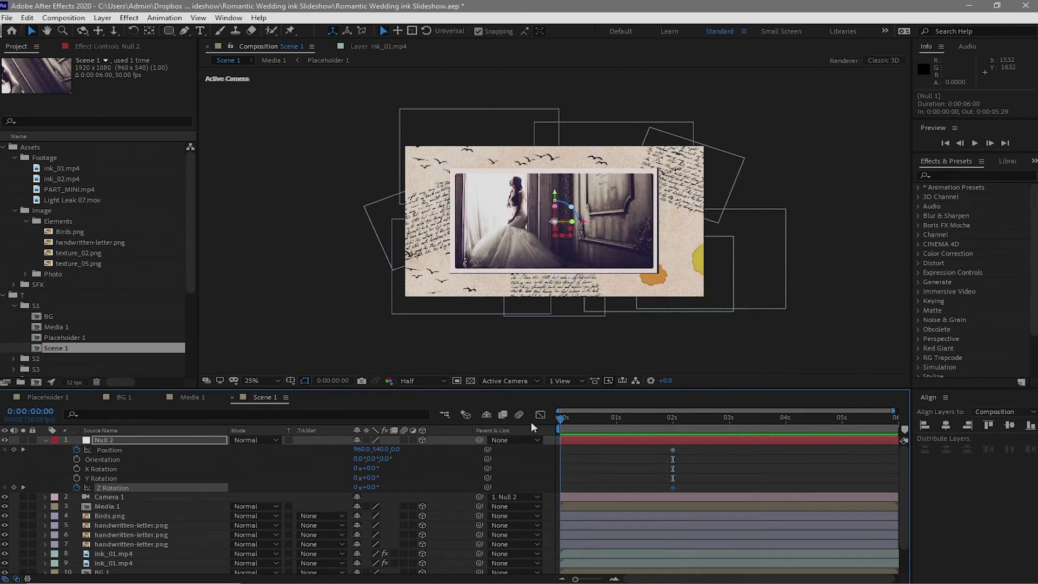
click(321, 463)
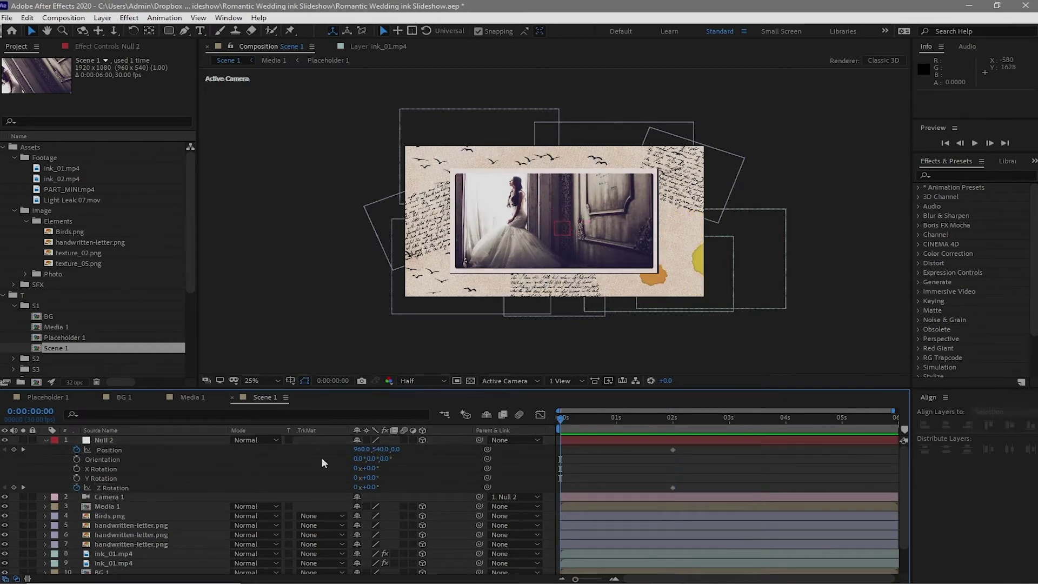
click(369, 487)
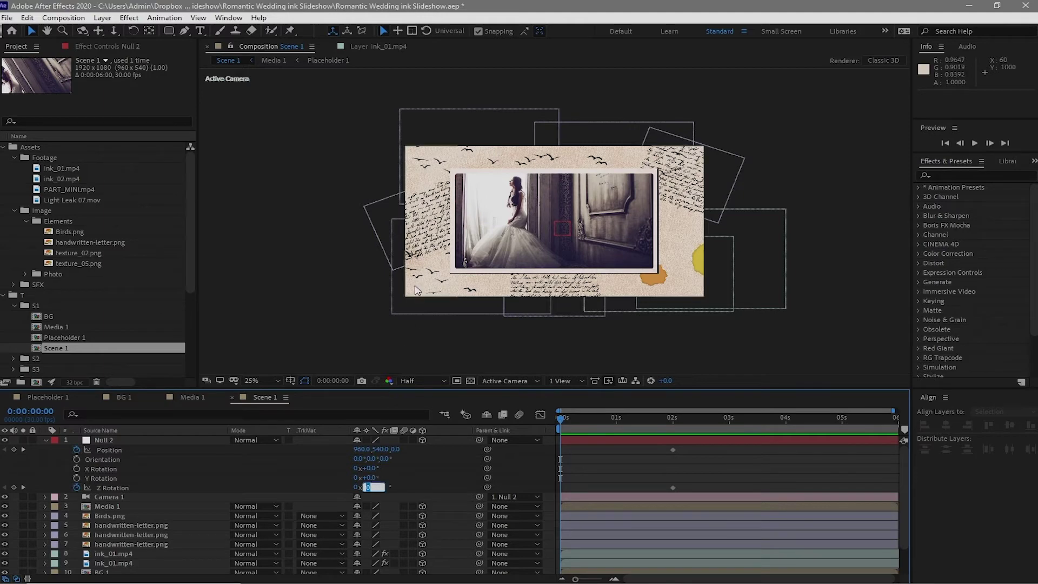
text(3)
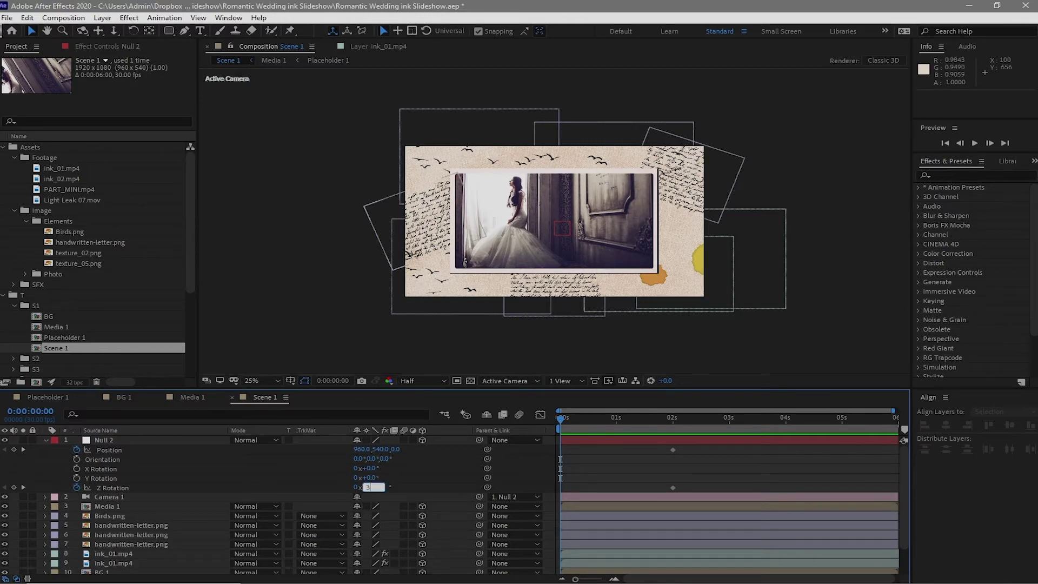
text(0)
click(394, 449)
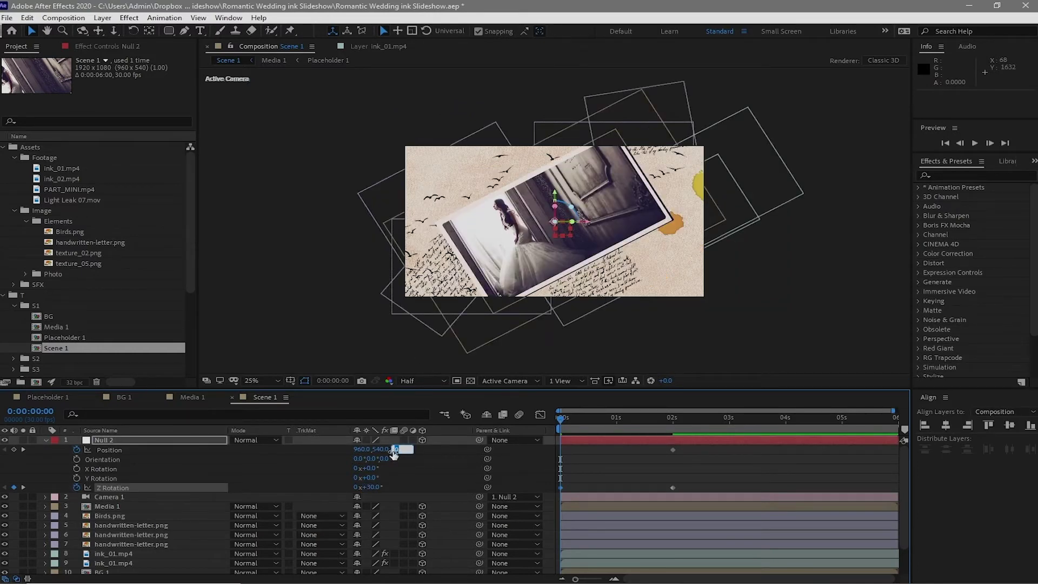
click(395, 450)
drag(397, 451, 868, 433)
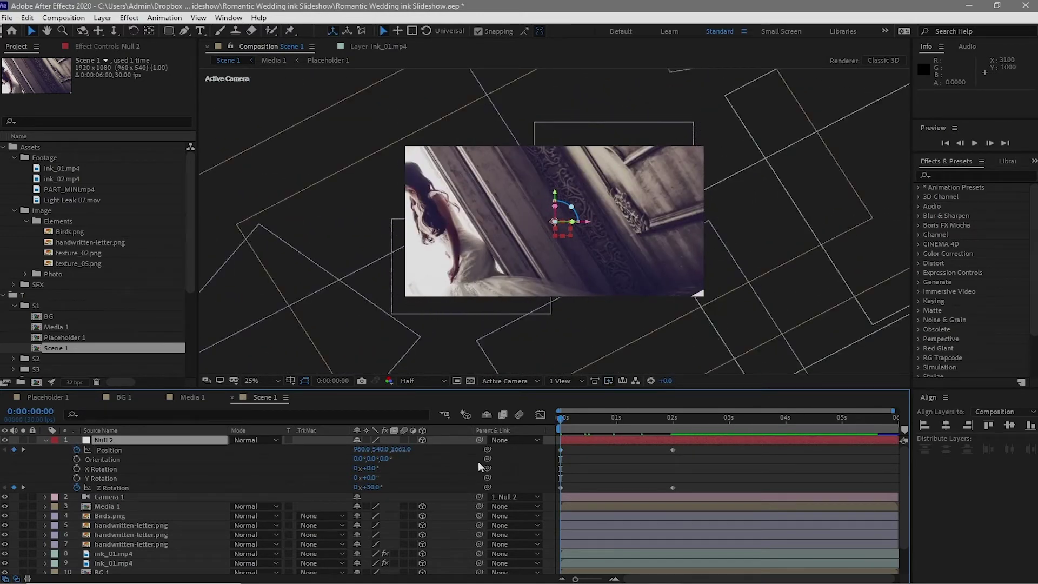
Step: Add holding keyframes for the null's Position and Z Rotation at 0:00:05:00
click(571, 420)
drag(573, 420, 845, 423)
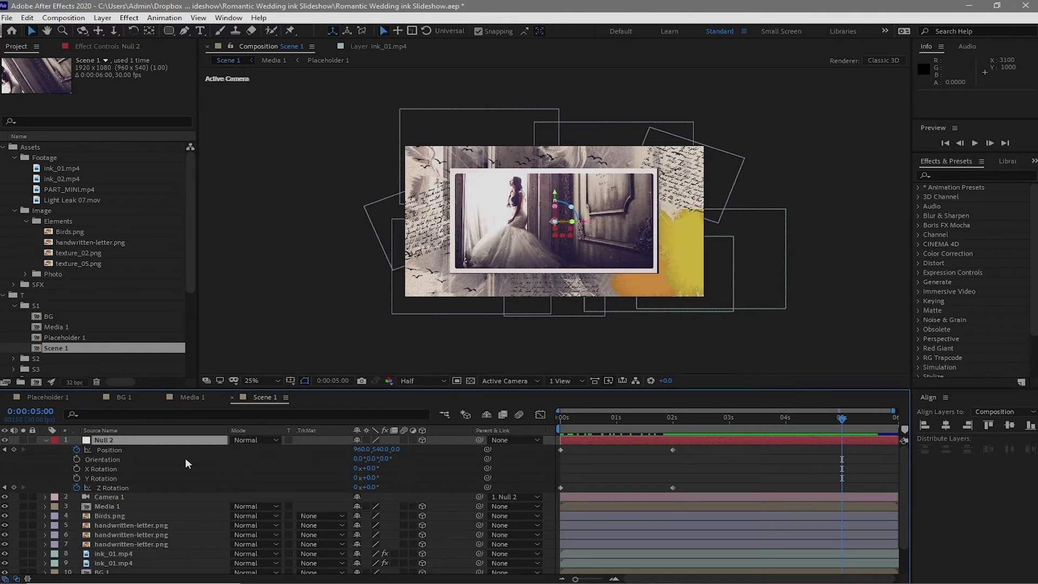
click(14, 450)
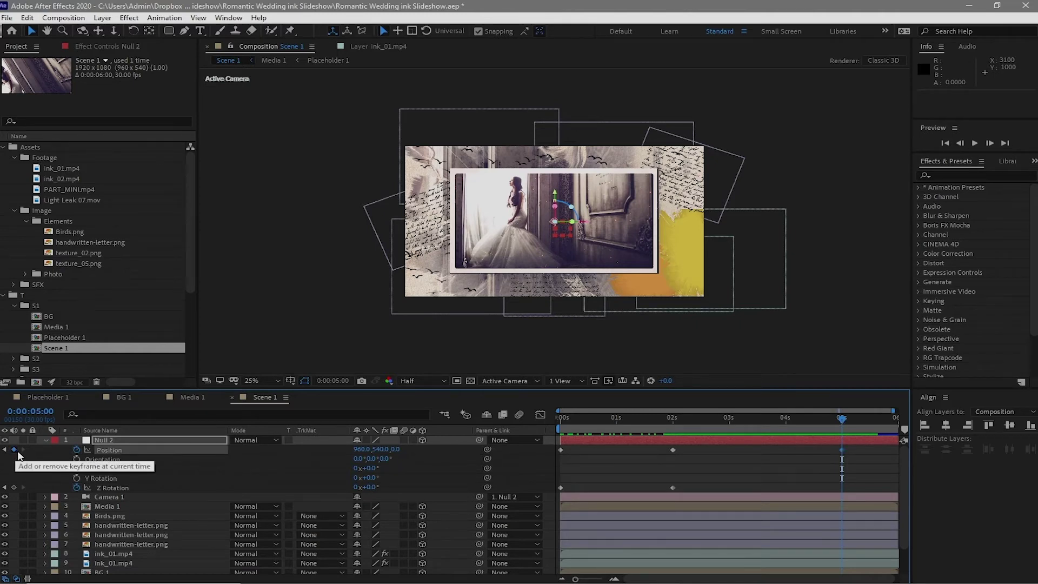
click(15, 488)
Step: At 0:00:05:20, set the null's Z Rotation to 20° and its Z position to -1100
click(847, 421)
drag(847, 420, 880, 419)
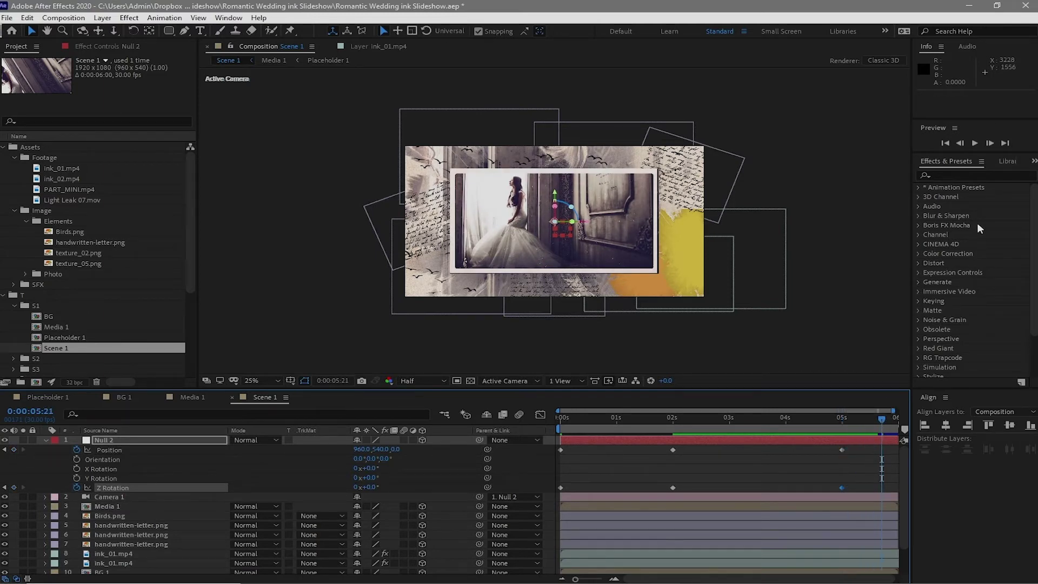
click(372, 487)
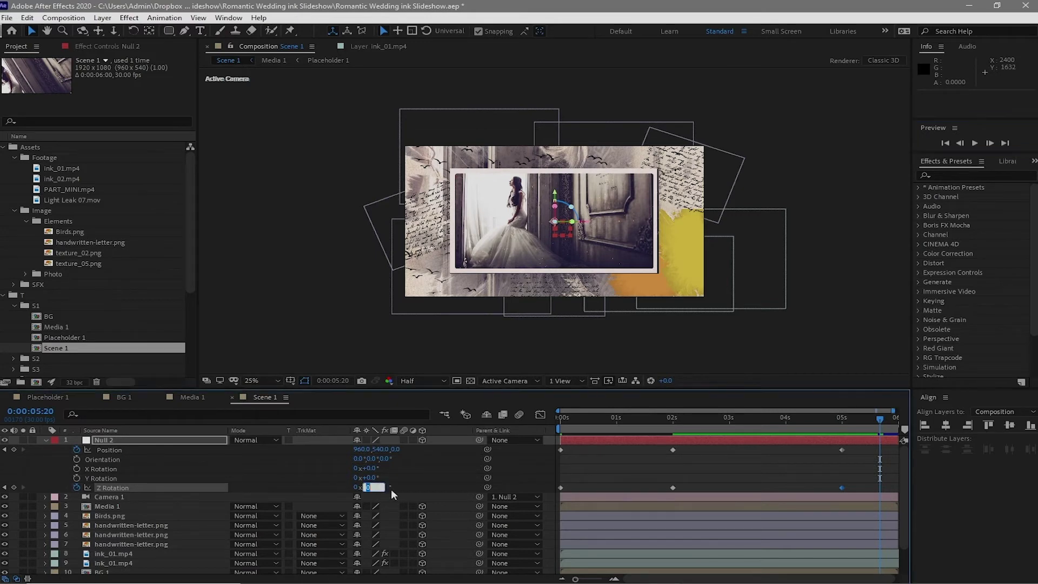
text(20)
key(Tab)
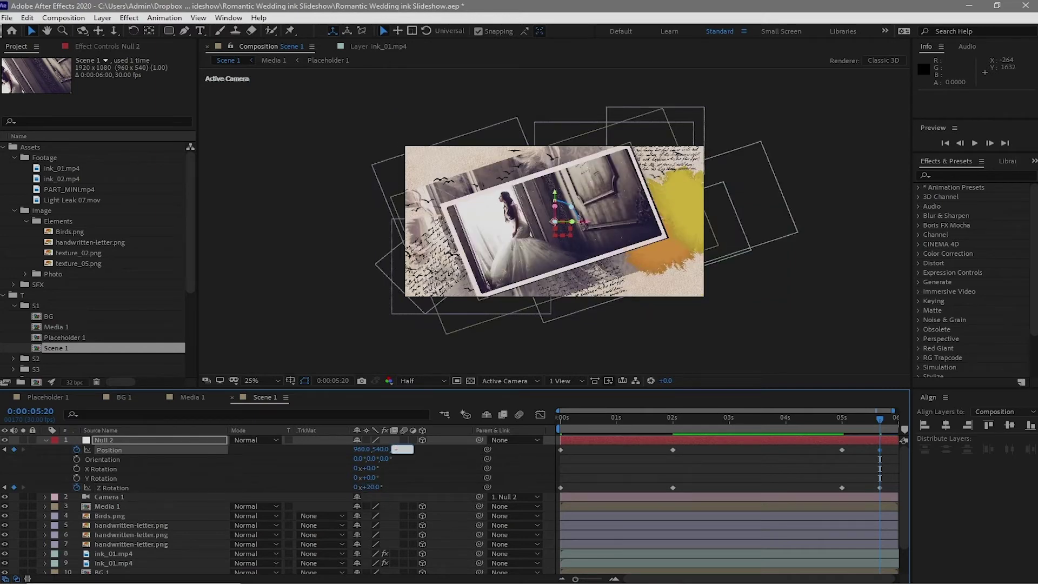
text(-1100)
Step: Apply Easy Ease to the null's two keyframes at 2 seconds and lengthen their incoming influence in the Graph Editor, then preview the animation
click(649, 454)
drag(654, 451, 690, 485)
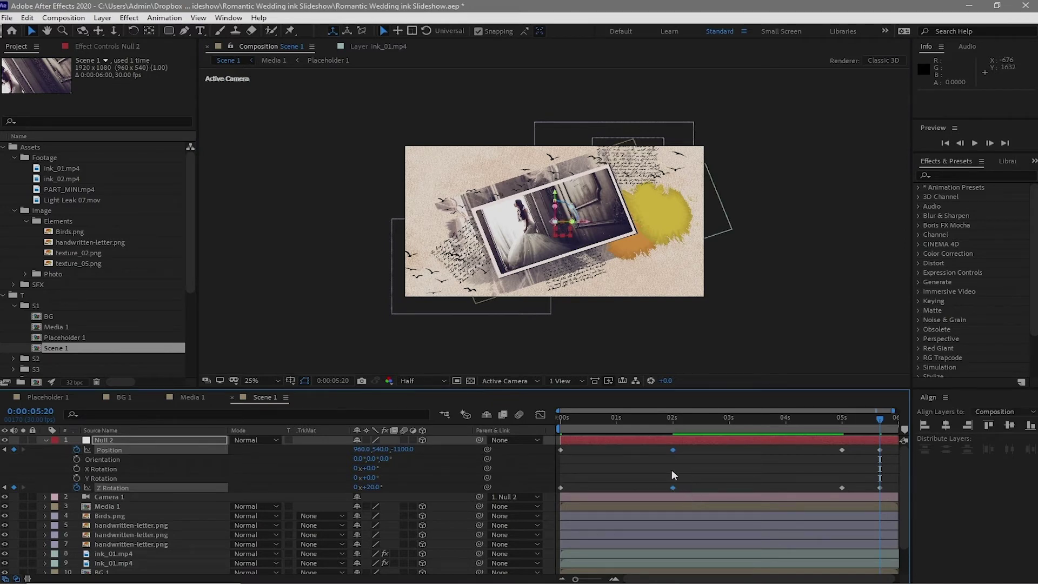
key(F9)
click(538, 414)
drag(654, 547, 622, 547)
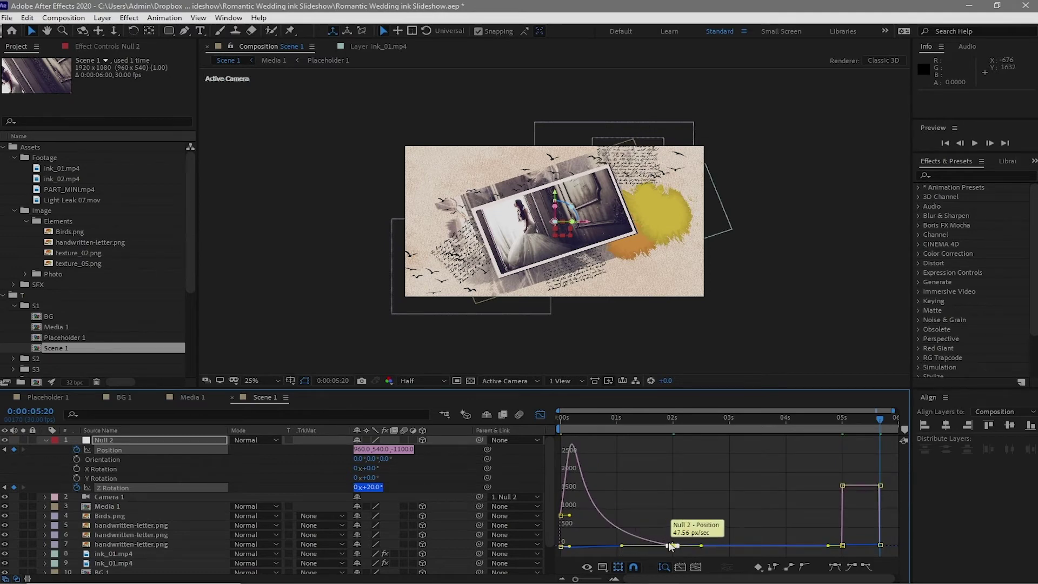
click(541, 416)
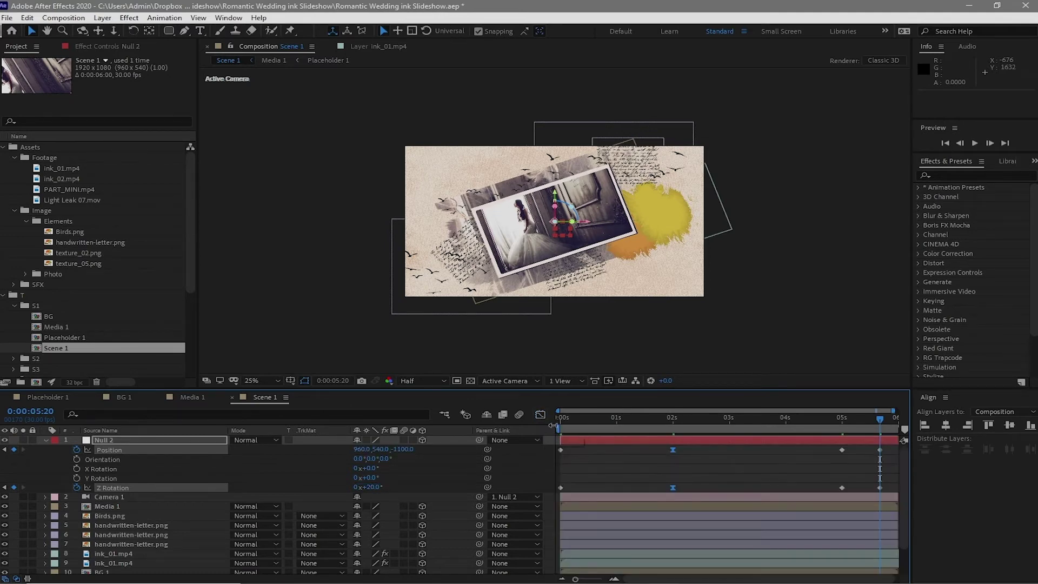
click(976, 144)
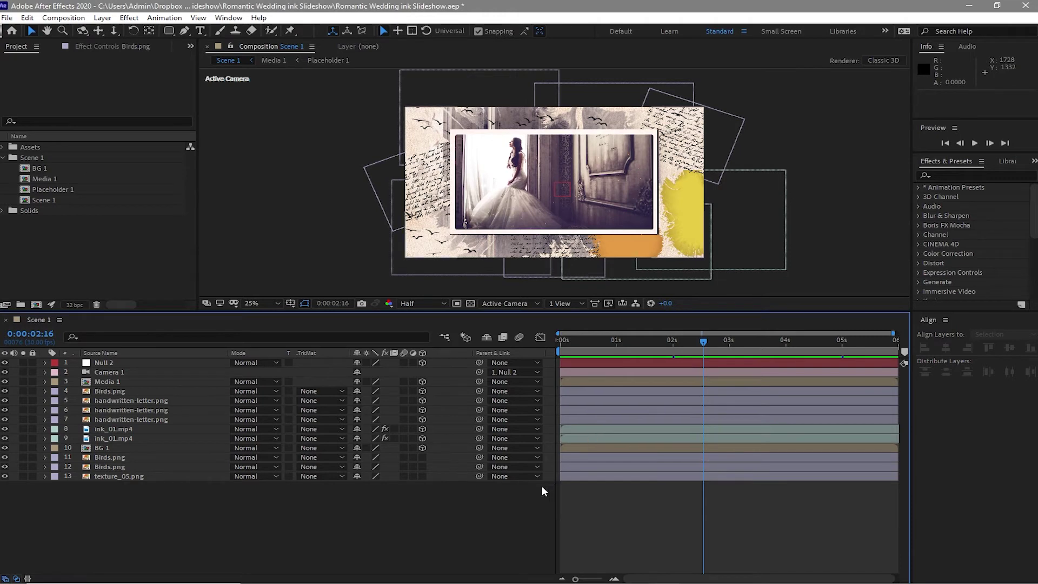
Step: Delay the two ink_01.mp4 layers so the upper one starts at about 2 seconds and the lower one at about 1.5 seconds
click(77, 427)
shift+click(105, 436)
drag(603, 433, 705, 426)
key(F2)
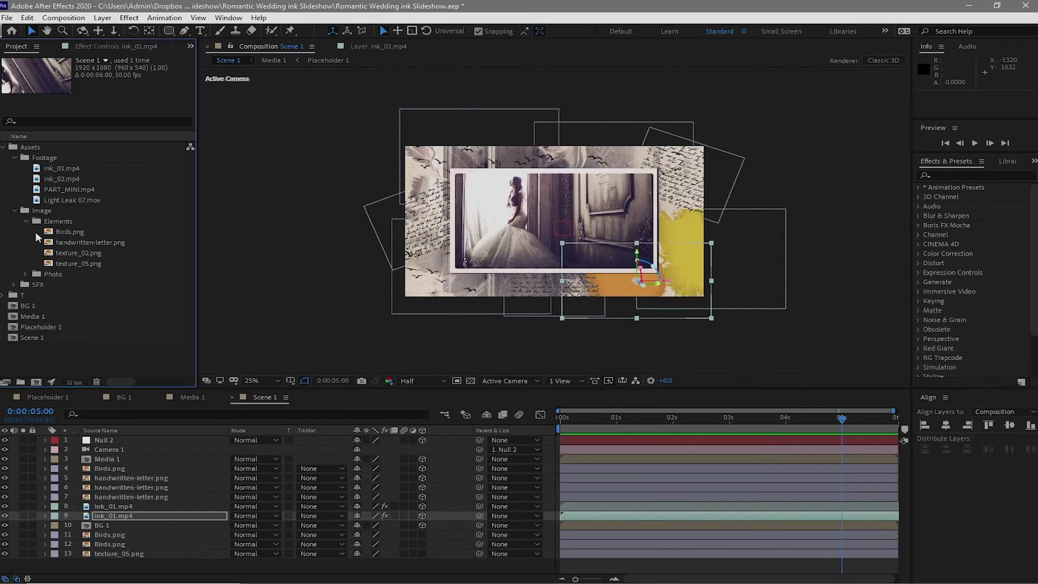
Step: Collapse the Elements, Image, Footage and Assets folders in the project and clear the selection
click(29, 221)
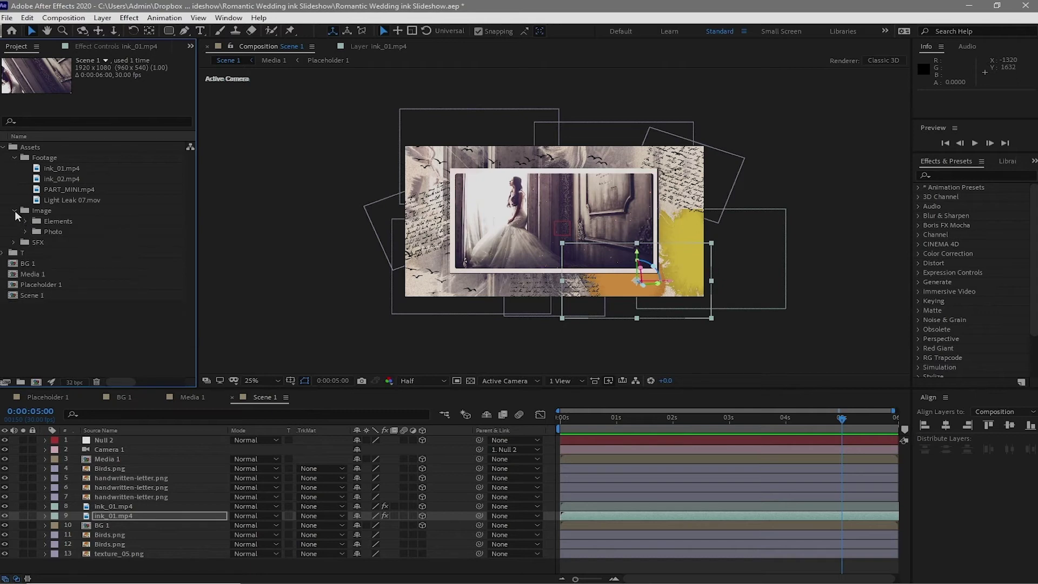
click(14, 210)
click(14, 158)
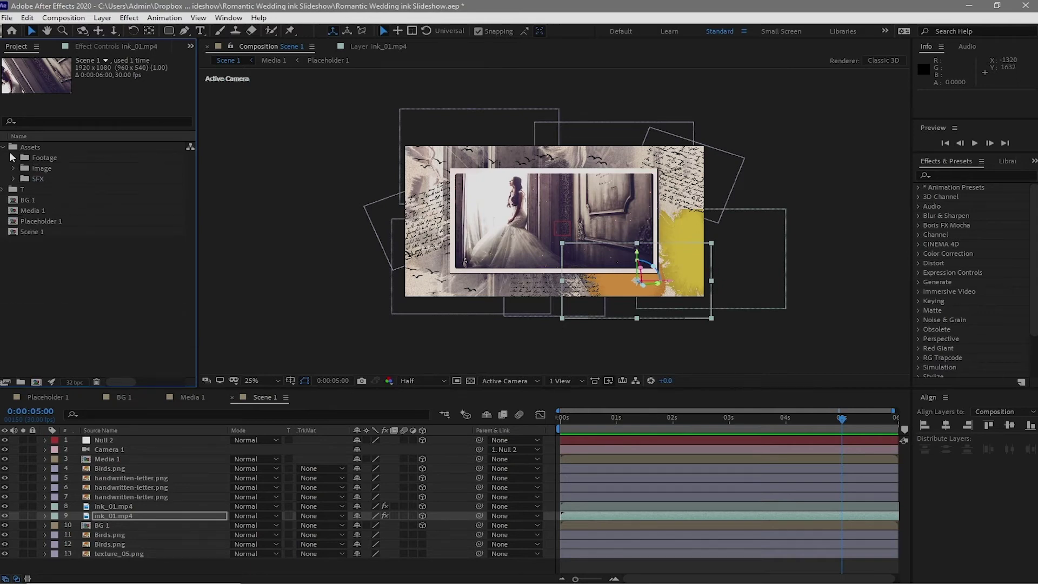
click(4, 147)
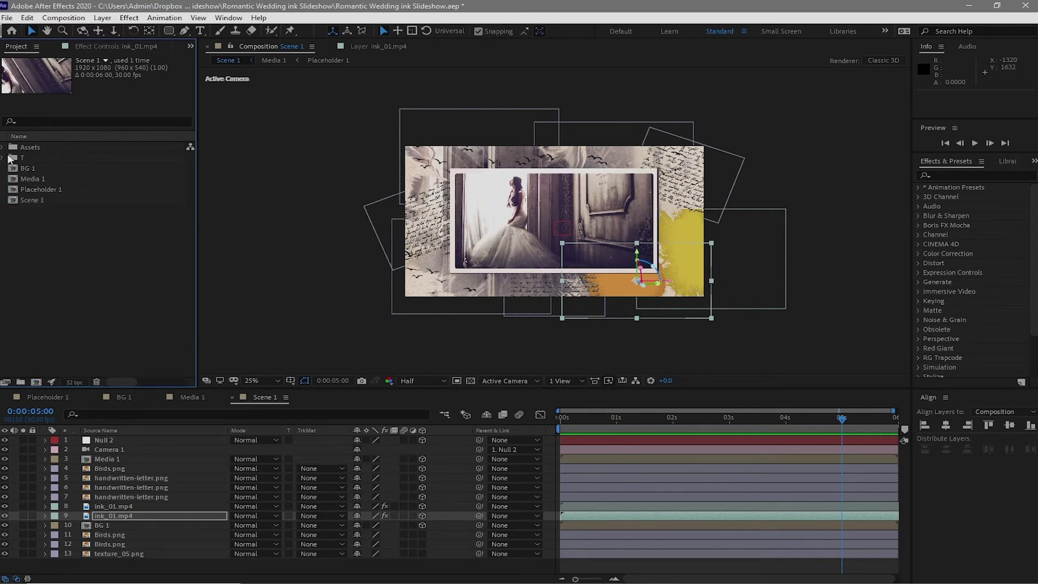
click(85, 335)
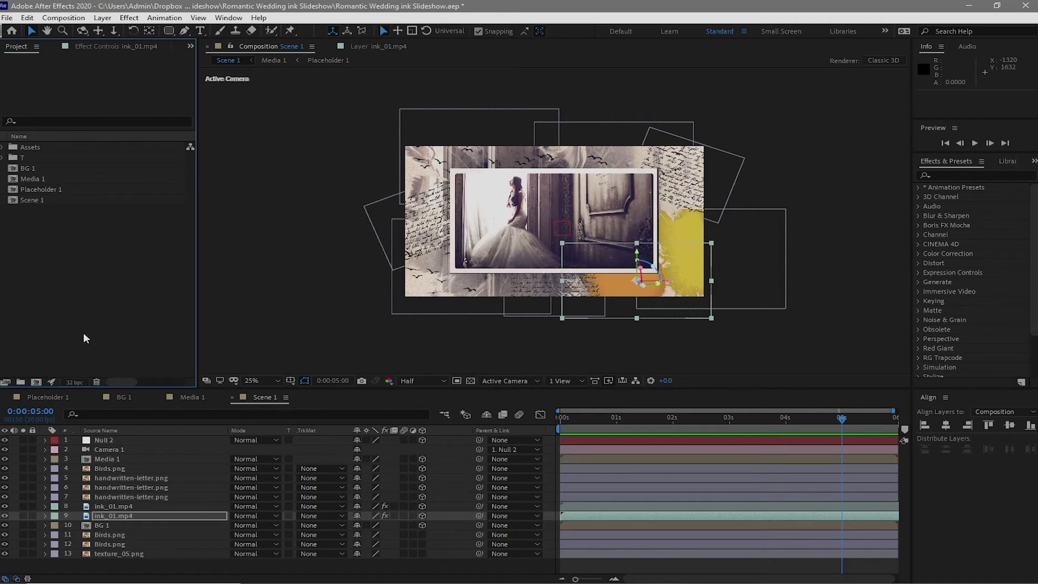
Step: Create a project folder named Scene 1 and move the BG 1, Media 1, Placeholder 1 and Scene 1 compositions into it
click(20, 382)
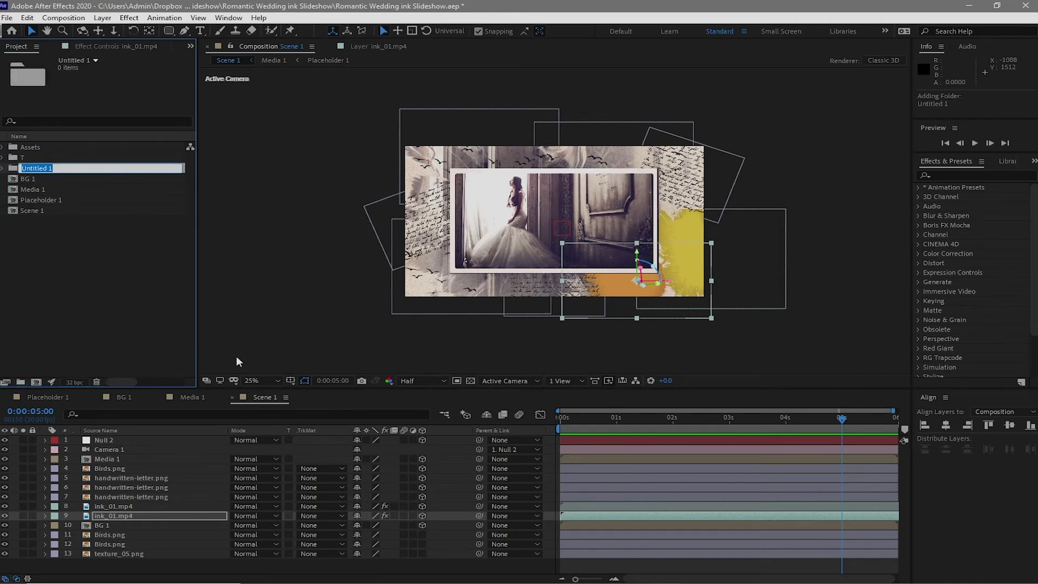
text(Scene 1)
scroll(223, 347, up, 2)
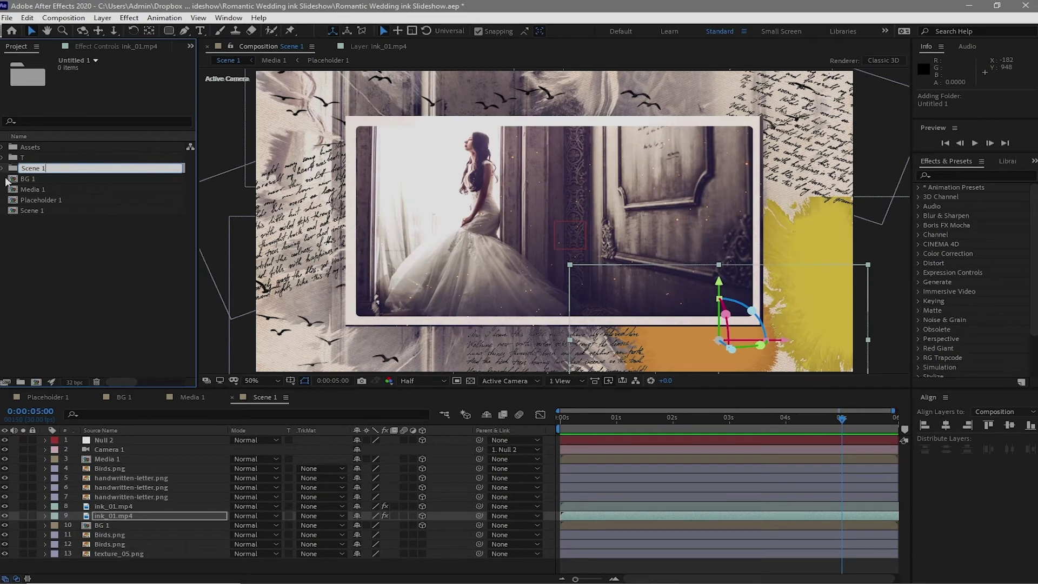
drag(8, 183, 52, 166)
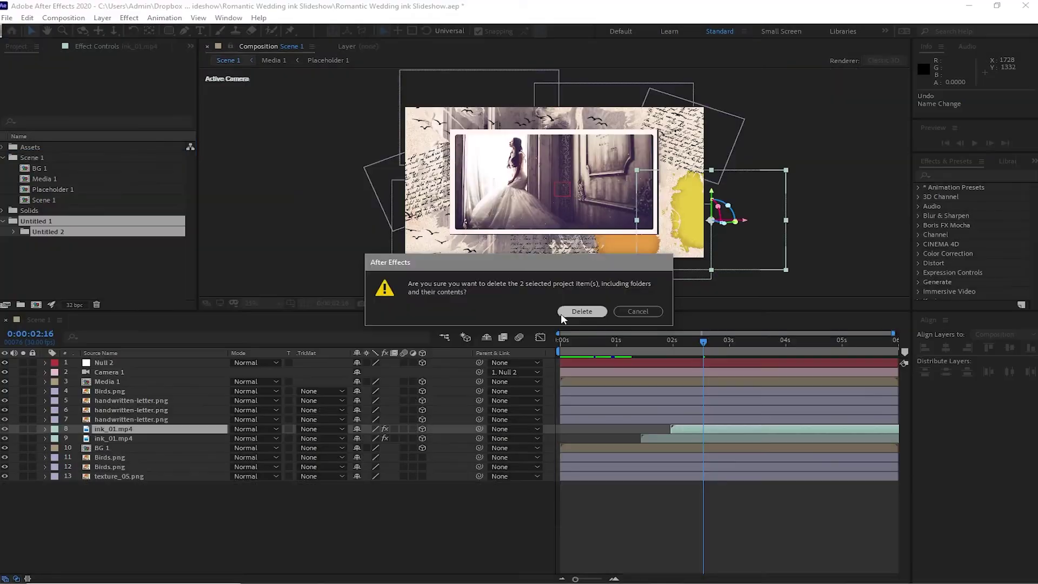
Step: Confirm deleting the stray Untitled 1 and Untitled 2 folders and create a project folder named Scene 2
click(576, 309)
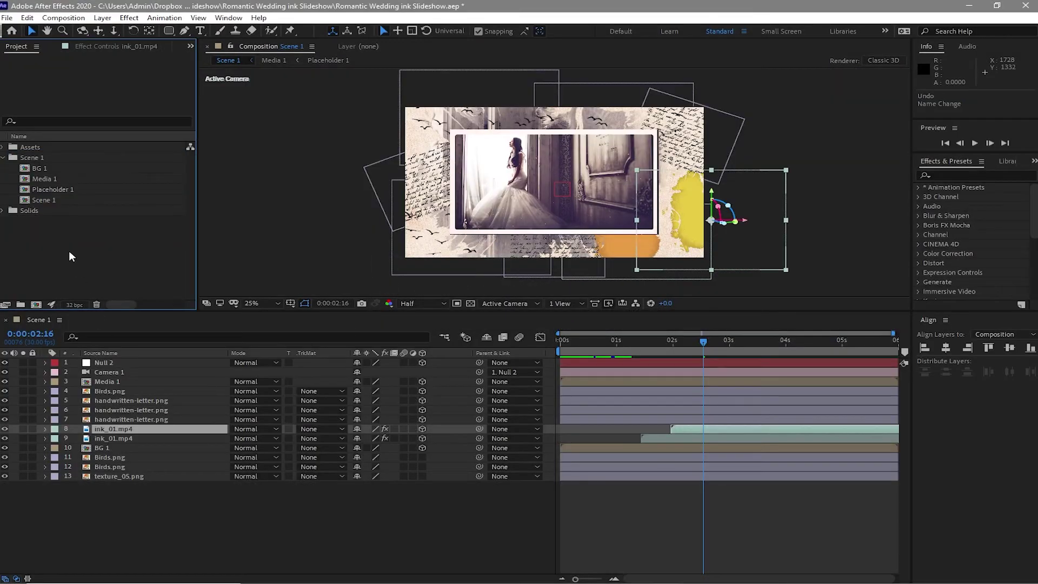
click(20, 305)
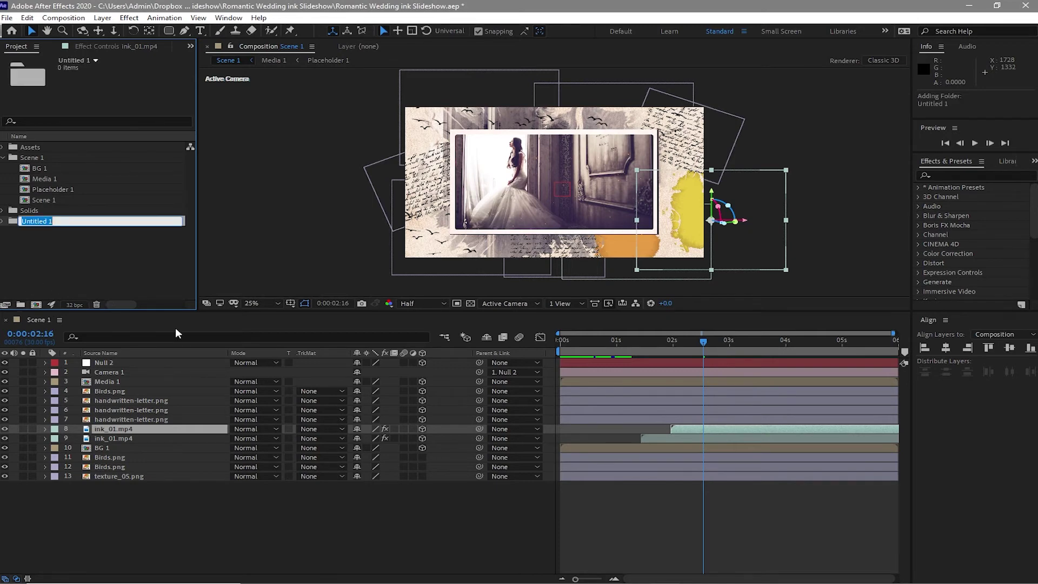
text(Scene 2)
click(16, 260)
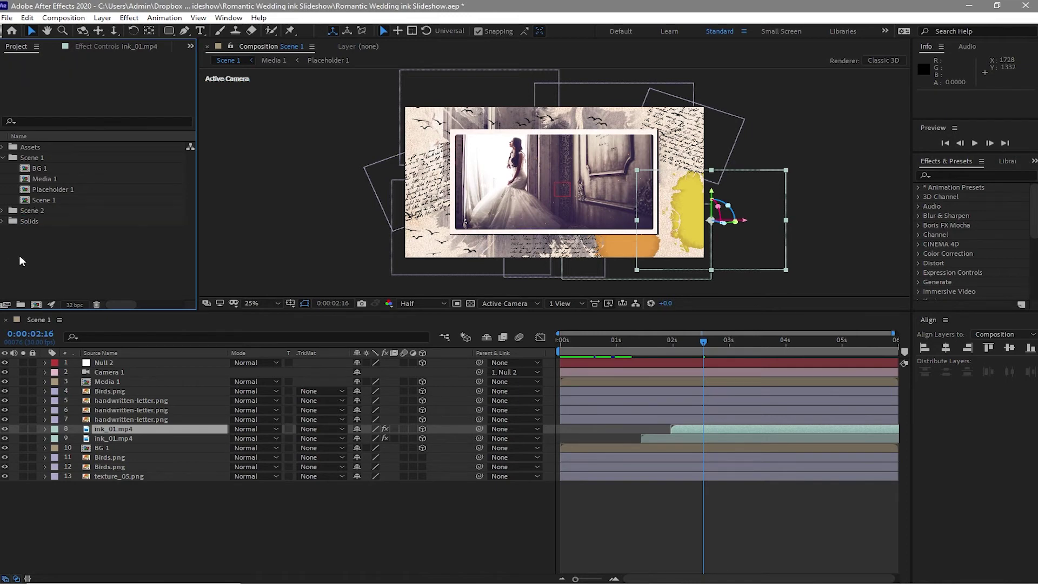
Step: Duplicate the four compositions in the Scene 1 folder and move the copies into the Scene 2 folder
drag(8, 165, 48, 198)
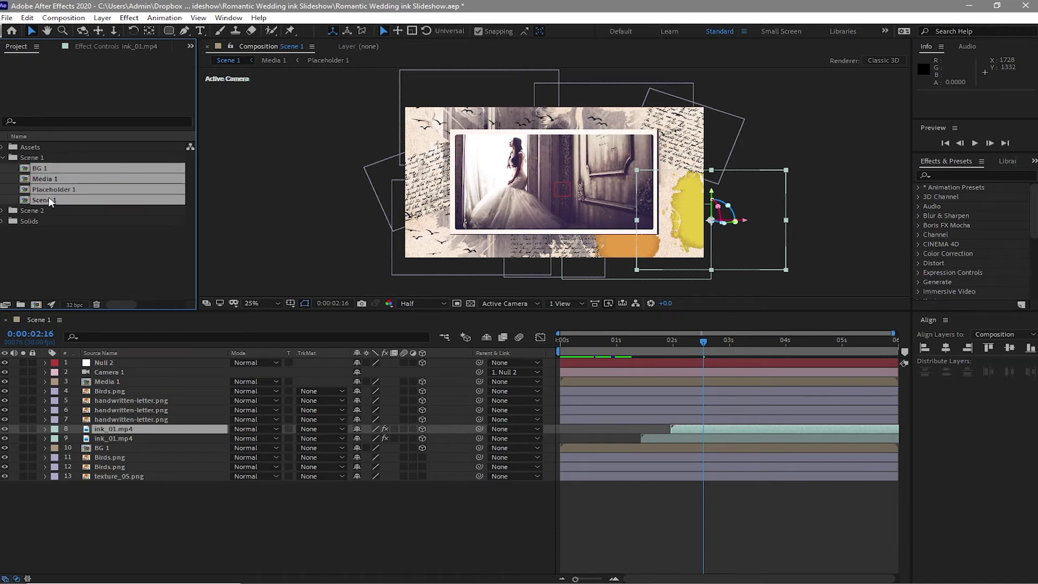
click(27, 17)
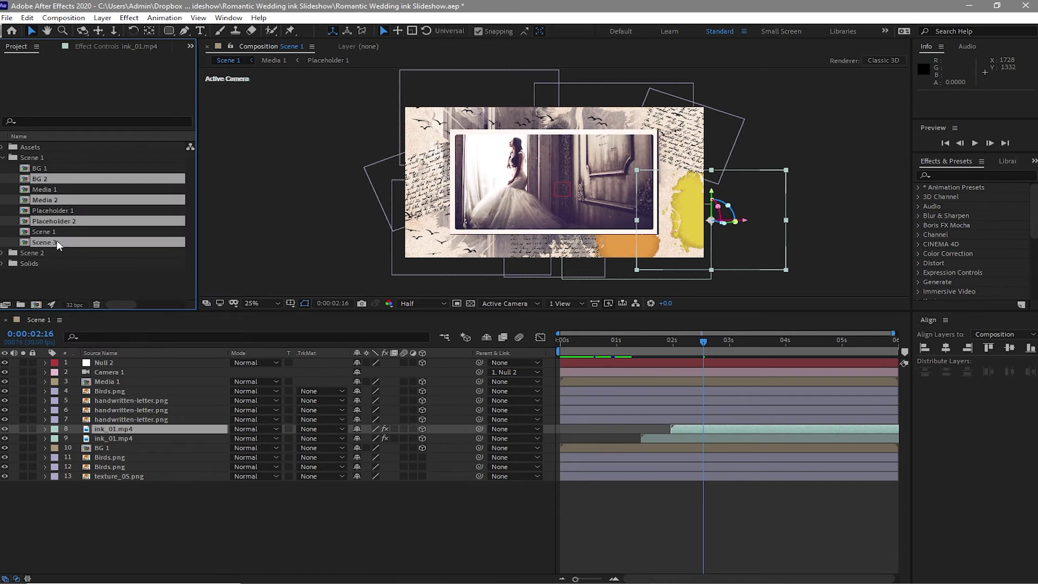
drag(58, 245, 59, 254)
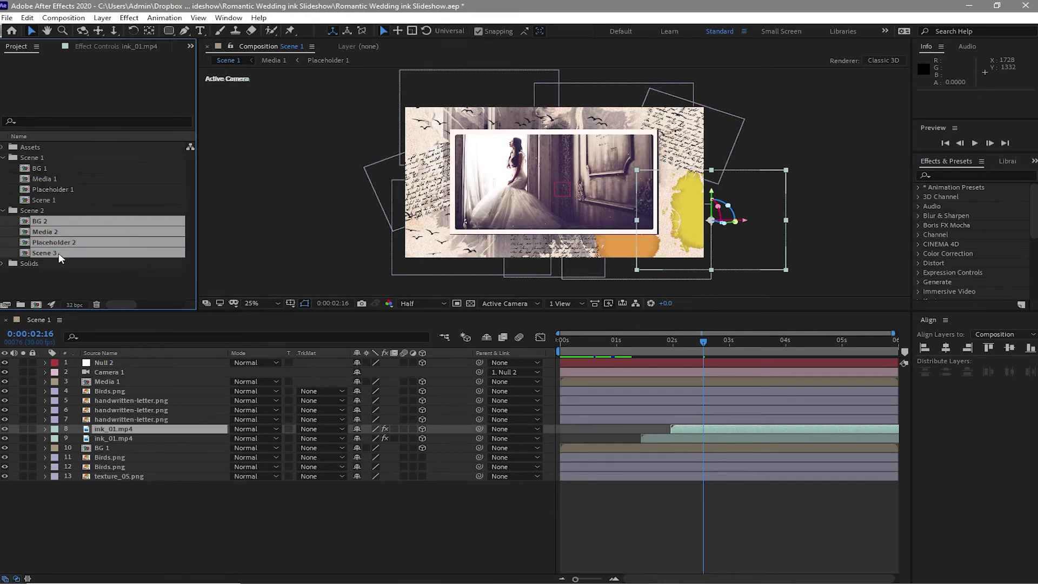
Step: Open the four duplicated compositions, order their timelines as Placeholder 2, BG 2, Media 2, Scene 3, and collapse the Scene 1 folder
double_click(24, 226)
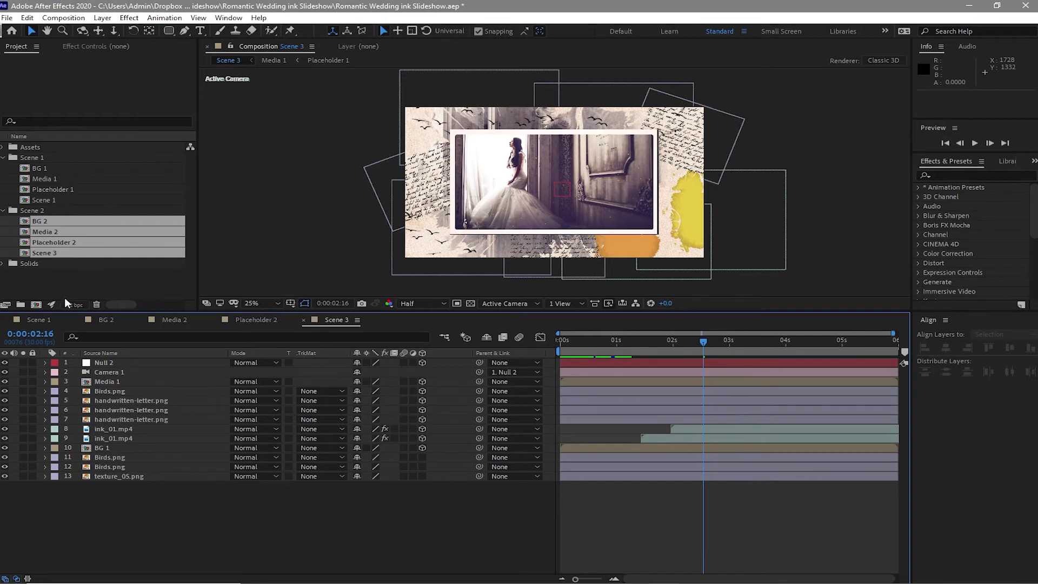
drag(106, 320, 244, 319)
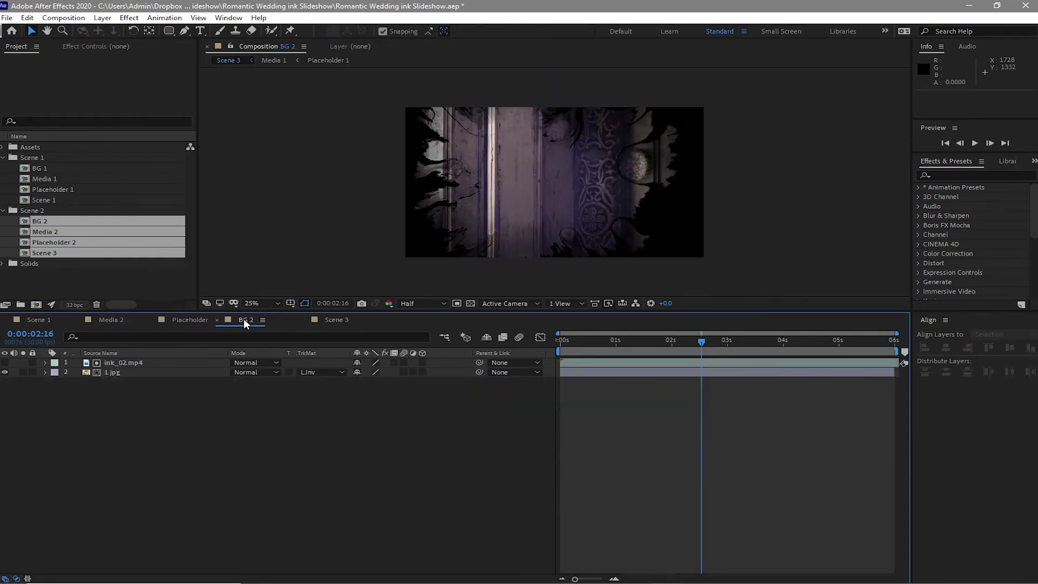
drag(114, 320, 263, 320)
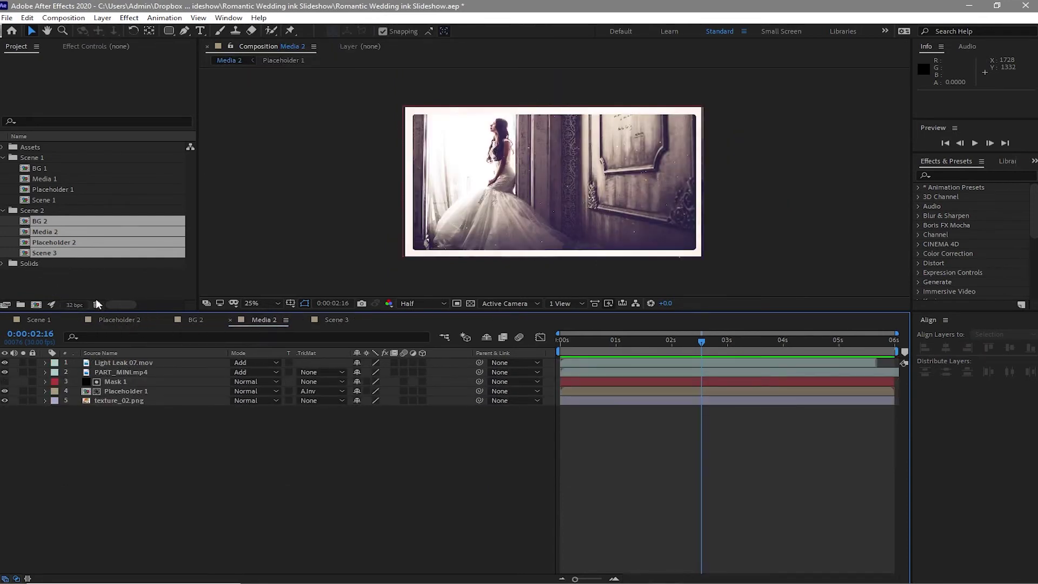
click(3, 158)
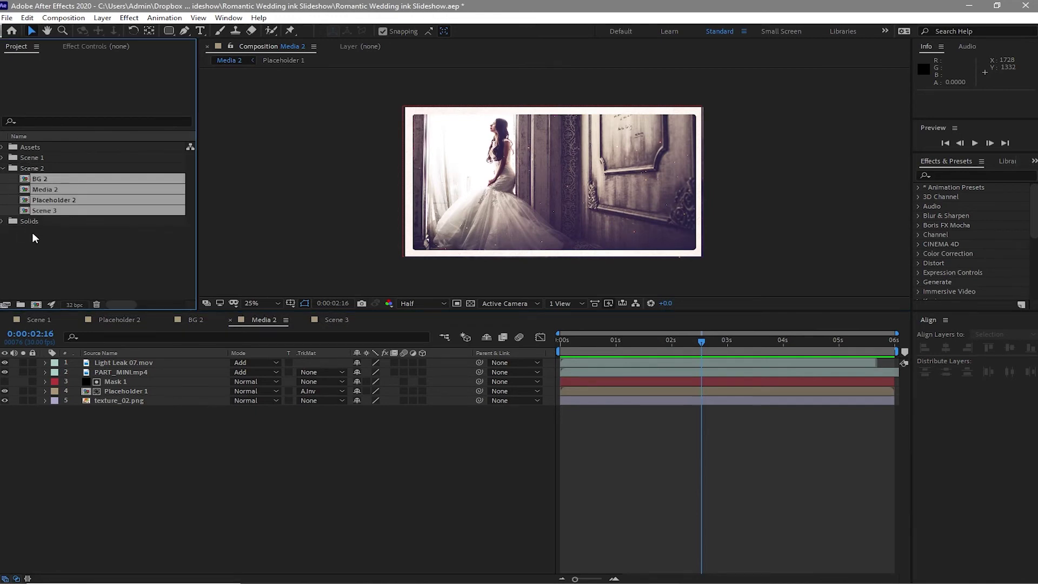
click(33, 234)
Step: In the Placeholder 2 composition, delete 1.jpg and add 2.jpg from the Photo folder, positioned at 952, 628
click(140, 320)
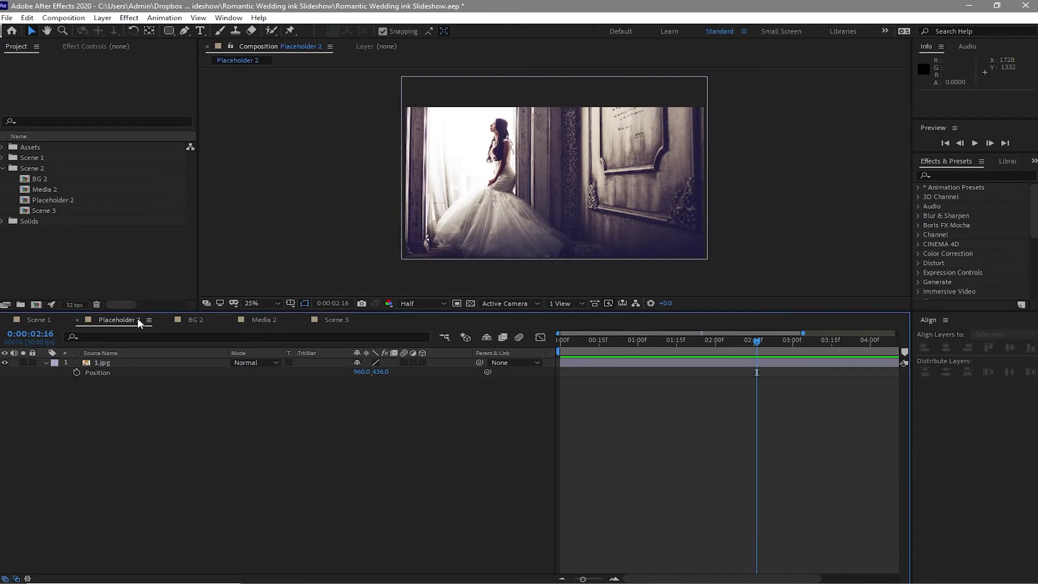
click(145, 364)
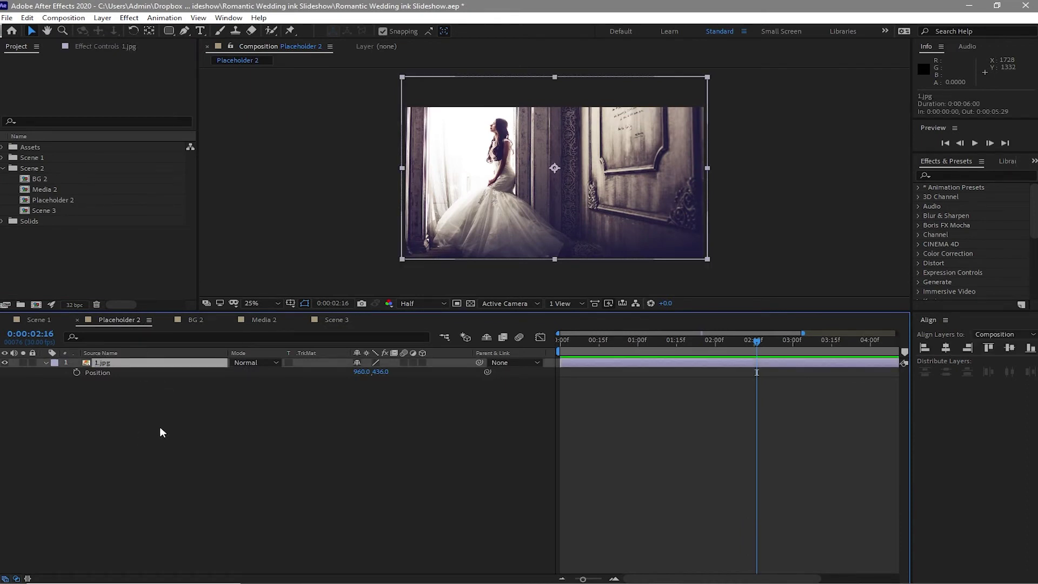
key(Delete)
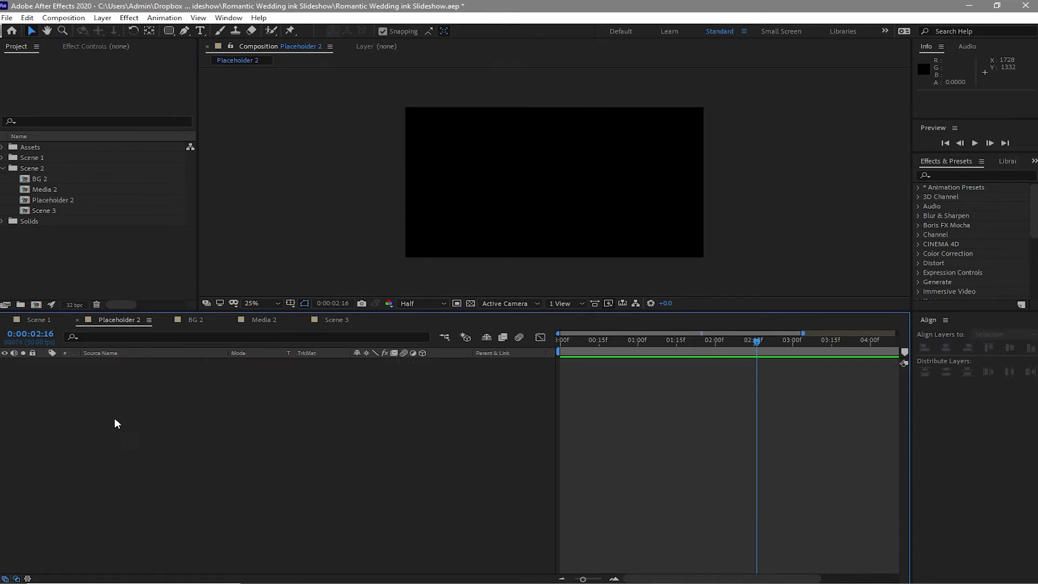
click(3, 147)
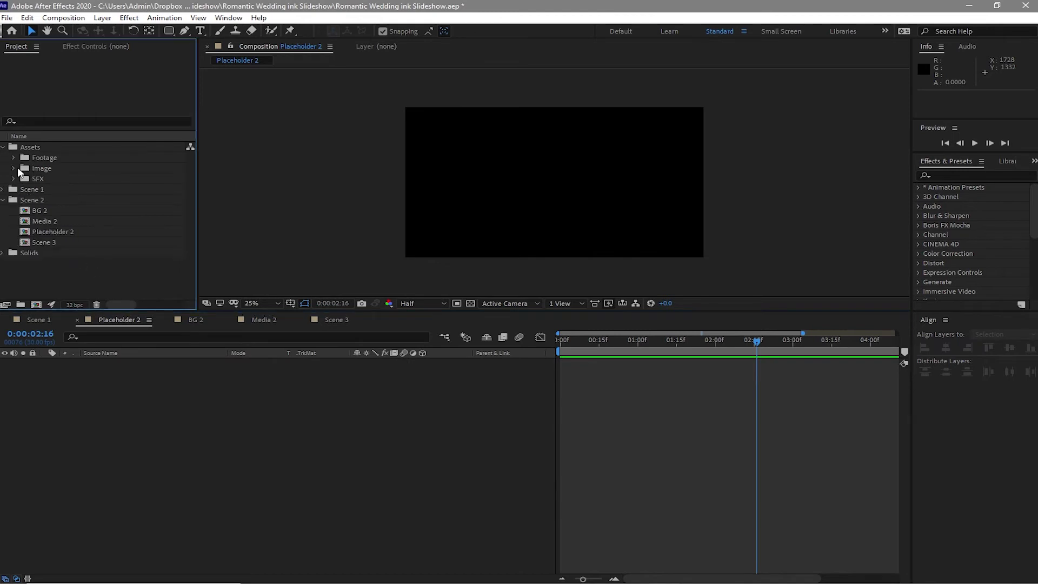
click(15, 168)
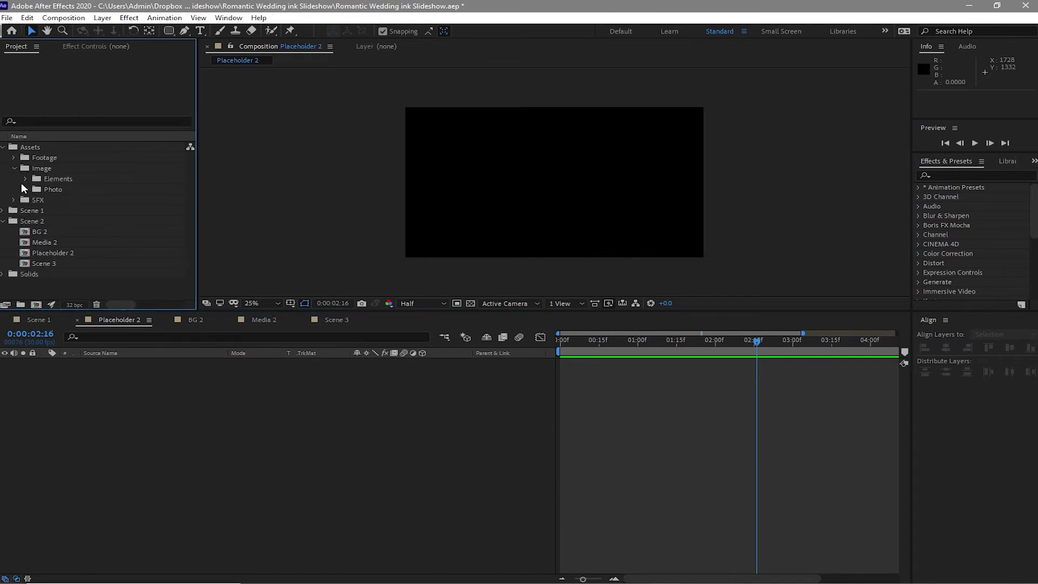
click(24, 188)
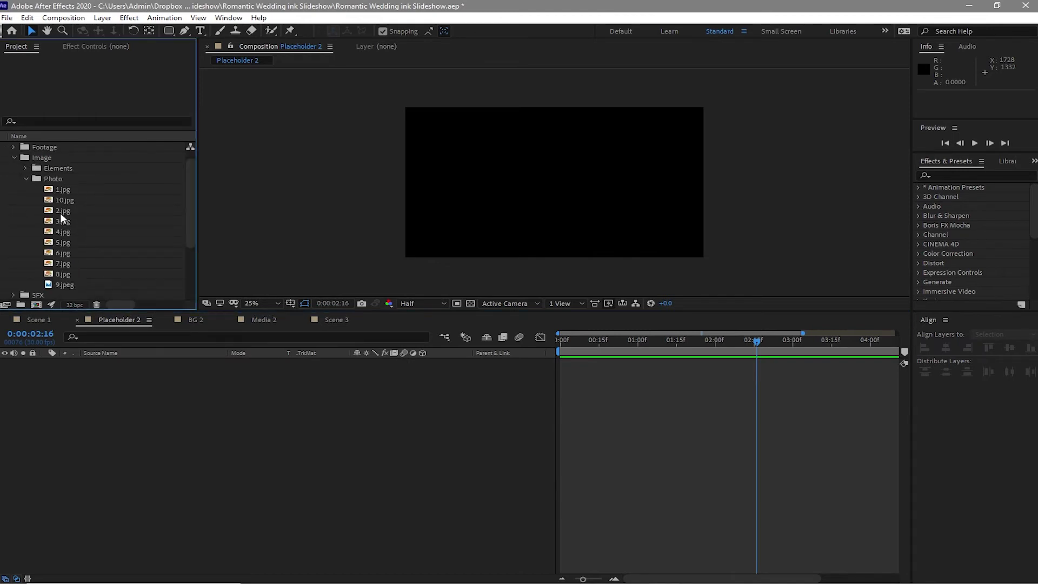
drag(60, 211, 120, 395)
Step: Close the BG 2 timeline and, in the Media 2 composition, replace the Placeholder 1 layer with Placeholder 2
click(185, 320)
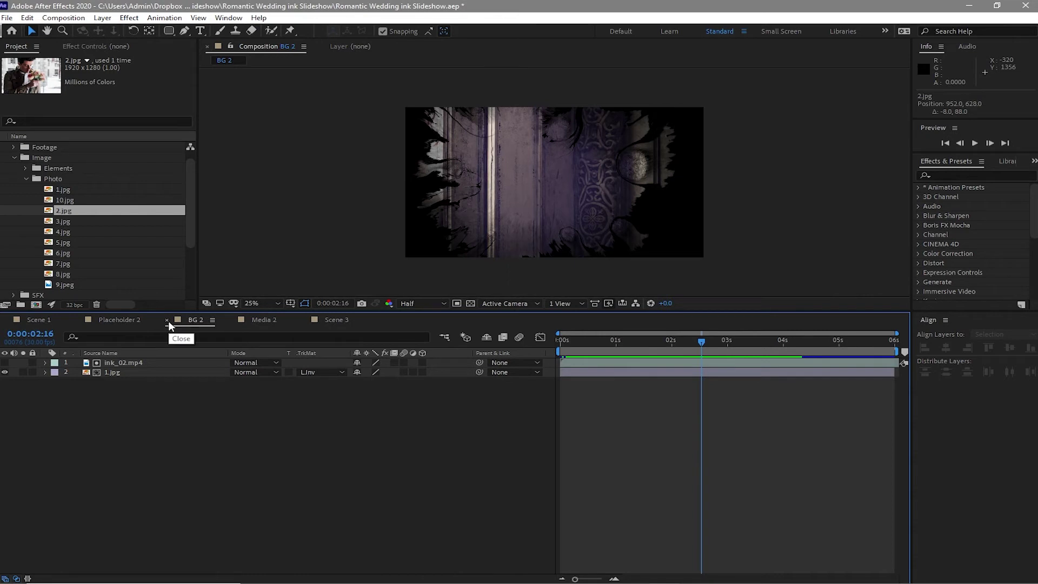
click(167, 320)
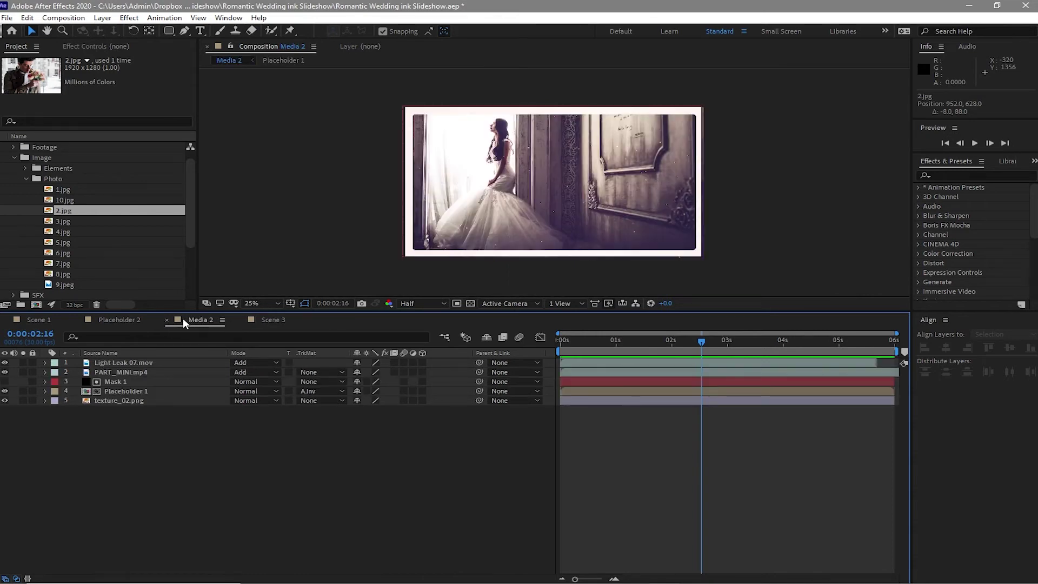
click(26, 178)
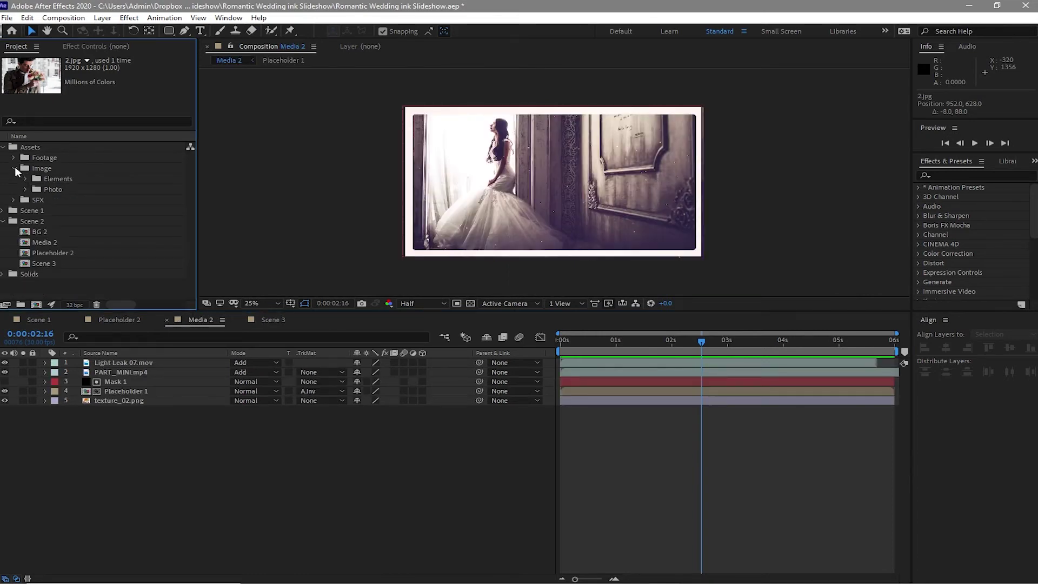
click(14, 169)
click(5, 148)
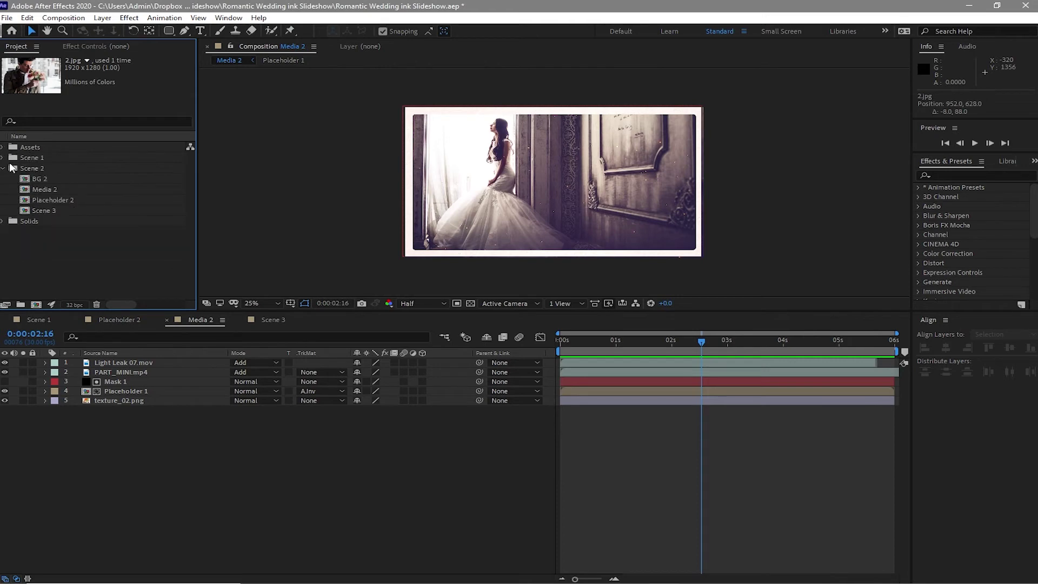
click(126, 391)
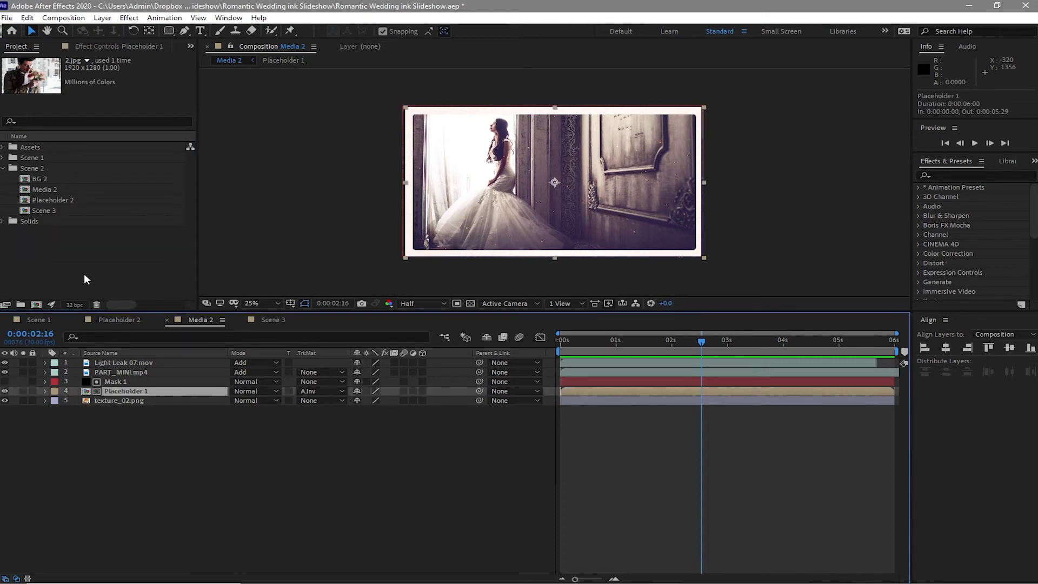
drag(66, 200, 93, 403)
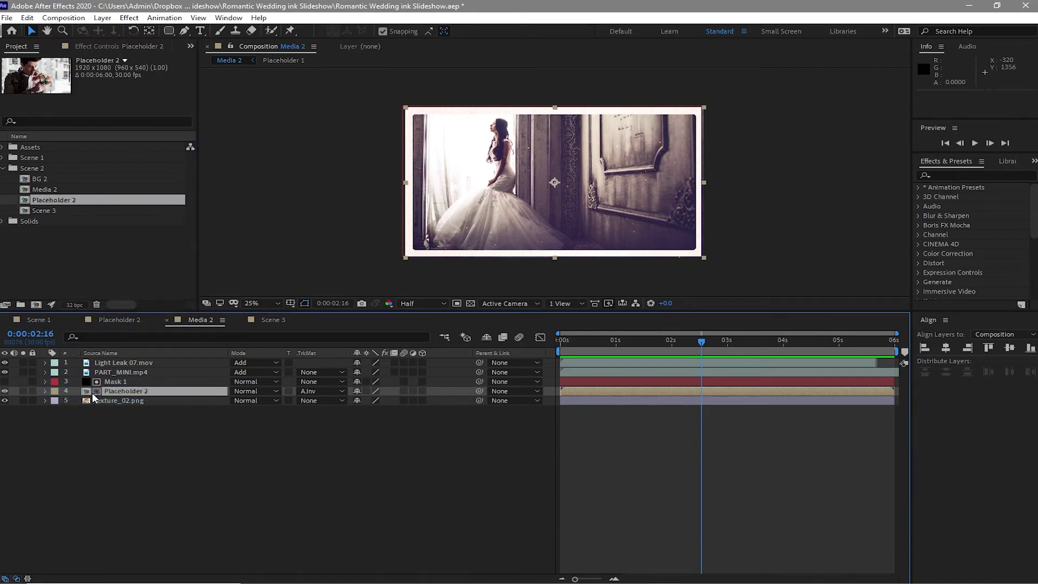
Step: In the Scene 3 composition, replace the Media 1 layer with Media 2 and the BG 1 layer with BG 2
click(267, 319)
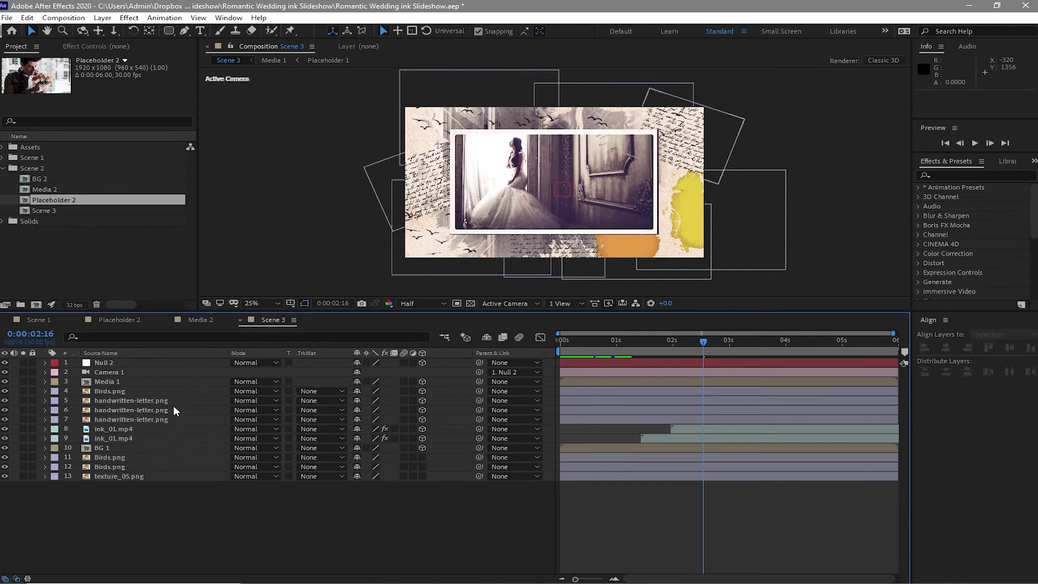
click(125, 381)
click(76, 190)
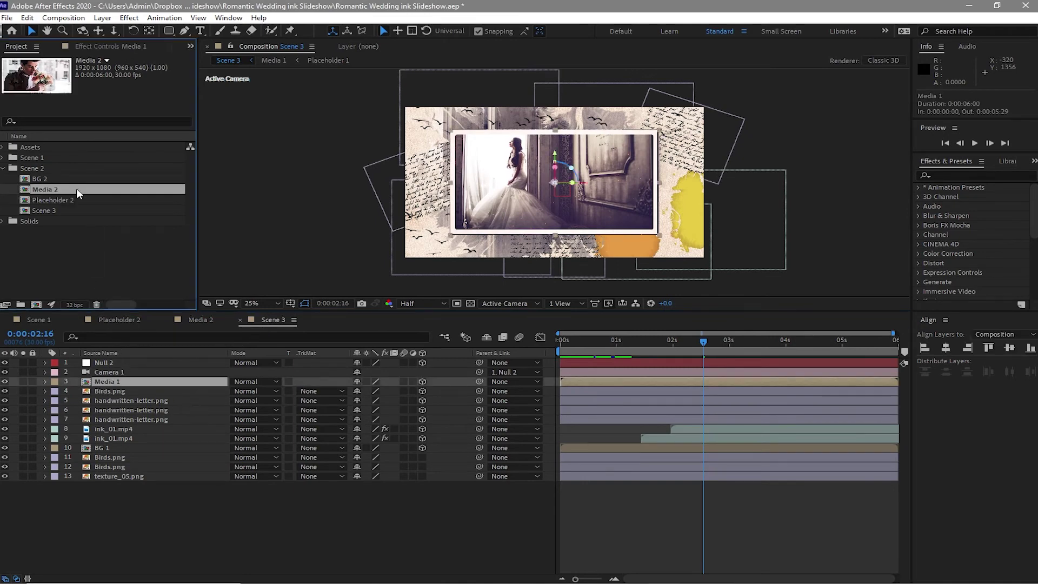
drag(76, 188, 96, 383)
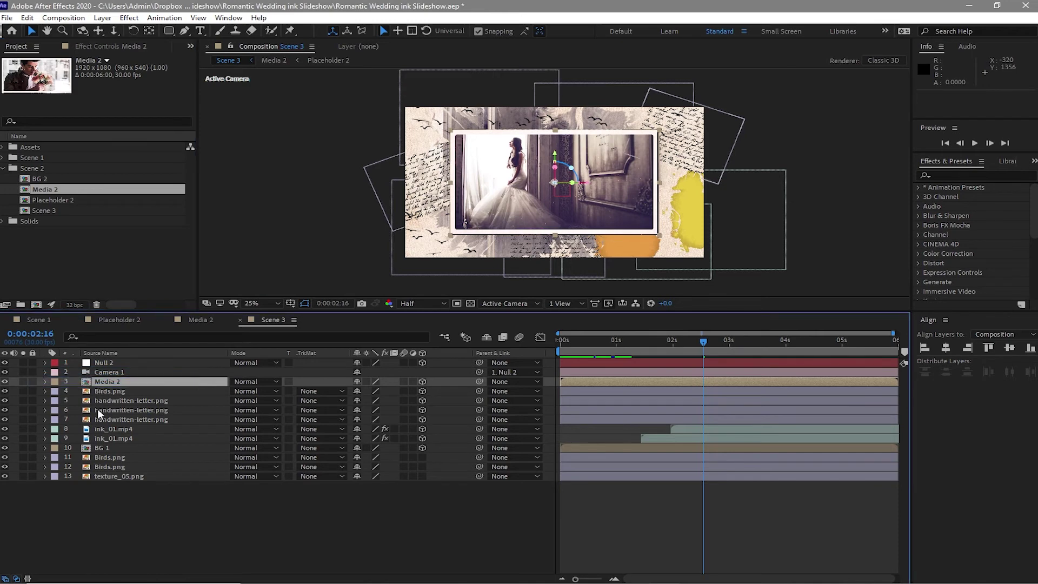
click(126, 446)
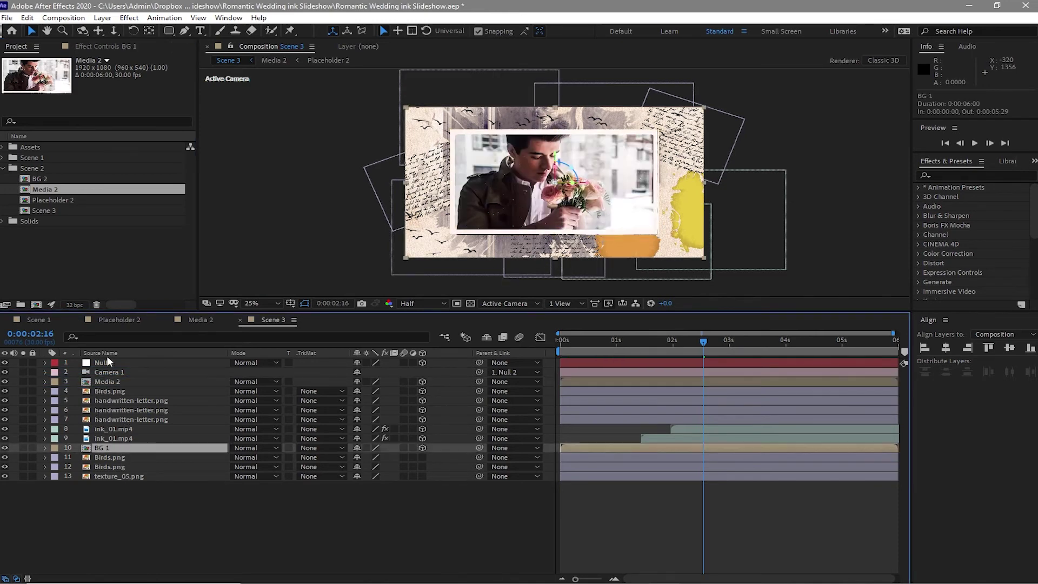
drag(47, 179, 72, 451)
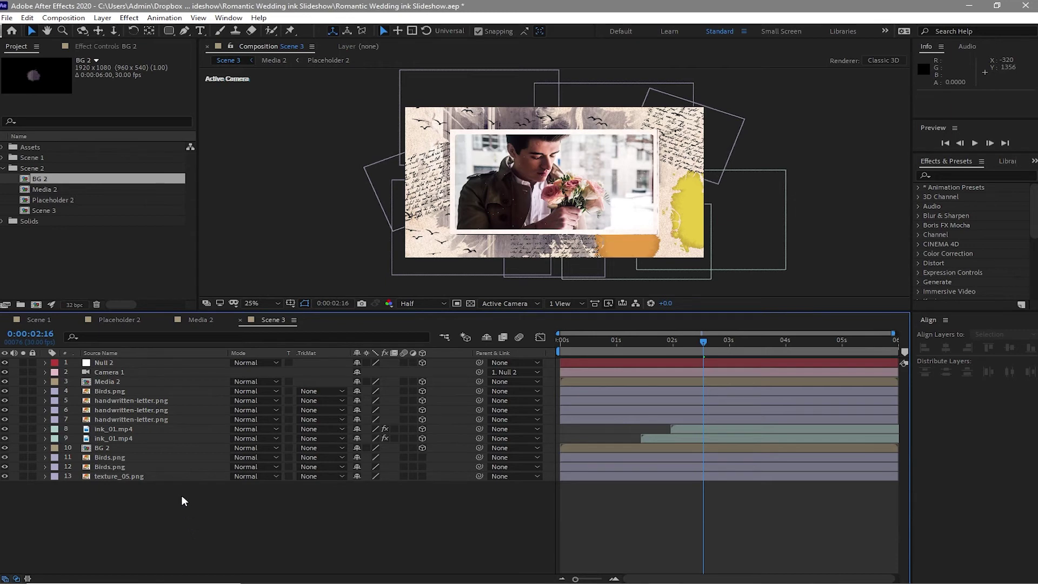
Step: Show the position and rotation of the three handwritten-letter.png layers in Scene 3, and set the first one's position to 1793, 892
click(77, 399)
shift+click(92, 420)
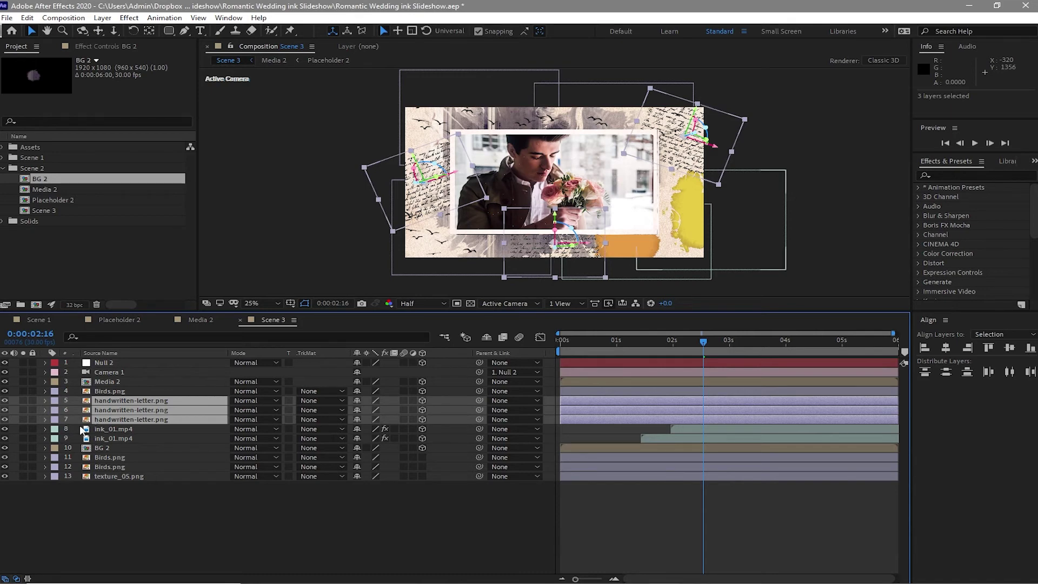
key(p)
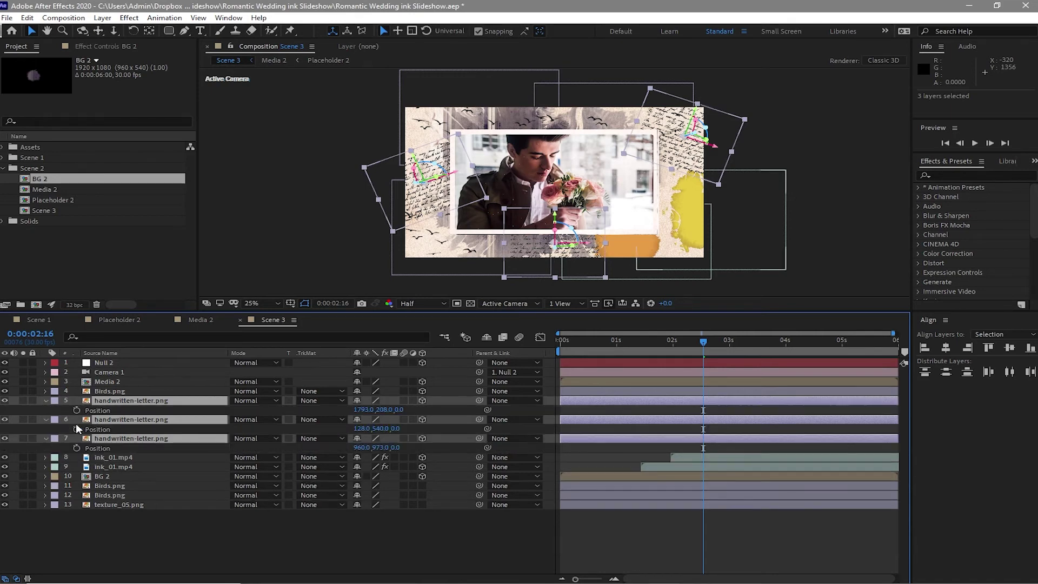
key(shift+r)
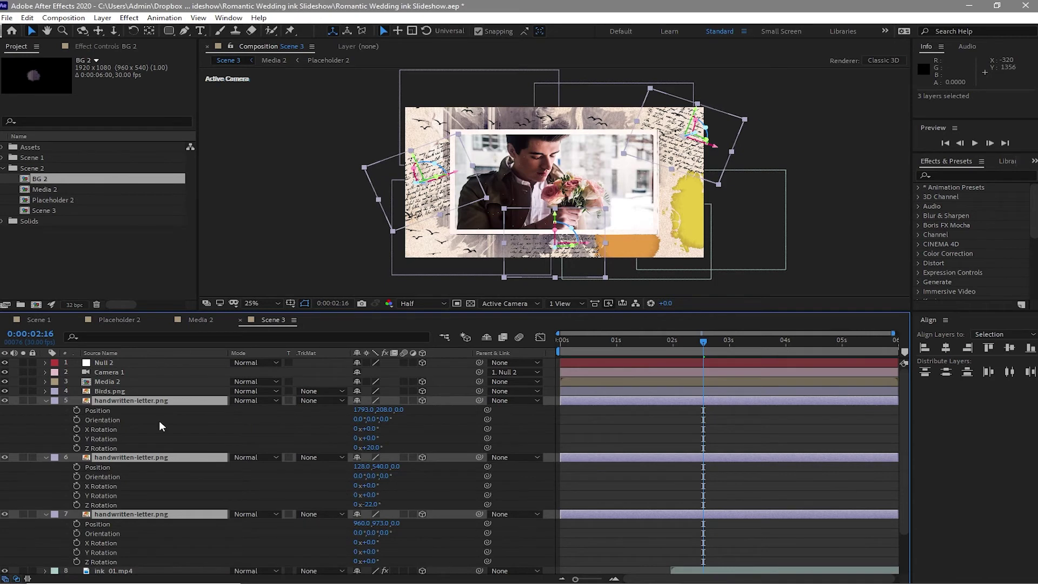
key(KP_1)
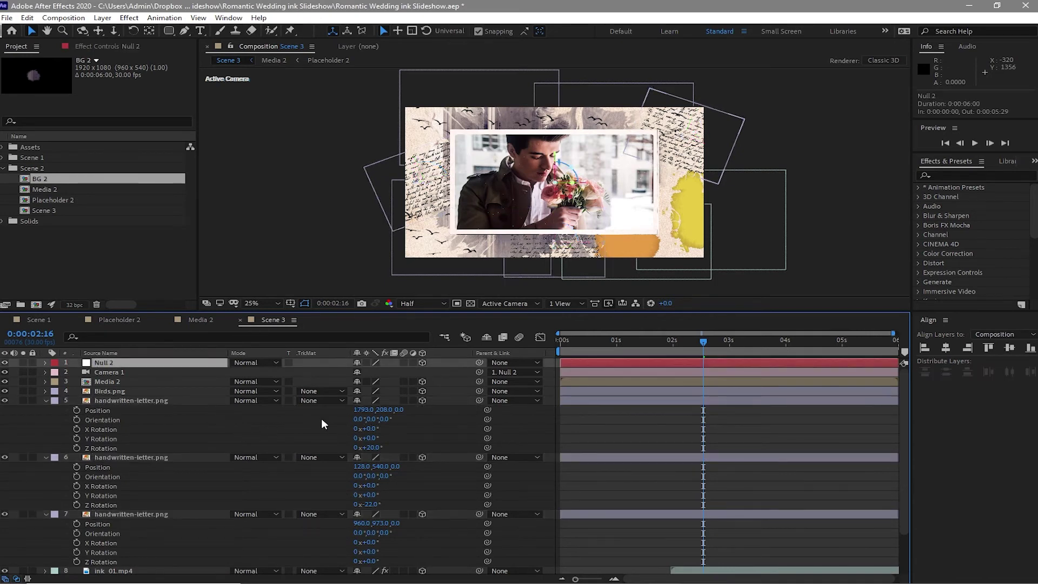
drag(380, 410, 771, 441)
click(5, 458)
click(6, 459)
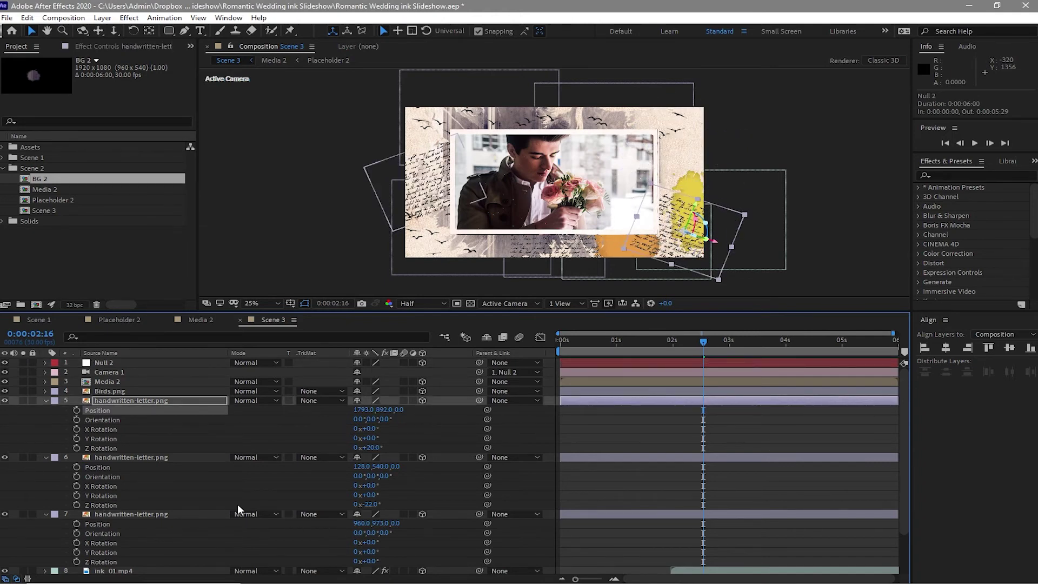
Step: Position the second letter at 128, 422 and the third at 545, 973, with Z rotations of 25° on the first and -21° on the second
drag(368, 505, 122, 536)
click(316, 517)
click(122, 534)
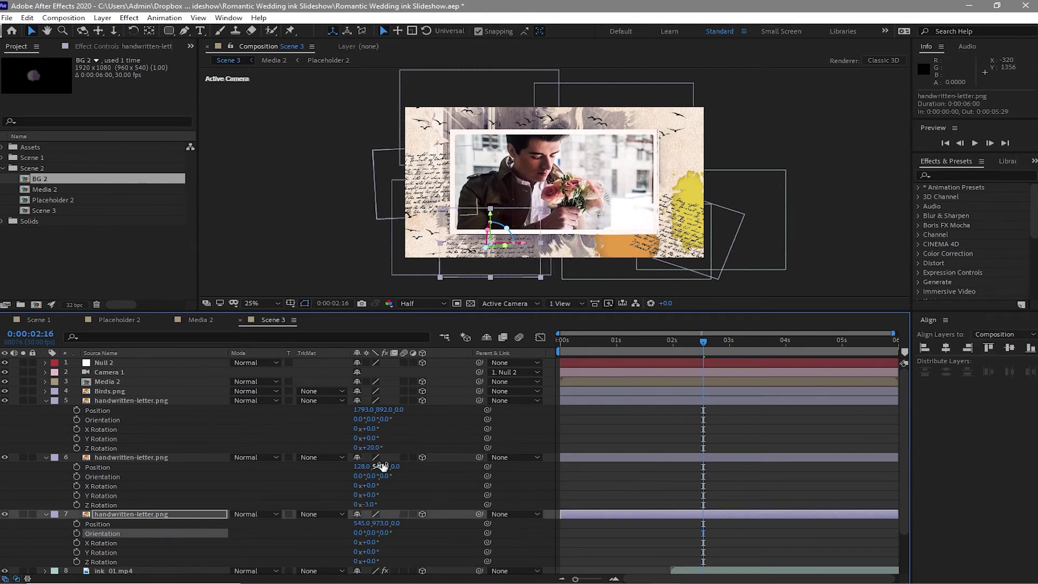
mouse_move(382, 466)
mouse_down()
mouse_move(339, 441)
mouse_move(382, 452)
mouse_up()
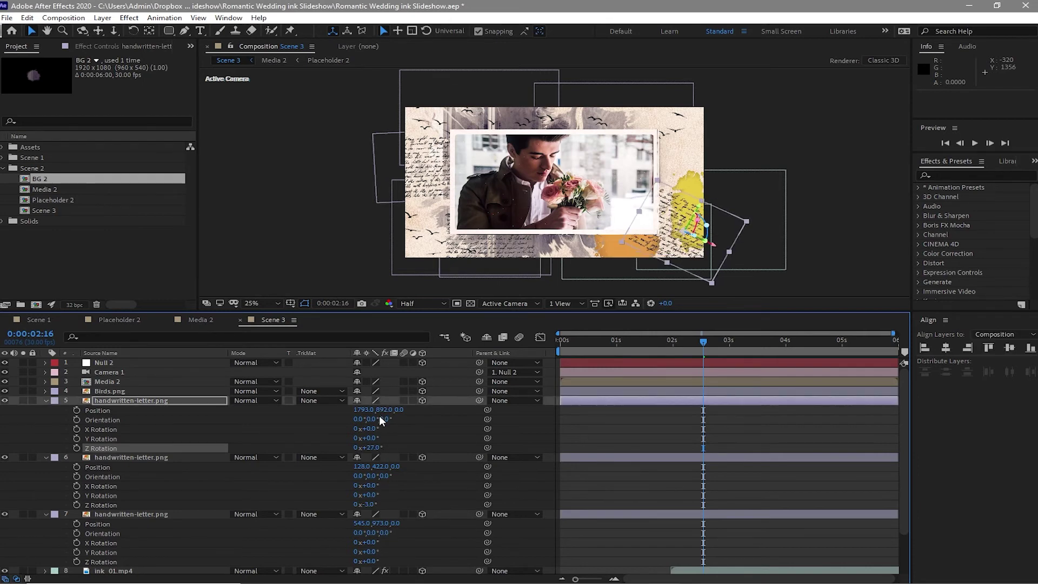
drag(377, 446, 338, 504)
Step: Move the yellow ink to the upper-right corner of the frame and the orange ink above the photo at about 989, 198
click(697, 162)
drag(697, 158, 703, 95)
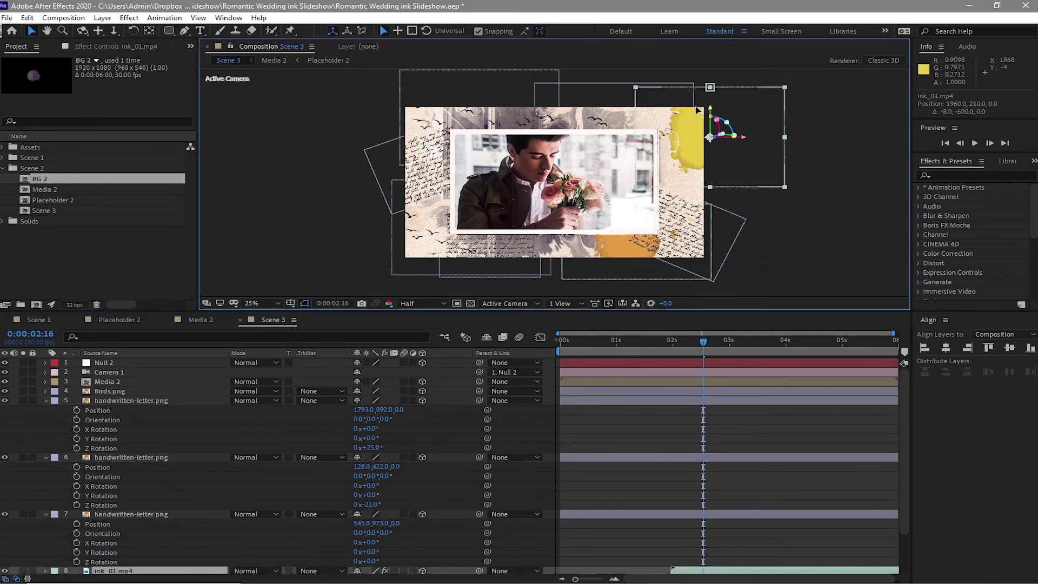
drag(607, 241, 535, 139)
Step: Collapse the expanded properties of all three handwritten-letter.png layers
click(46, 400)
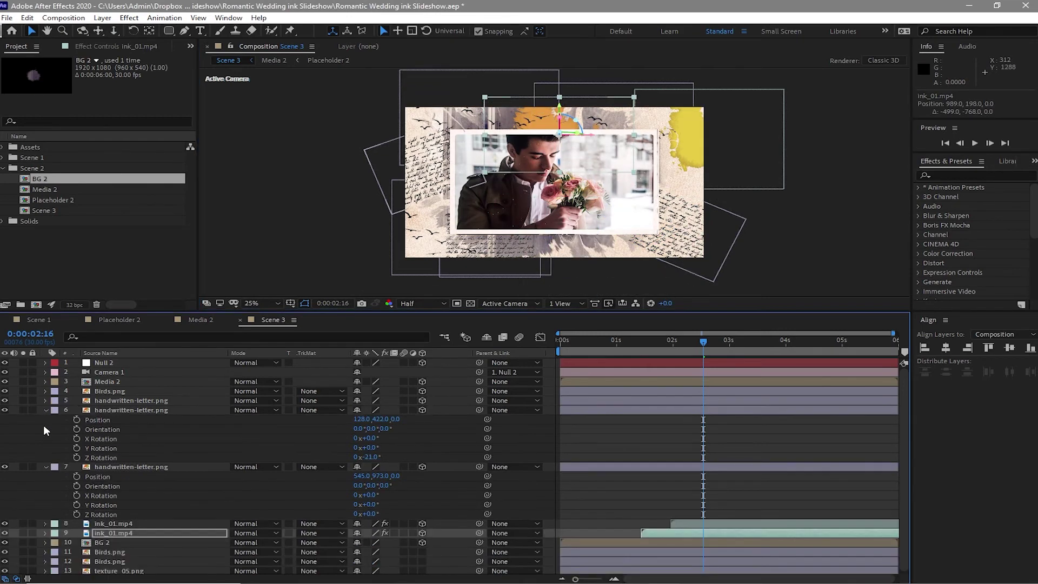
double_click(45, 410)
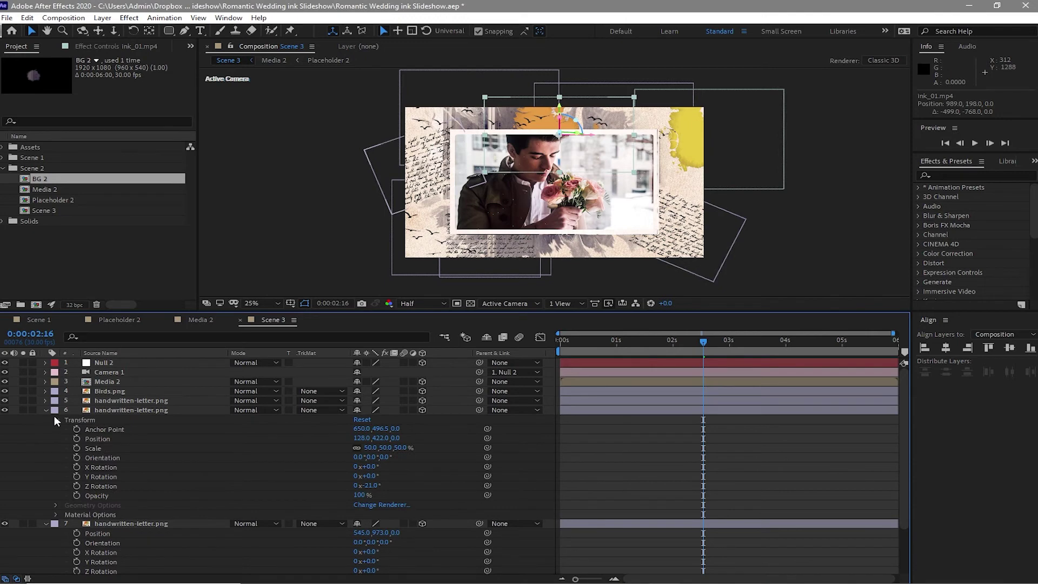
click(55, 420)
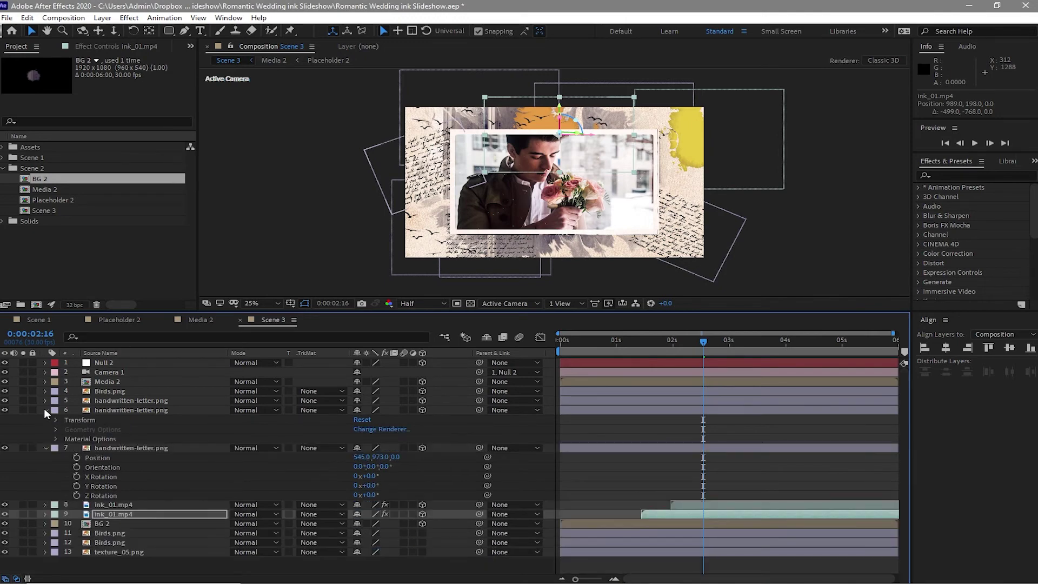
click(44, 409)
click(44, 419)
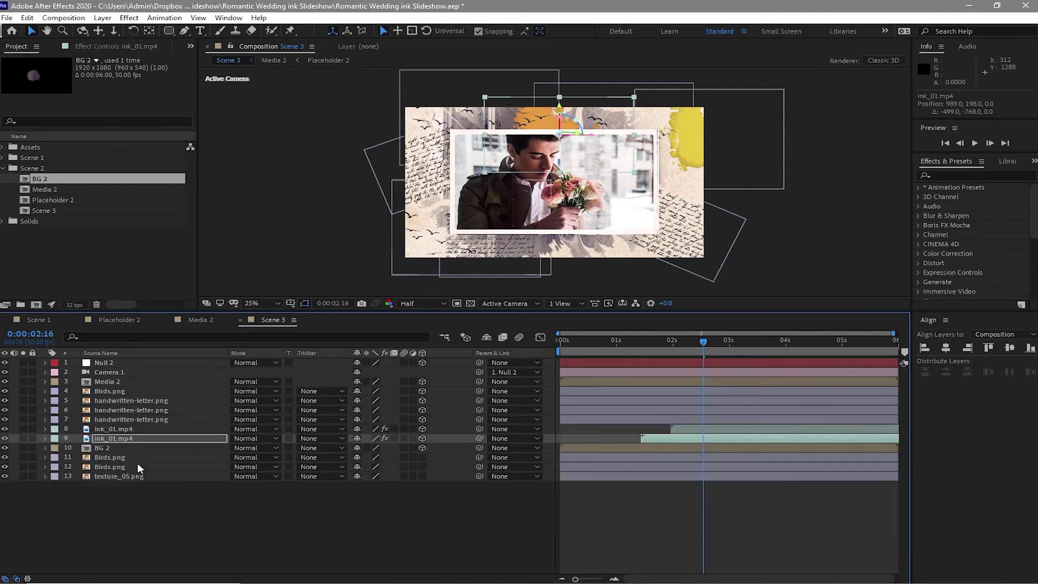
Step: Duplicate the orange ink_01.mp4 layer, place the copy above the other ink layers, and shift its start to 0:00:01:18
click(133, 440)
click(27, 17)
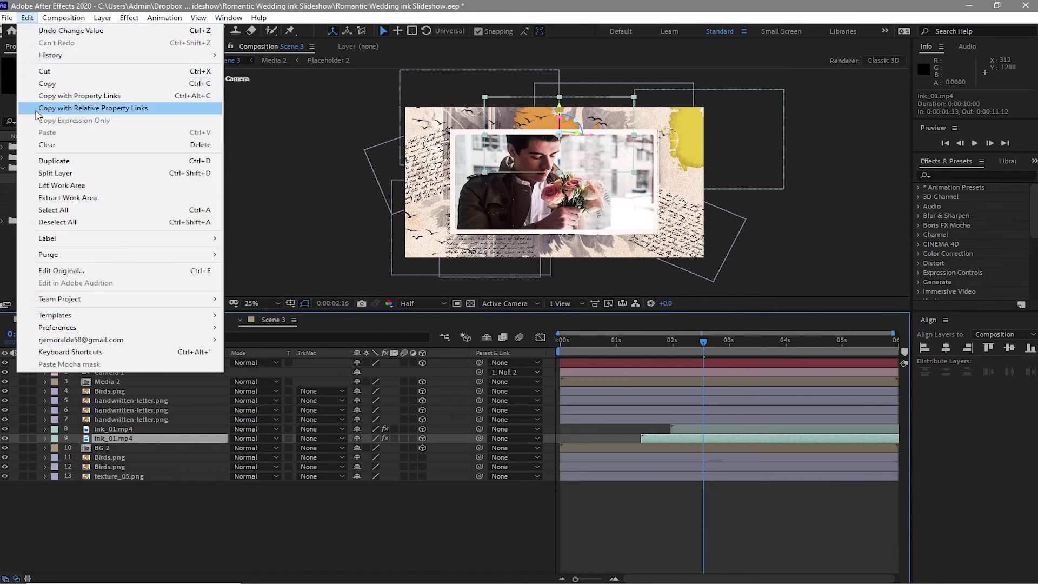
click(44, 160)
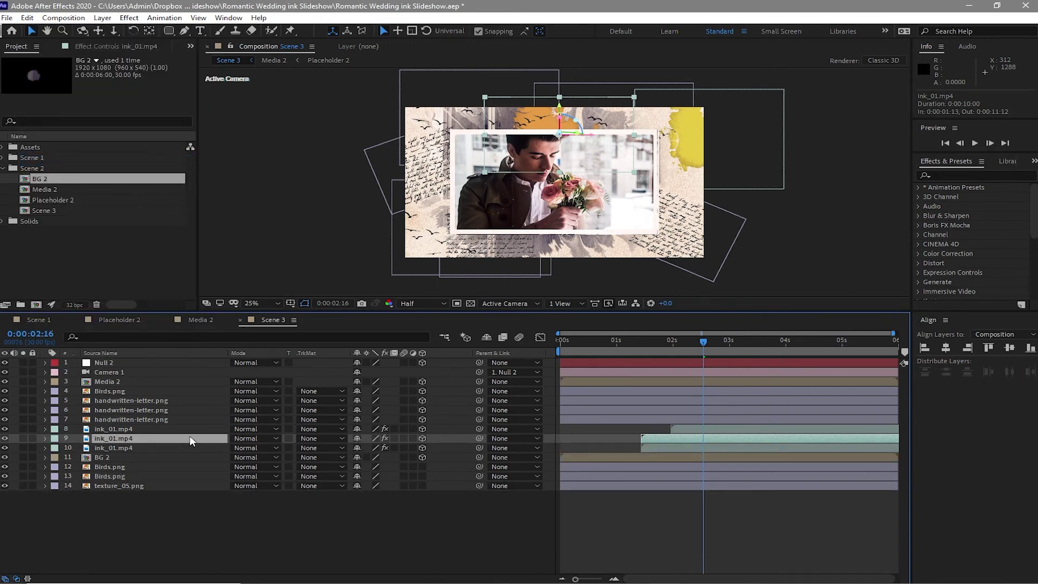
drag(190, 439, 187, 427)
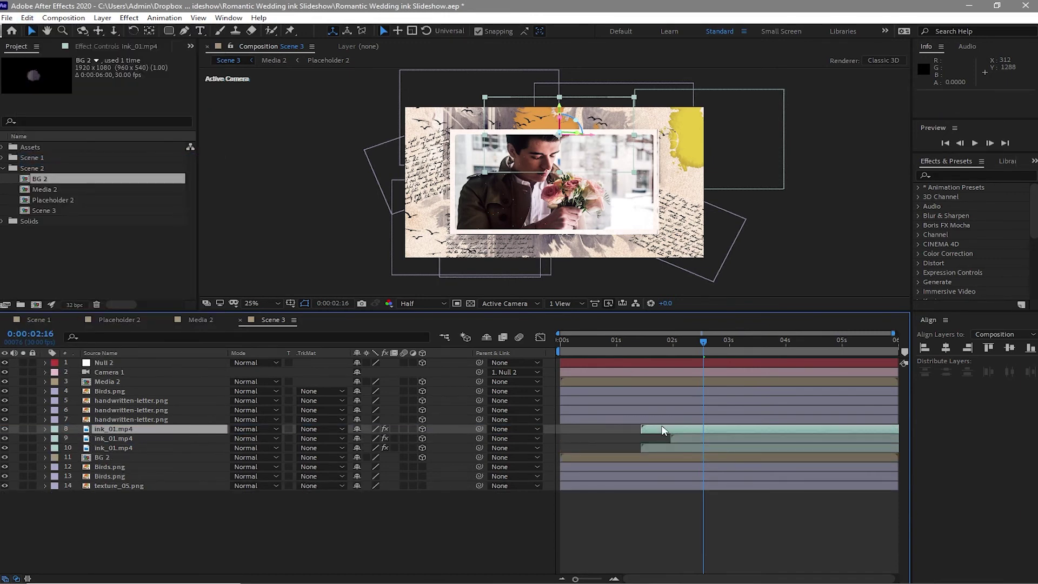
drag(662, 430, 672, 430)
Step: Set the duplicated ink layer's position to 1195, 1046, below the photo
click(215, 431)
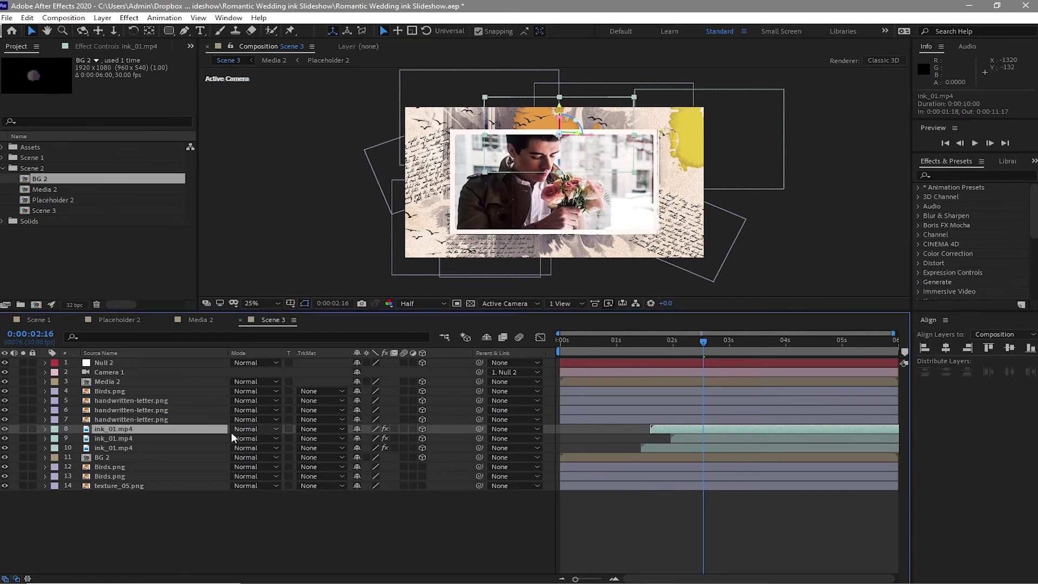
key(p)
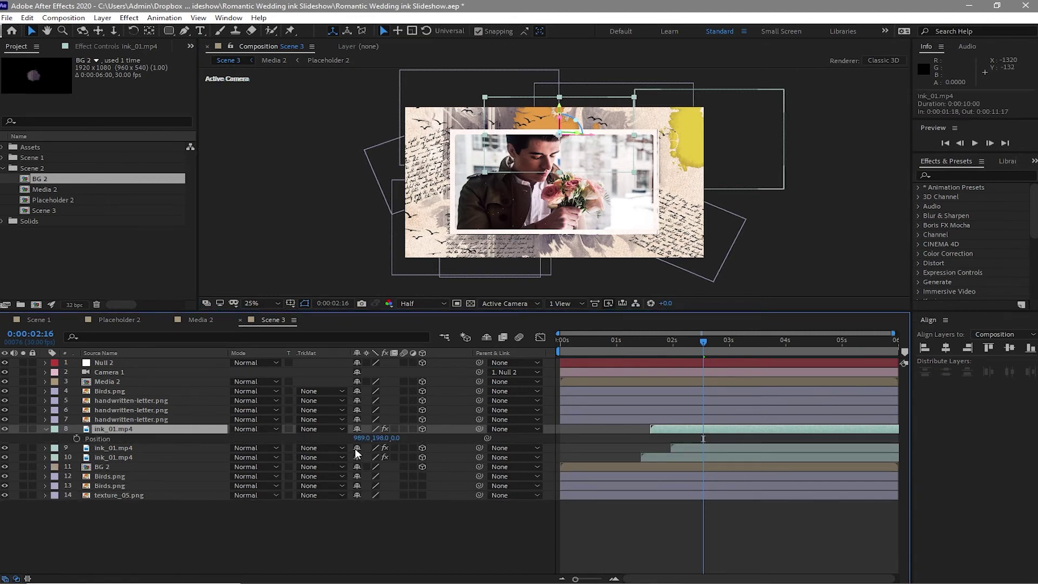
drag(377, 438, 424, 349)
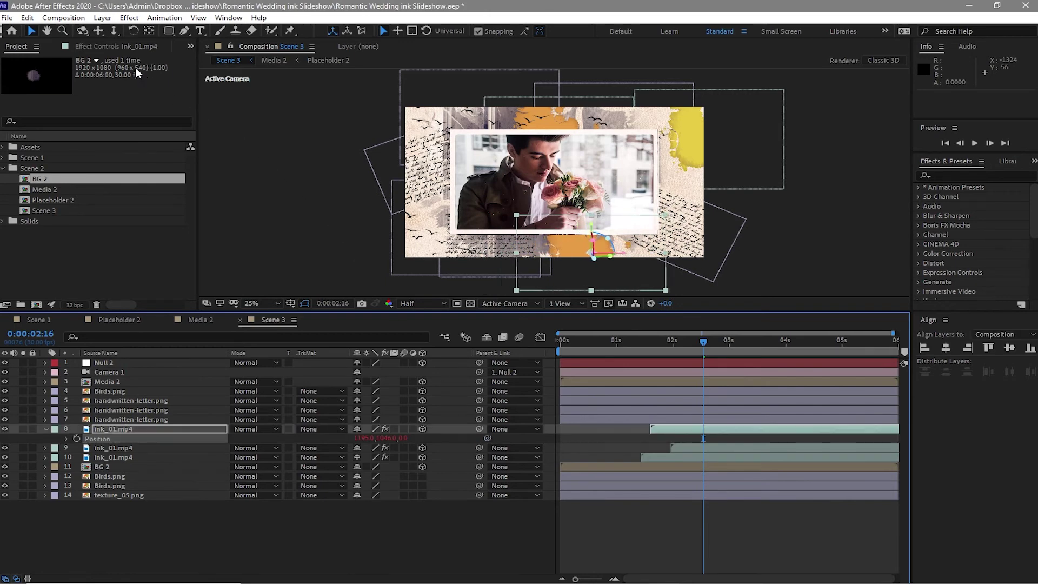
Step: Change the Tint effect's Map Black To color on the duplicated ink layer to turquoise 45E8CF
click(112, 47)
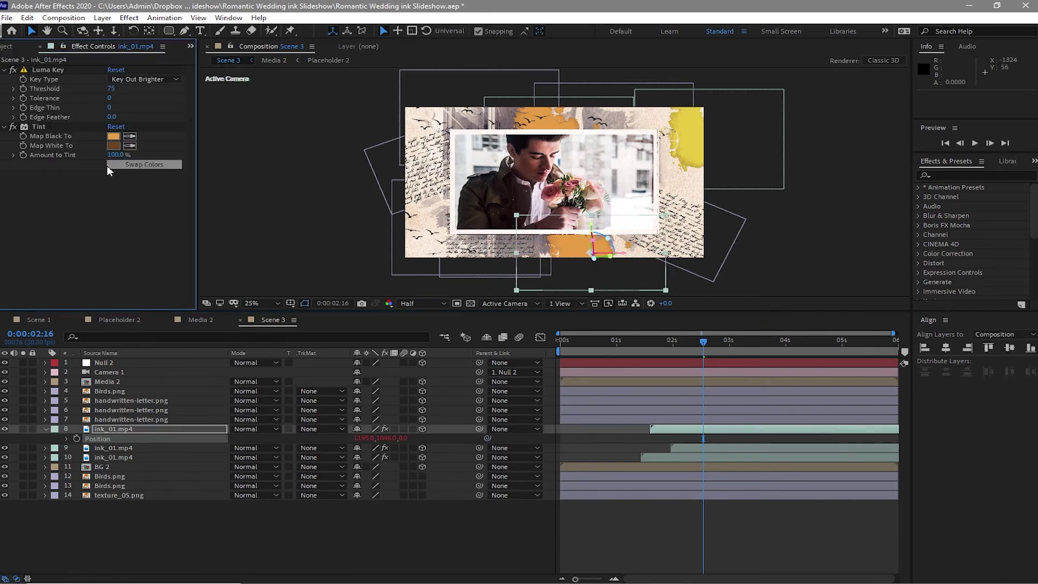
click(113, 136)
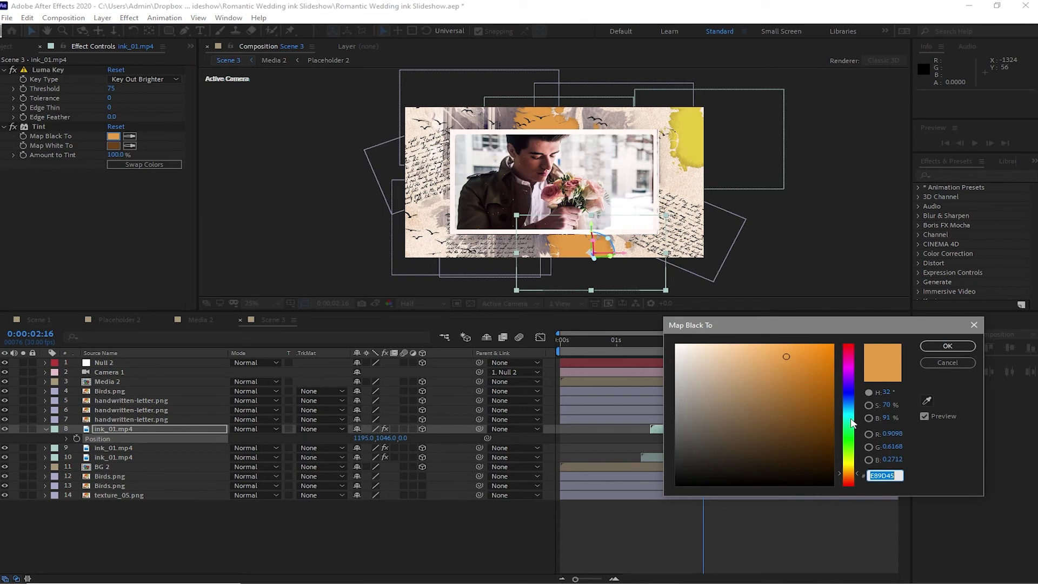
click(848, 419)
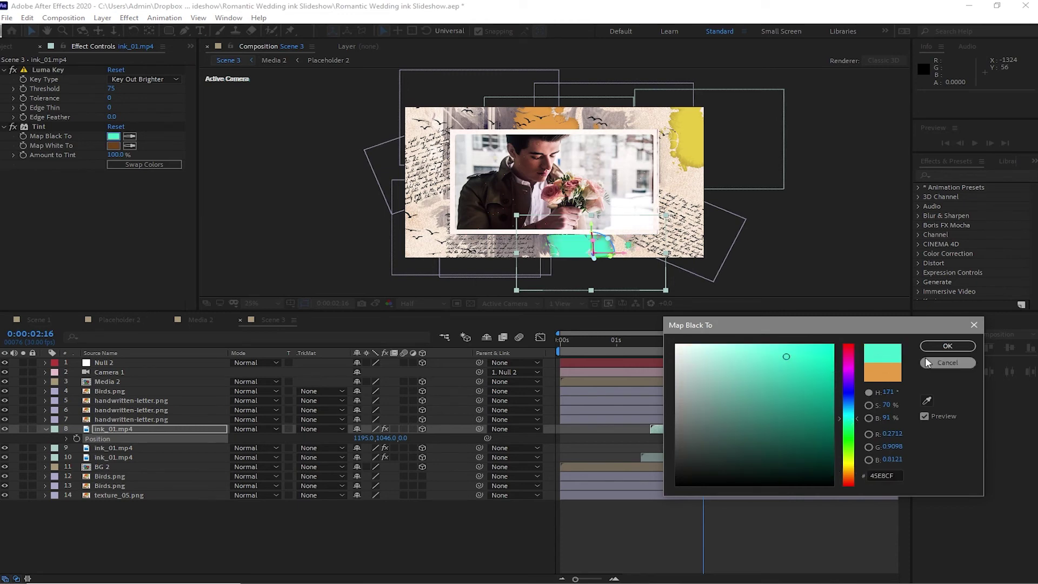
click(948, 346)
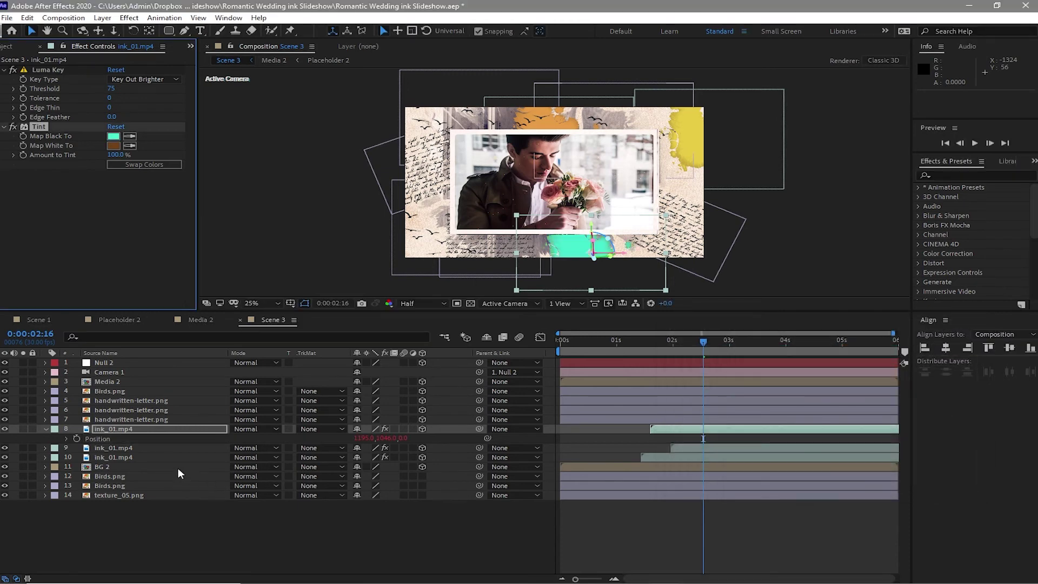
Step: Change the yellow ink layer's Tint Map Black To color to green 45E896
click(151, 449)
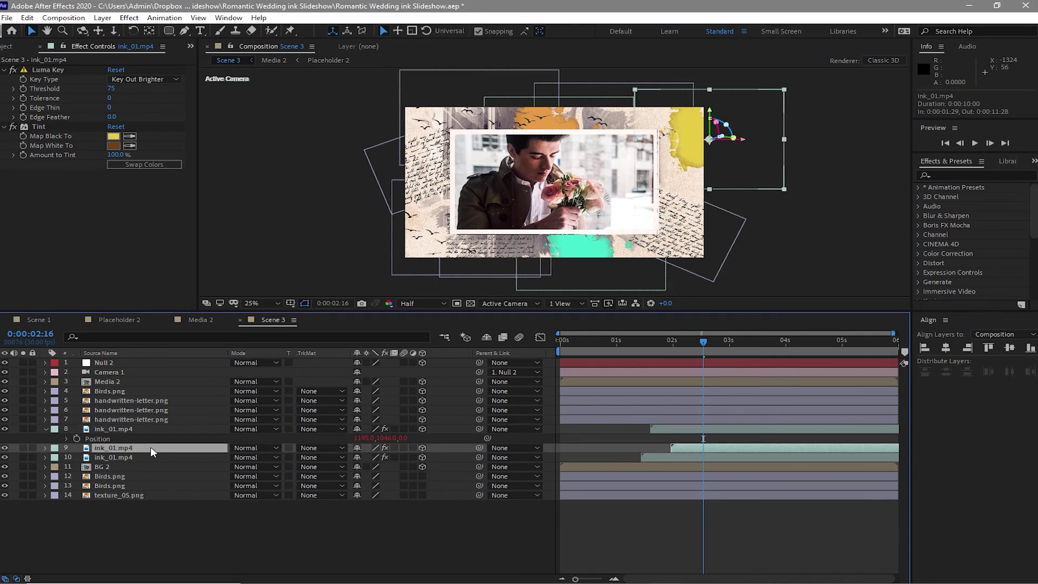
click(114, 137)
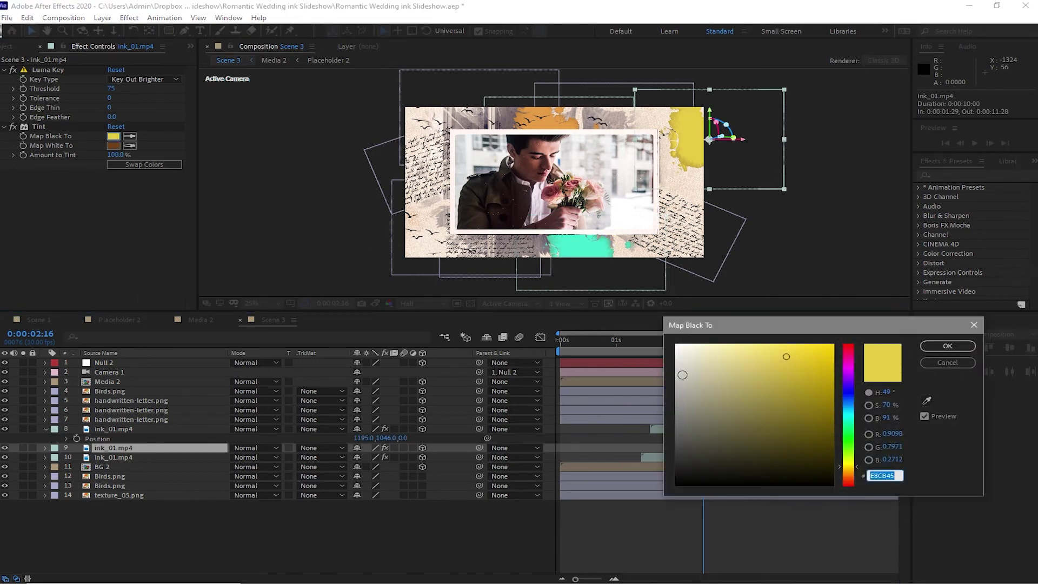
click(849, 437)
drag(850, 441, 851, 431)
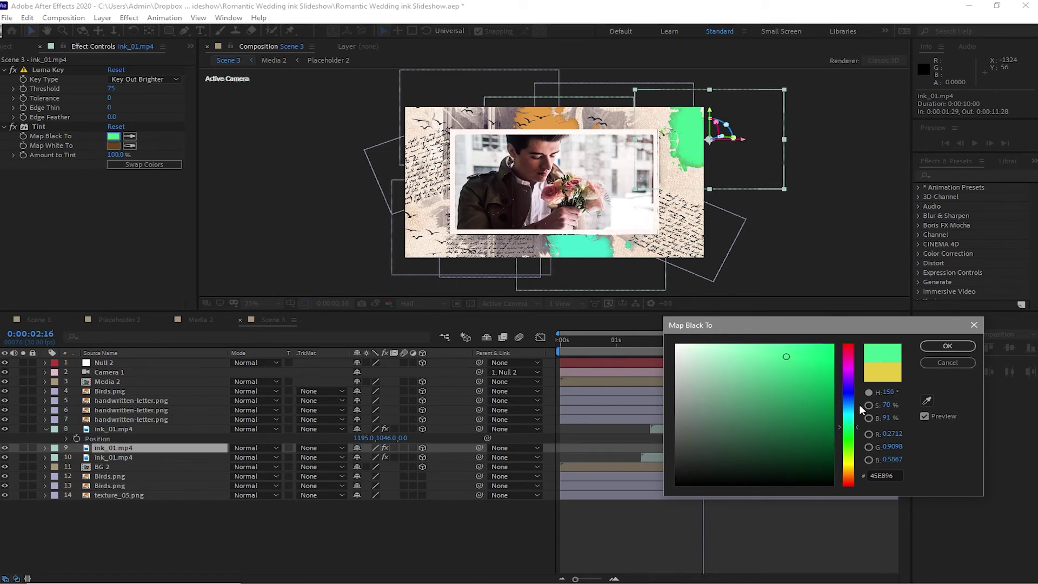
click(938, 344)
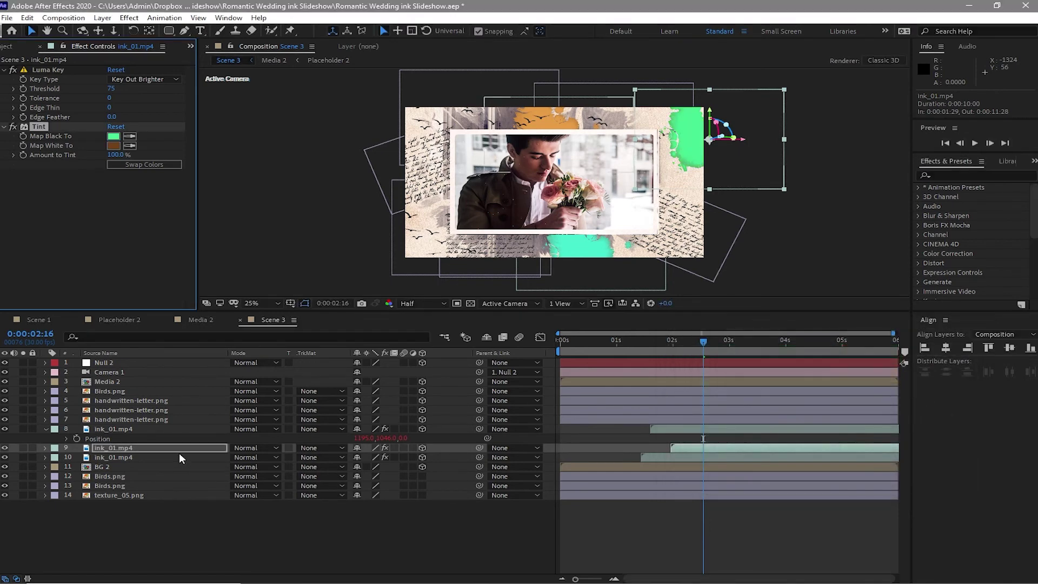
Step: Change the remaining orange ink layer's Tint Map Black To color to magenta E845BC, and collapse the top ink layer's properties
click(180, 457)
click(114, 136)
drag(849, 361, 848, 363)
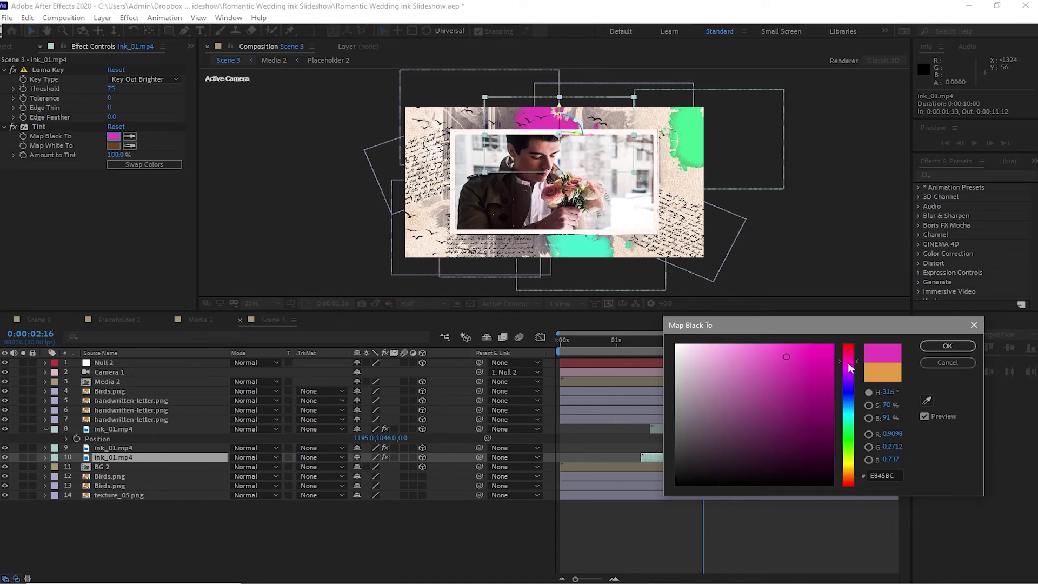
click(926, 346)
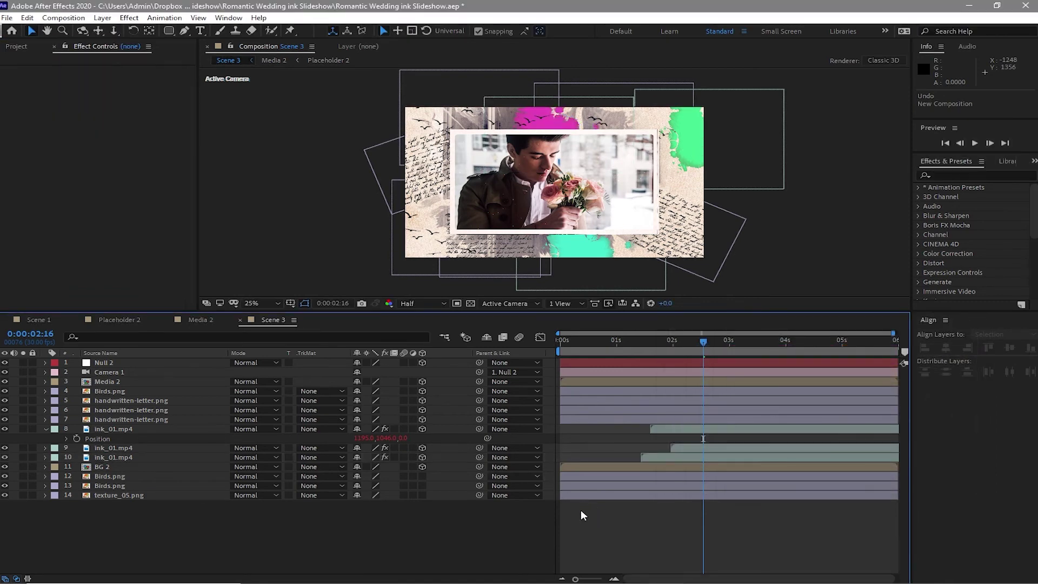
click(46, 428)
Step: Create a new 1920 × 1080 composition named MAIN at 30 fps with a duration of 12 seconds
click(69, 18)
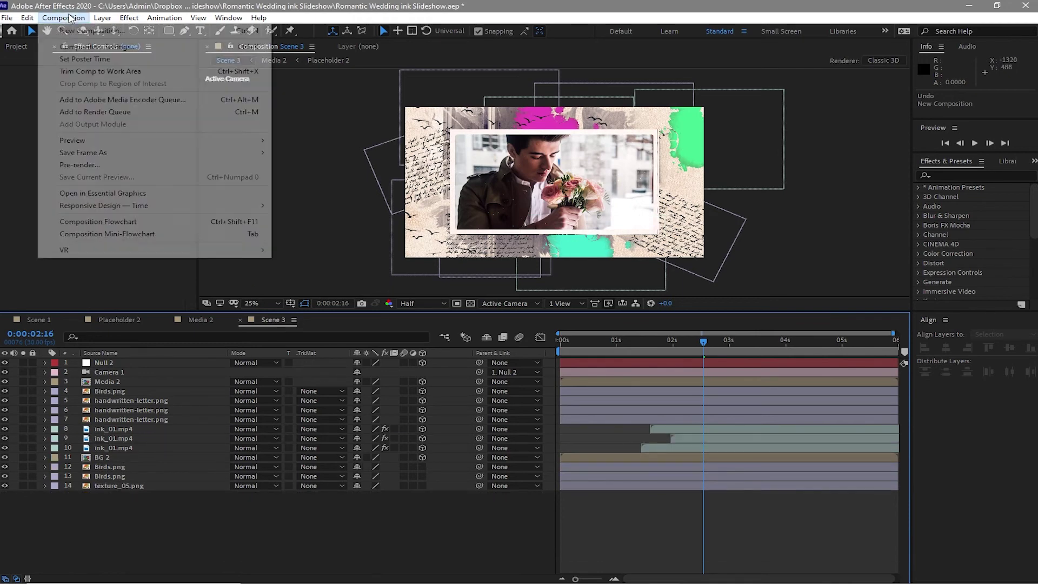
click(81, 31)
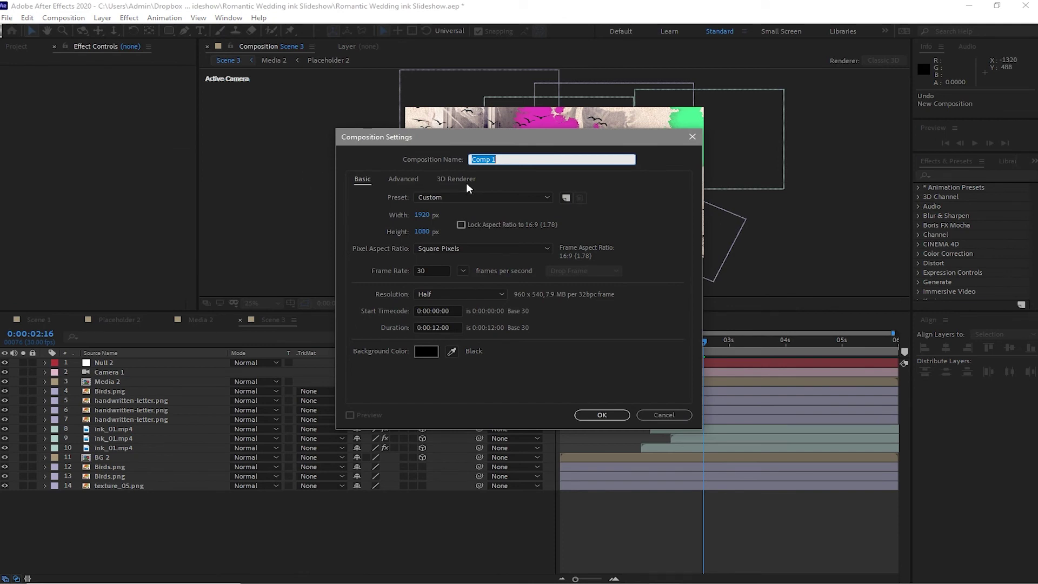
text(MAIN)
click(594, 417)
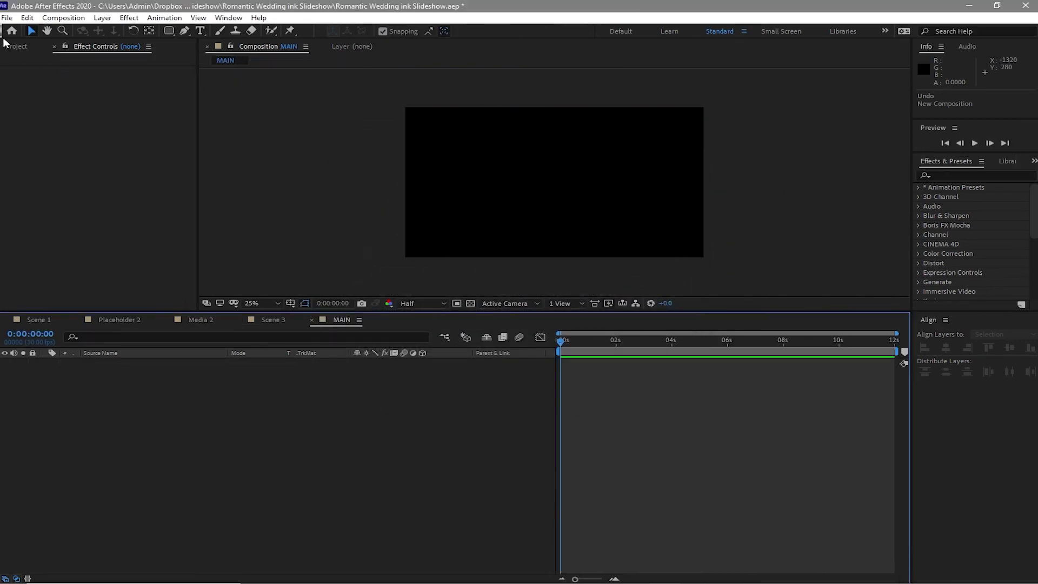
Step: Expand the Scene 1 folder in the project and add the Scene 1 composition to the MAIN timeline
click(14, 47)
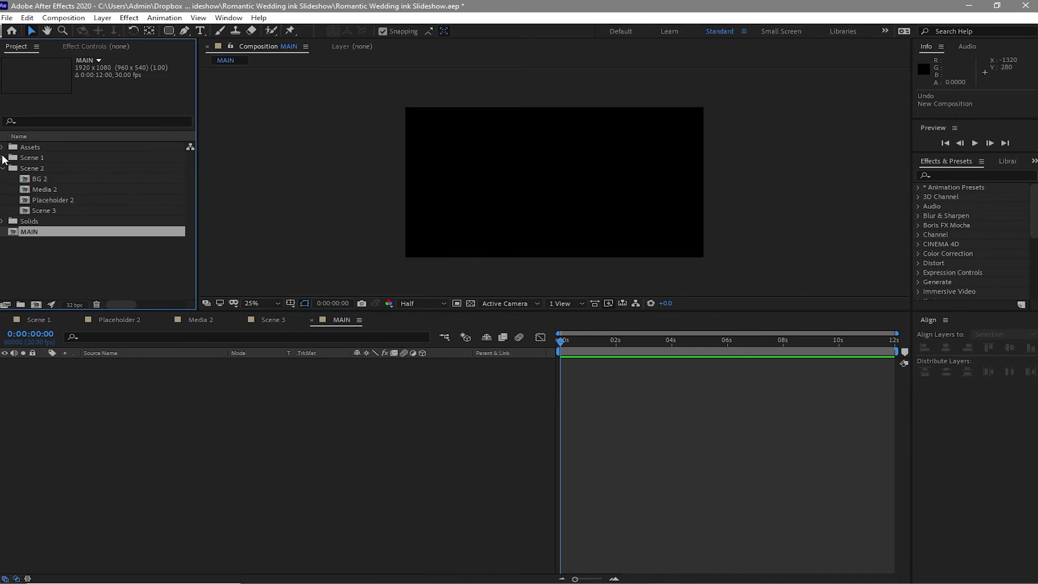
drag(39, 200, 43, 201)
drag(43, 202, 80, 405)
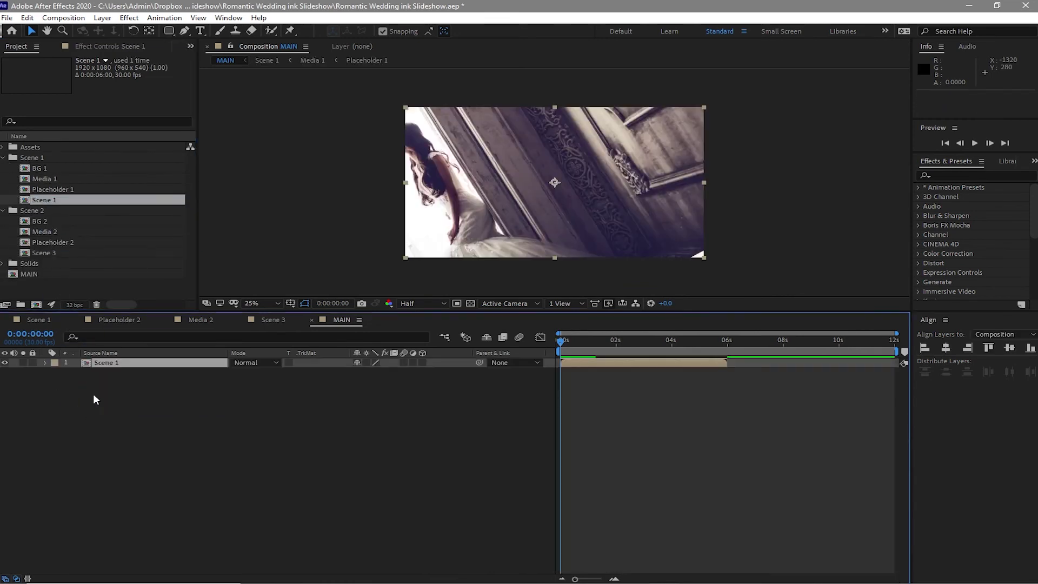
Step: Rename the Scene 3 composition in the Scene 2 project folder as Scene 2
click(50, 255)
right_click(50, 254)
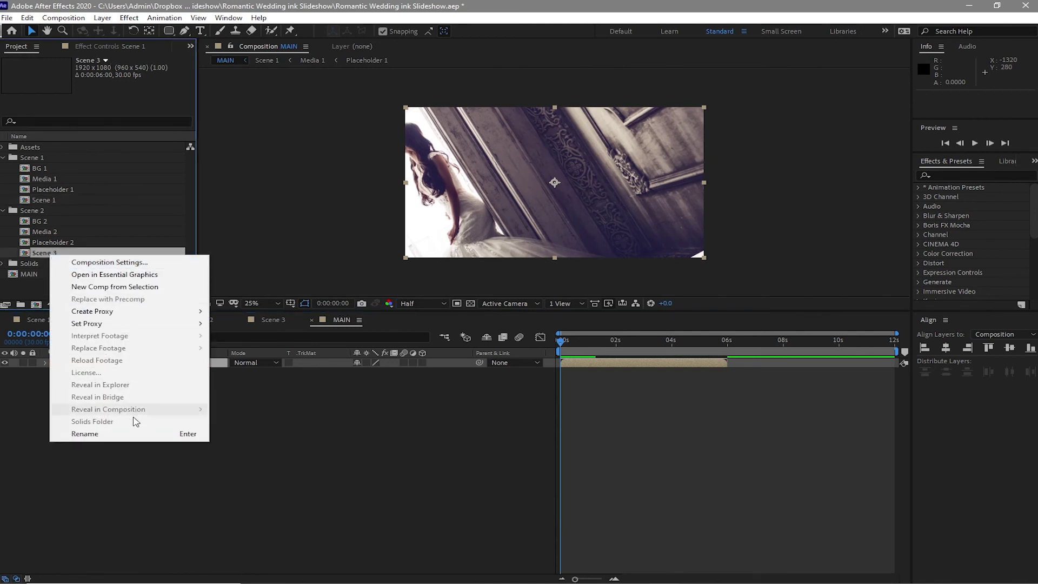
click(76, 433)
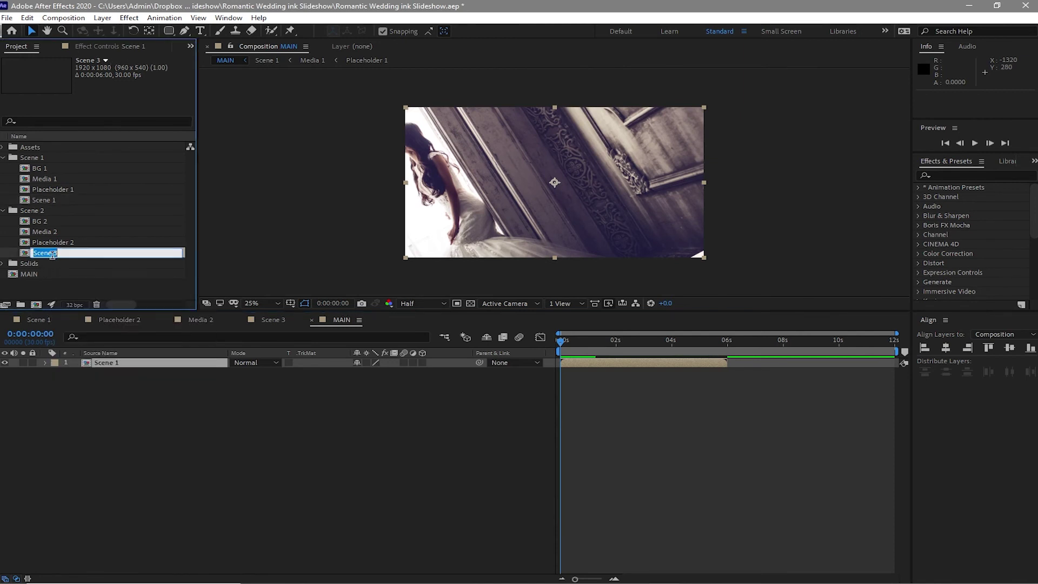
text(Scene 2)
key(Return)
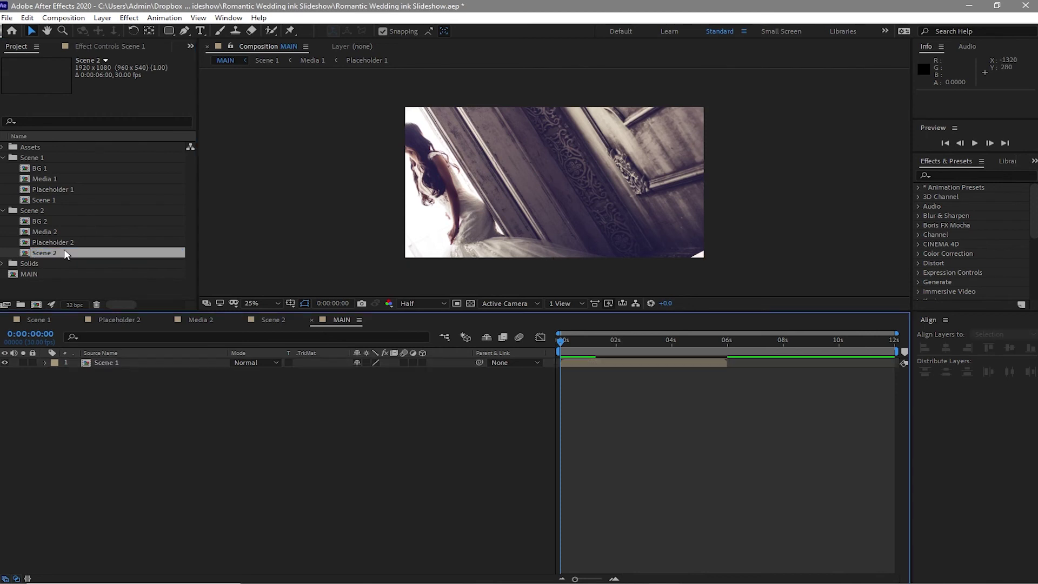
Step: Add the Scene 2 composition to the MAIN timeline beneath the Scene 1 layer
drag(64, 250, 90, 398)
key(Caps_Lock)
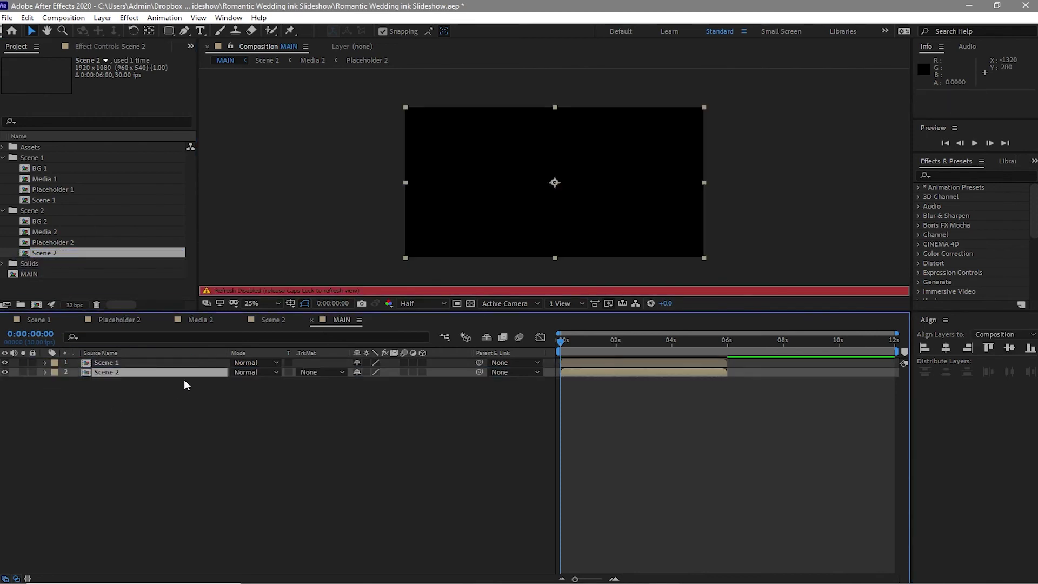
key(Caps_Lock)
Step: Sequence the Scene 1 and Scene 2 layers end to end without overlap, and preview the MAIN composition
drag(170, 384, 161, 368)
right_click(160, 367)
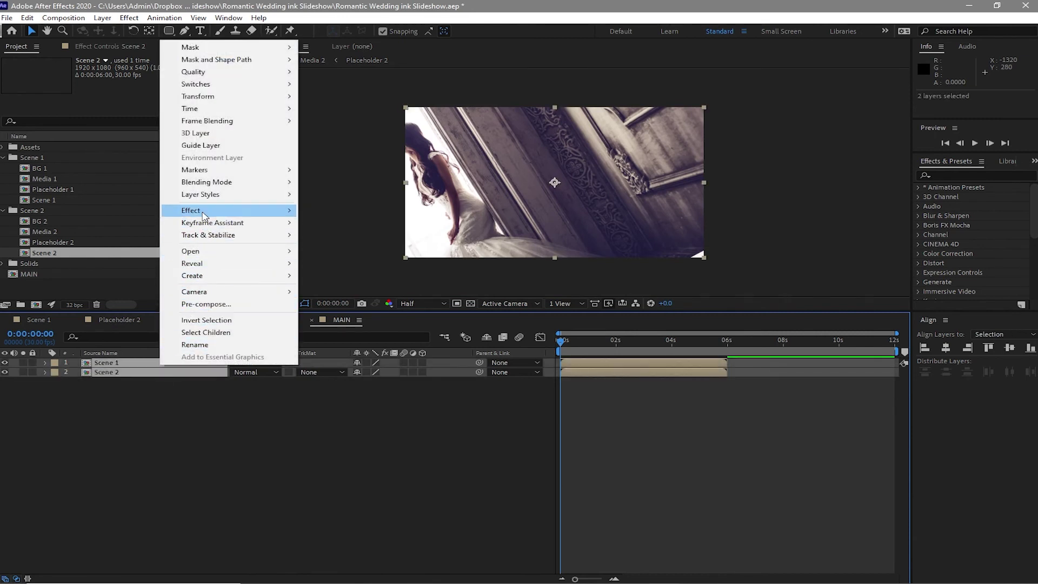
mouse_move(246, 227)
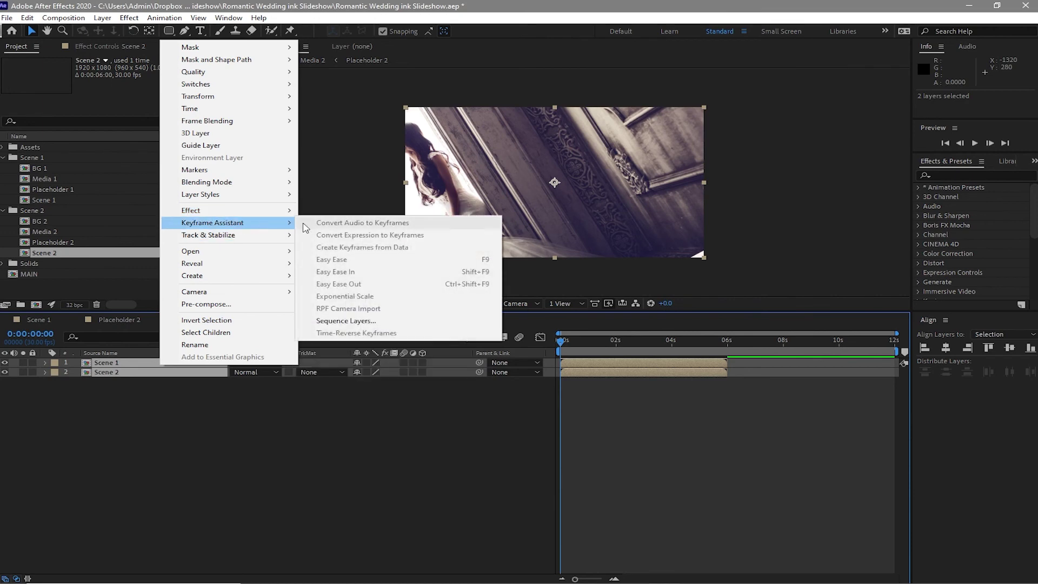
click(356, 320)
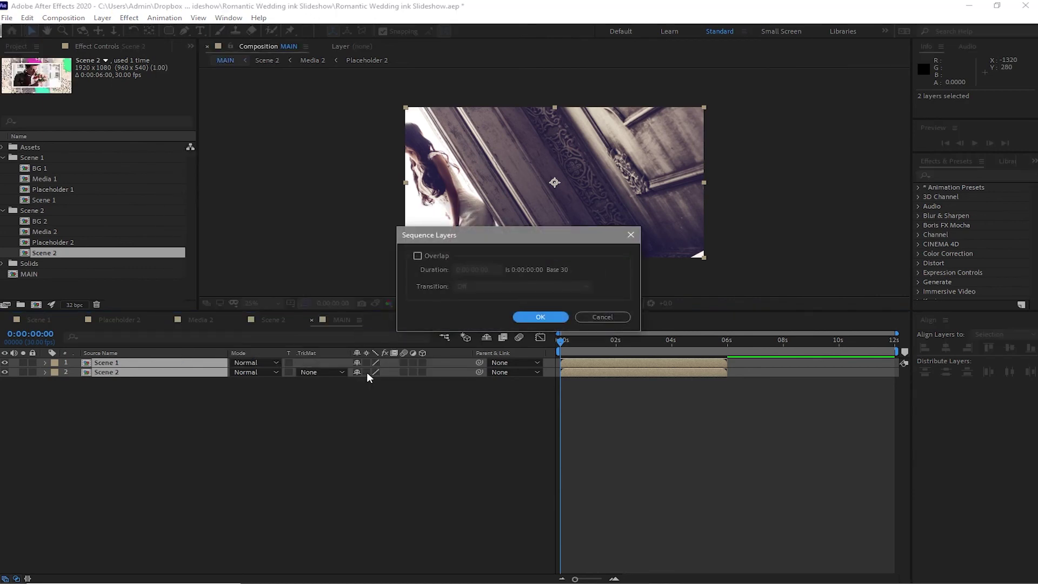
click(529, 318)
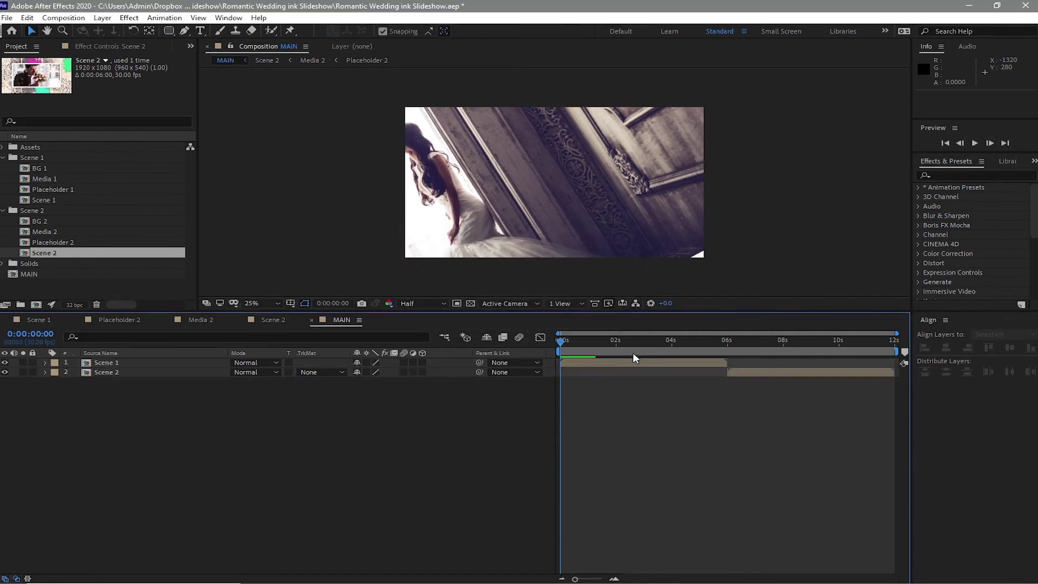
click(976, 144)
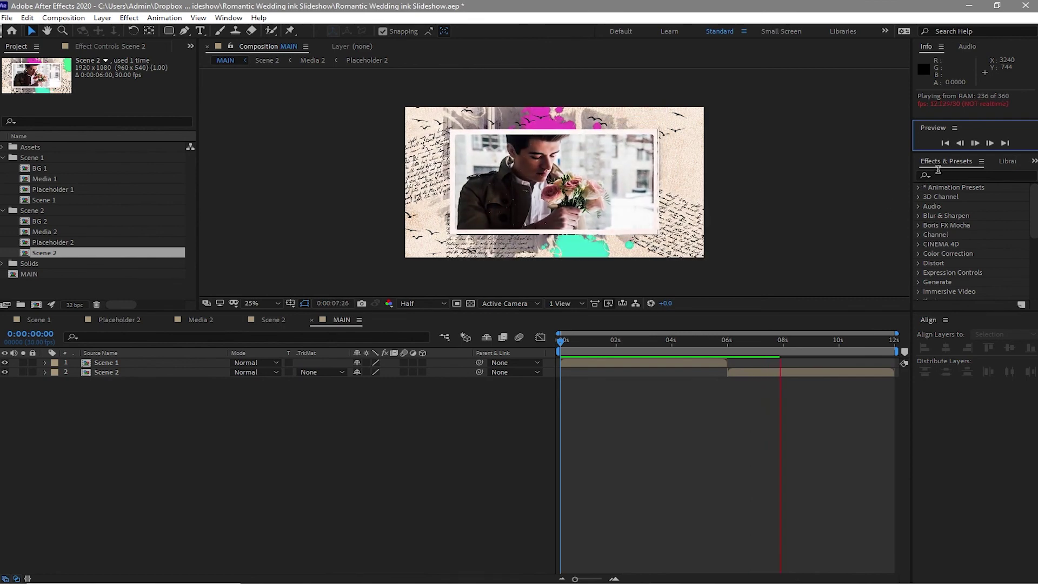
Step: Show the Opacity property of both scene layers and move the Scene 2 layer to start at 0:00:05:15
click(115, 413)
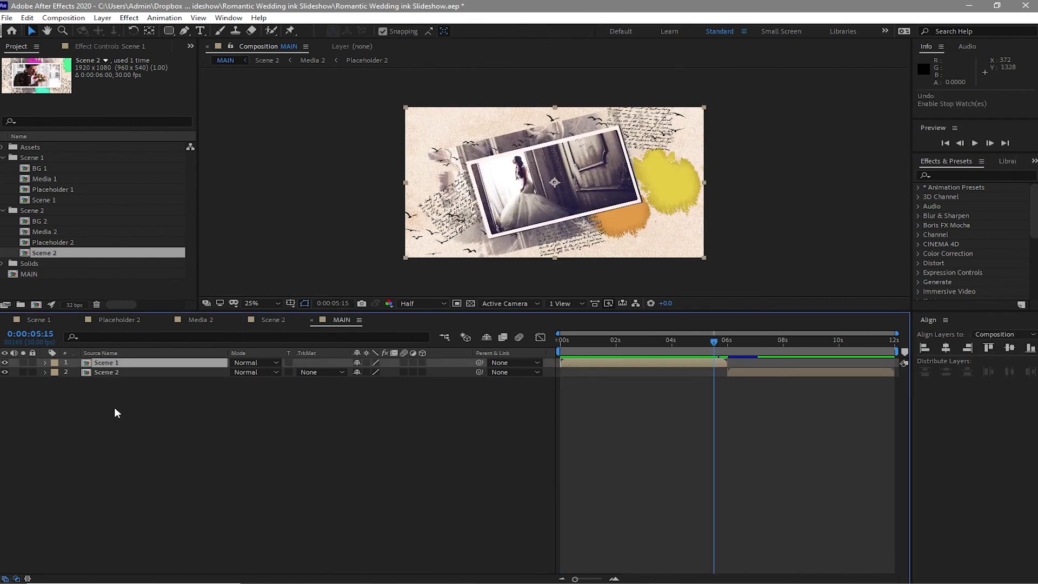
drag(115, 411, 121, 361)
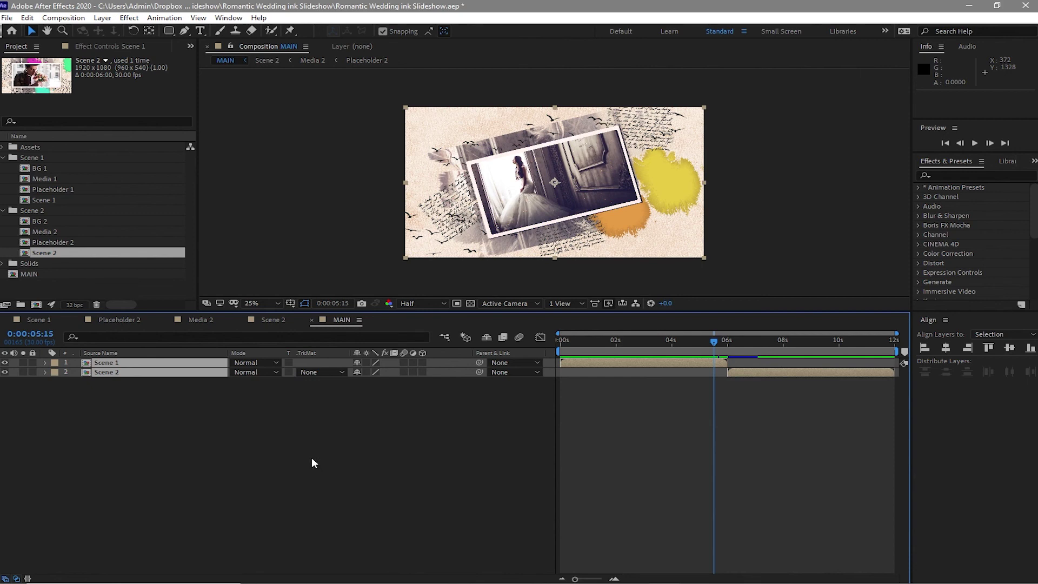
key(t)
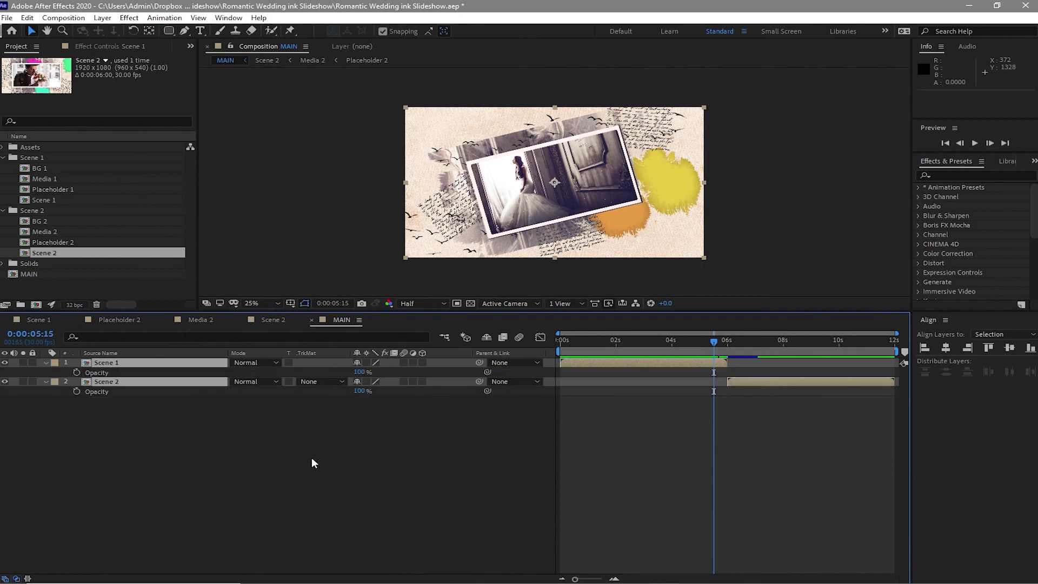
click(312, 459)
click(810, 387)
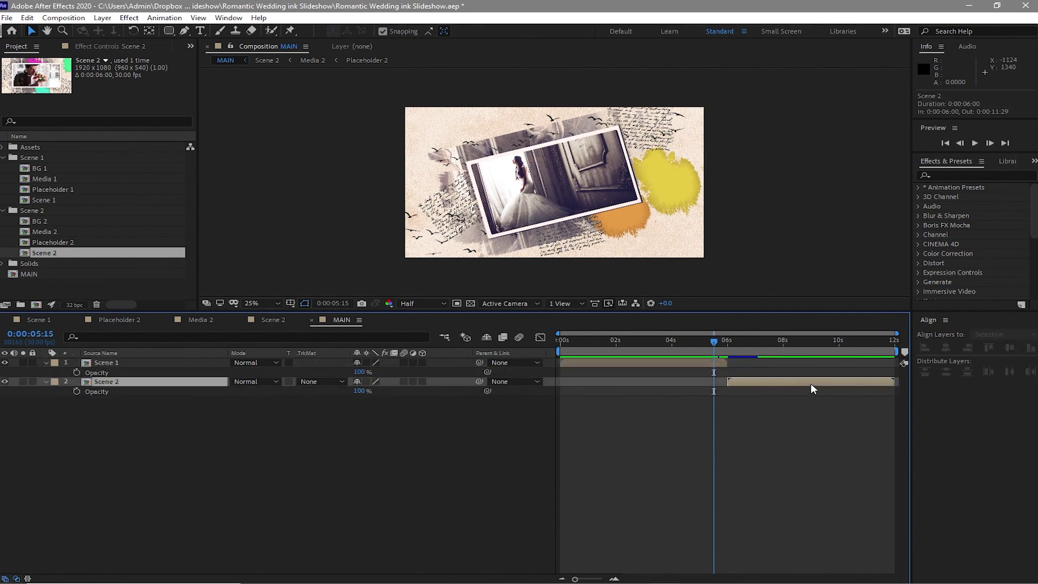
key([)
click(868, 400)
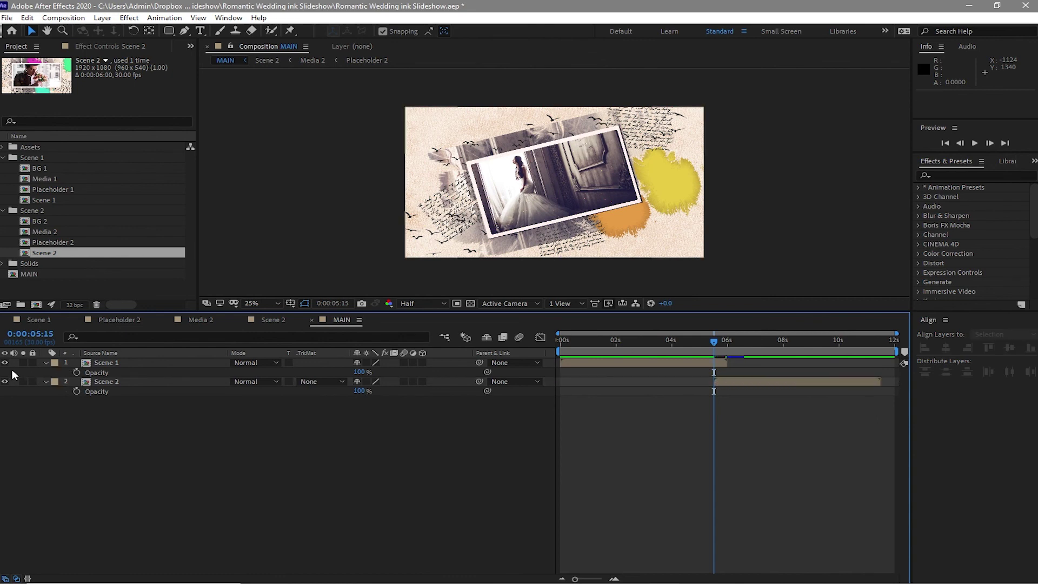
Step: Add Opacity keyframes at 0:00:05:15 with Scene 1 at 100% and Scene 2 at 0%
click(76, 372)
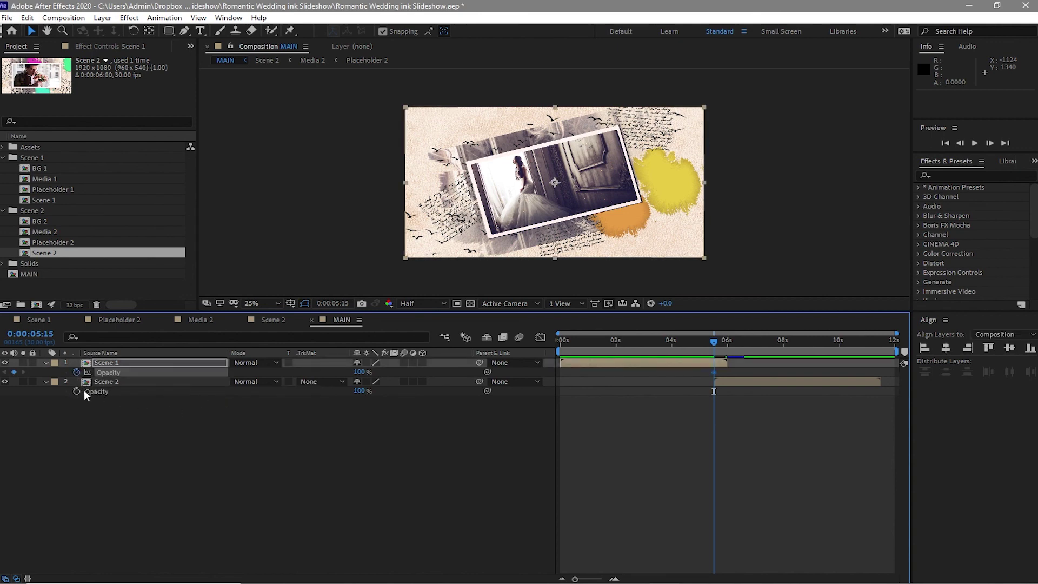
click(77, 391)
drag(359, 391, 255, 397)
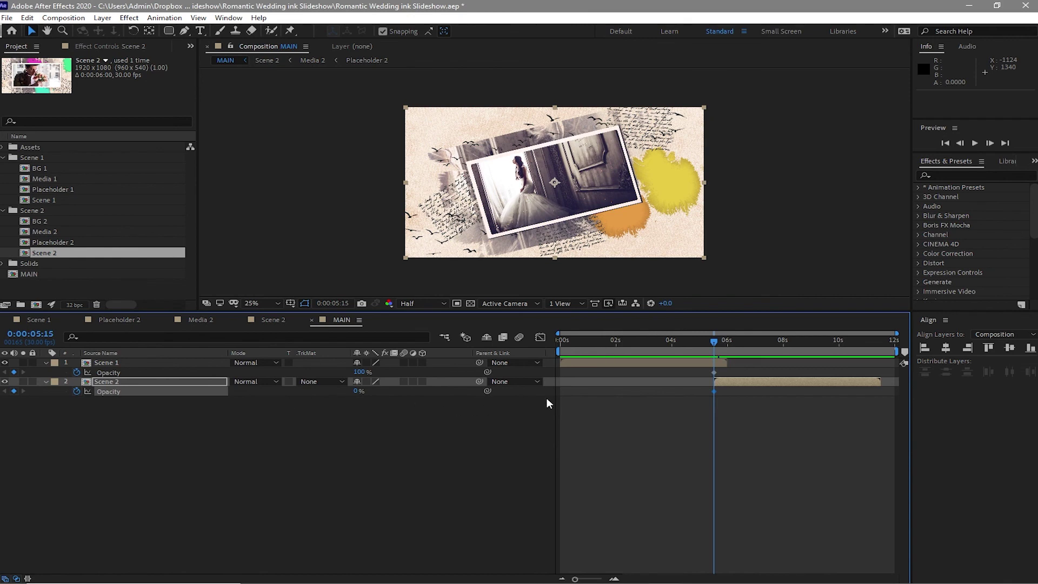
Step: Complete the crossfade at 0:00:05:29 by setting Scene 2's Opacity to 100% and Scene 1's to 0%
drag(714, 343, 725, 358)
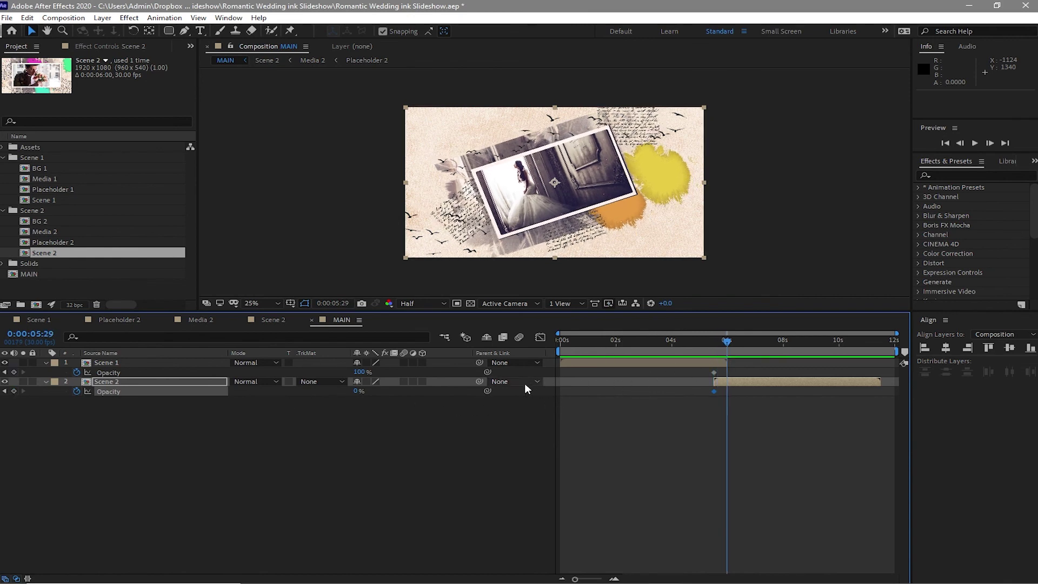
drag(359, 391, 324, 373)
click(284, 371)
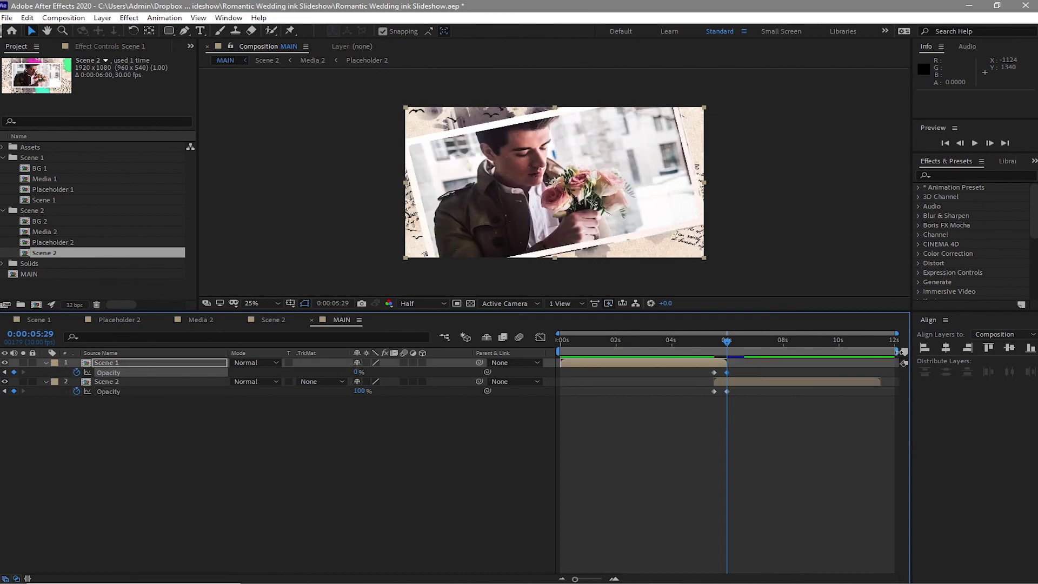
Step: Shorten the MAIN work area to the end of the Scene 2 layer and preview the slideshow
drag(897, 351, 883, 351)
key(space)
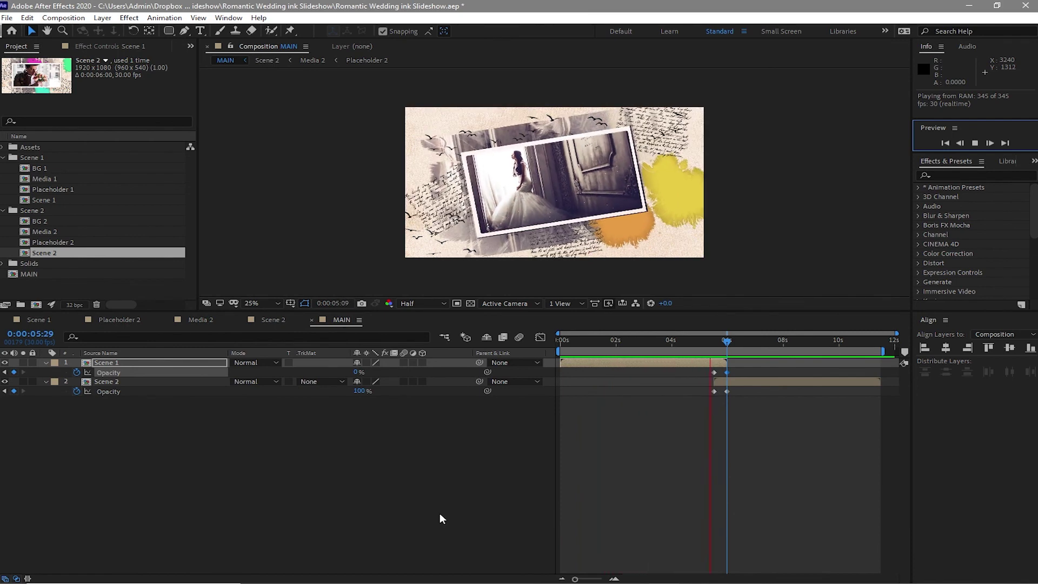
click(976, 143)
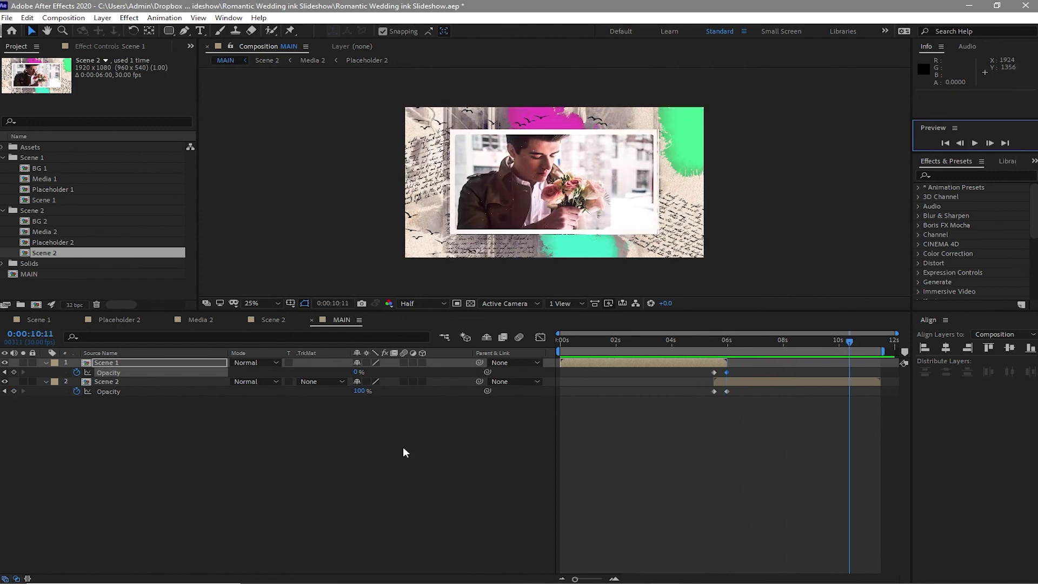